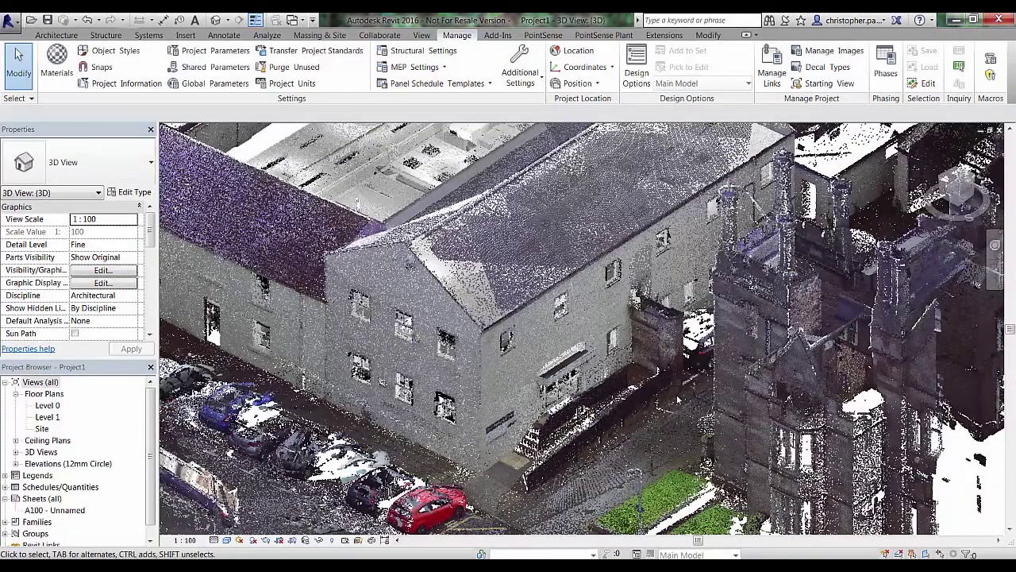
# - Pan, zoom and orbit the 3D point cloud to bring the tower into view
pyautogui.moveTo(678, 400); pyautogui.dragTo(555, 394, button='middle')
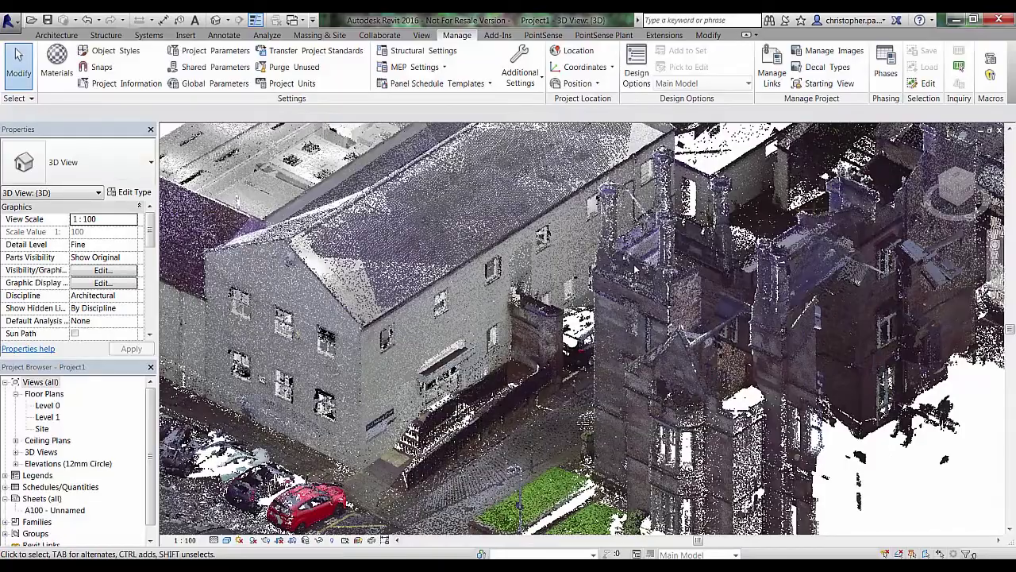
pyautogui.scroll(2, 635, 270)
pyautogui.scroll(2, 644, 275)
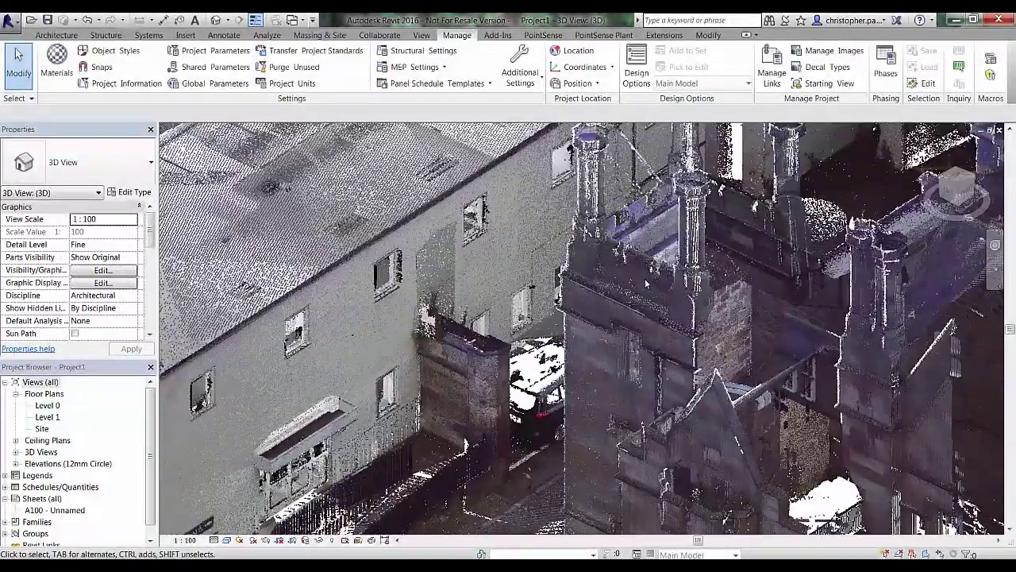
pyautogui.keyDown('shift'); pyautogui.moveTo(646, 283); pyautogui.dragTo(780, 380, button='middle'); pyautogui.keyUp('shift')
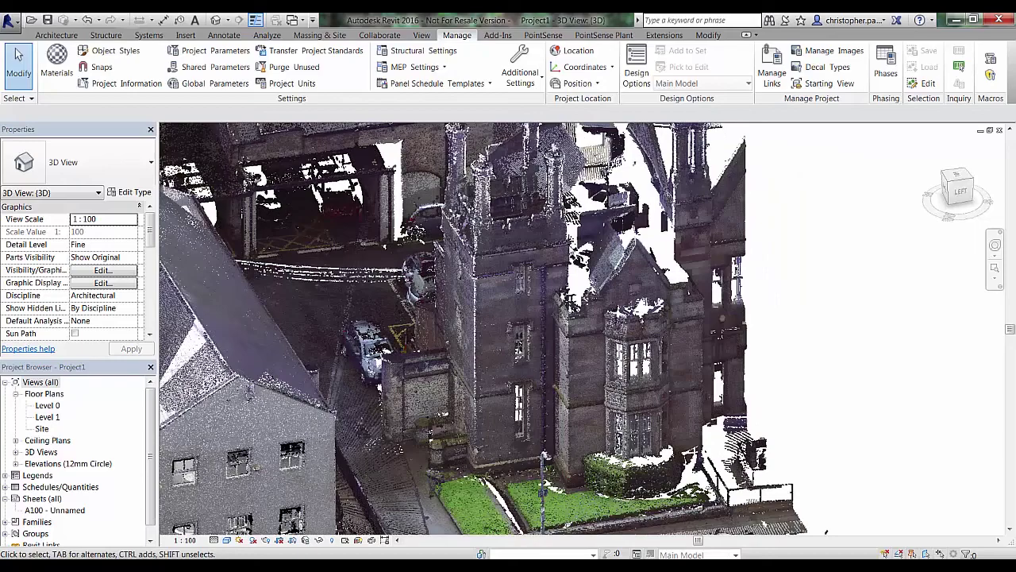
# - Open the Site floor plan and zoom in on the octagonal chimney stacks
pyautogui.doubleClick(43, 429)
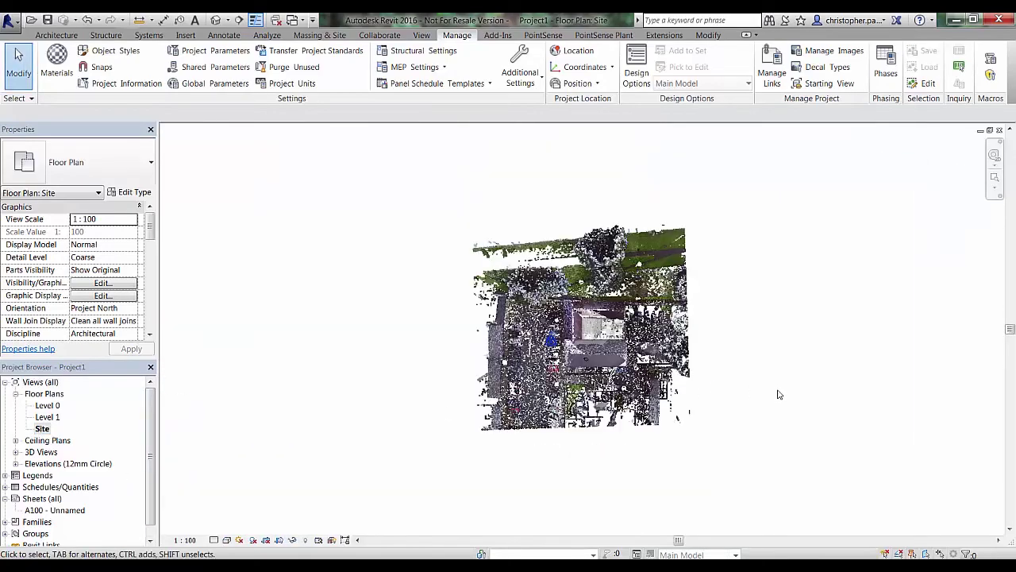
pyautogui.scroll(5, 583, 329)
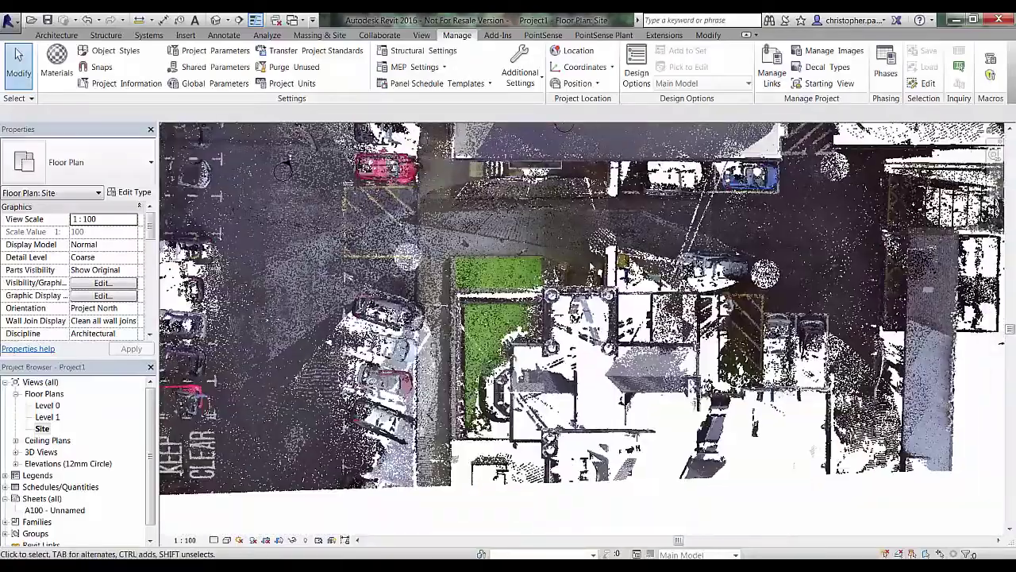
pyautogui.scroll(4, 540, 324)
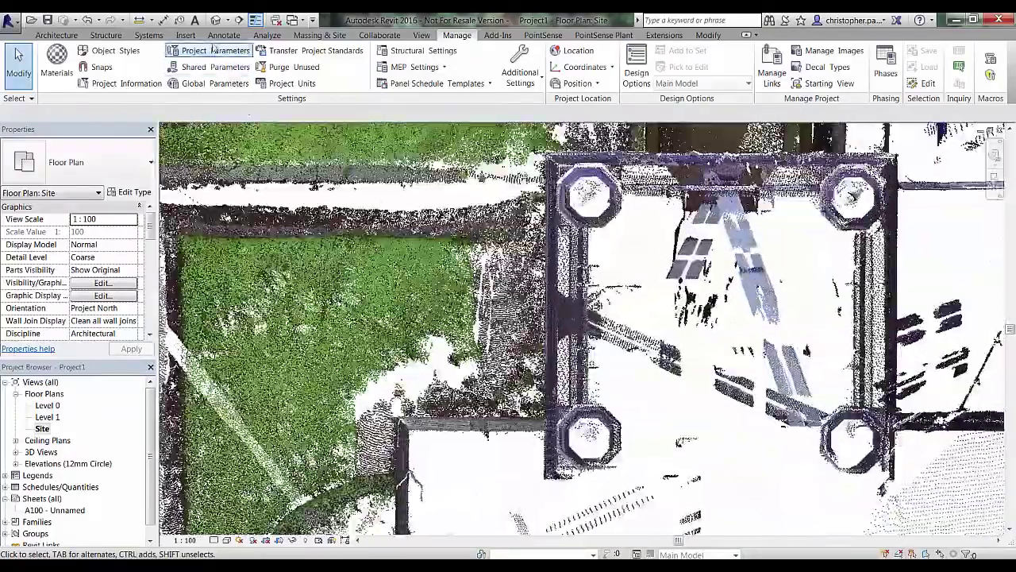
# - Draw a section line across the two chimney stacks and pull its far clip in
pyautogui.click(238, 20)
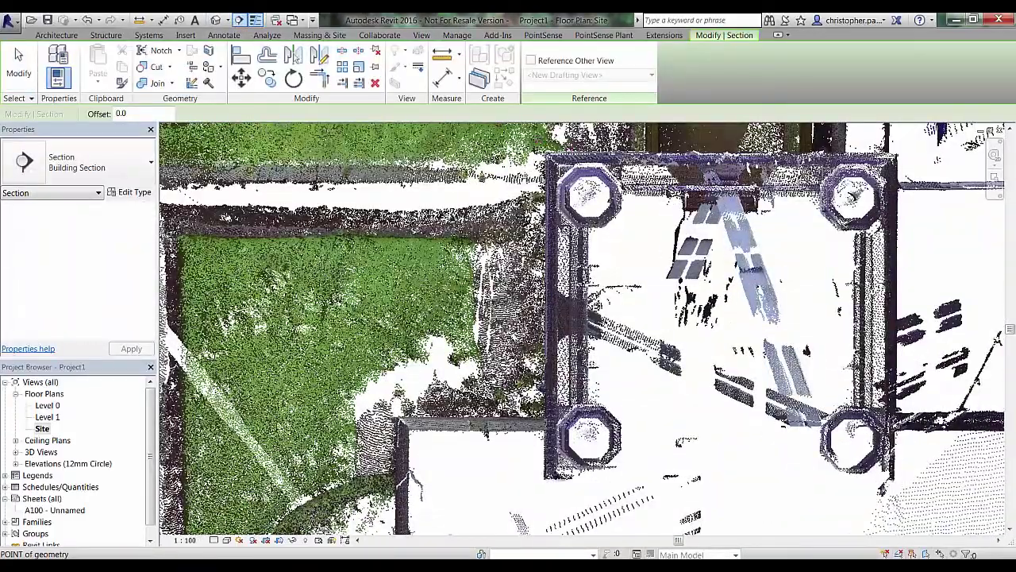
pyautogui.click(535, 498)
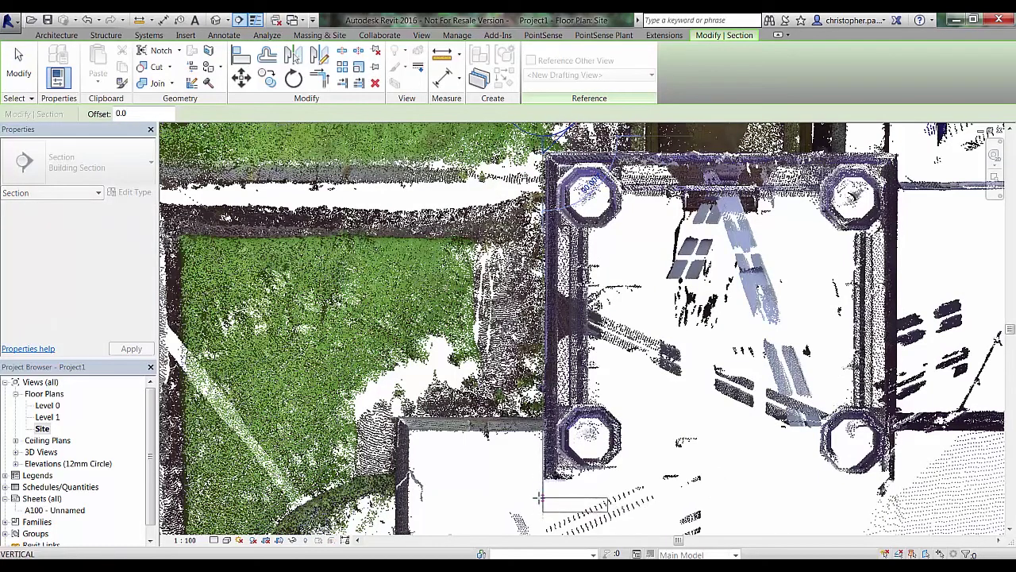
pyautogui.click(544, 137)
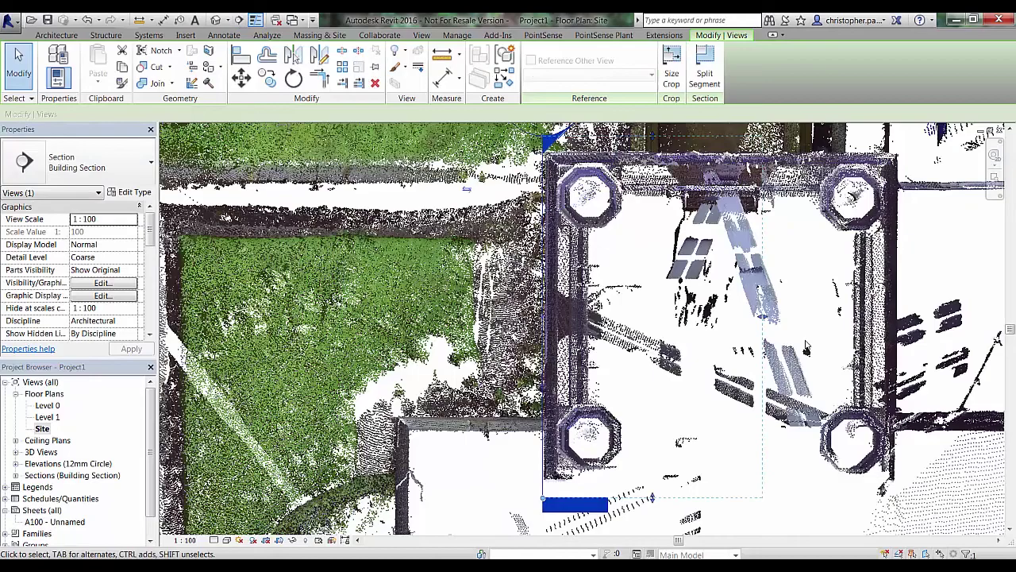
pyautogui.scroll(-2, 333, 141)
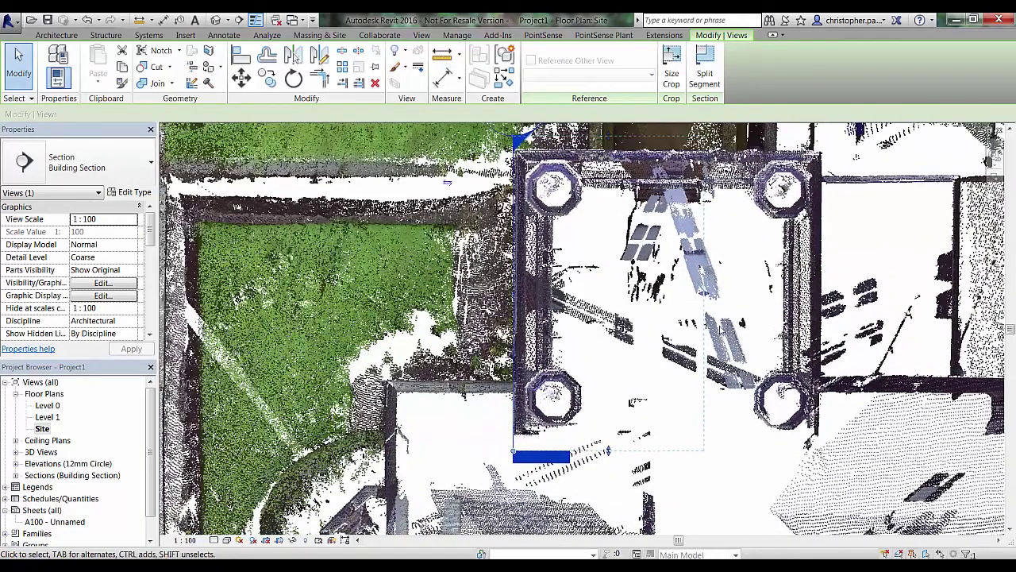
pyautogui.moveTo(702, 296); pyautogui.dragTo(584, 294)
# - Go to Section 1 and trim its crop region to the two stacks and parapet
pyautogui.rightClick(516, 318)
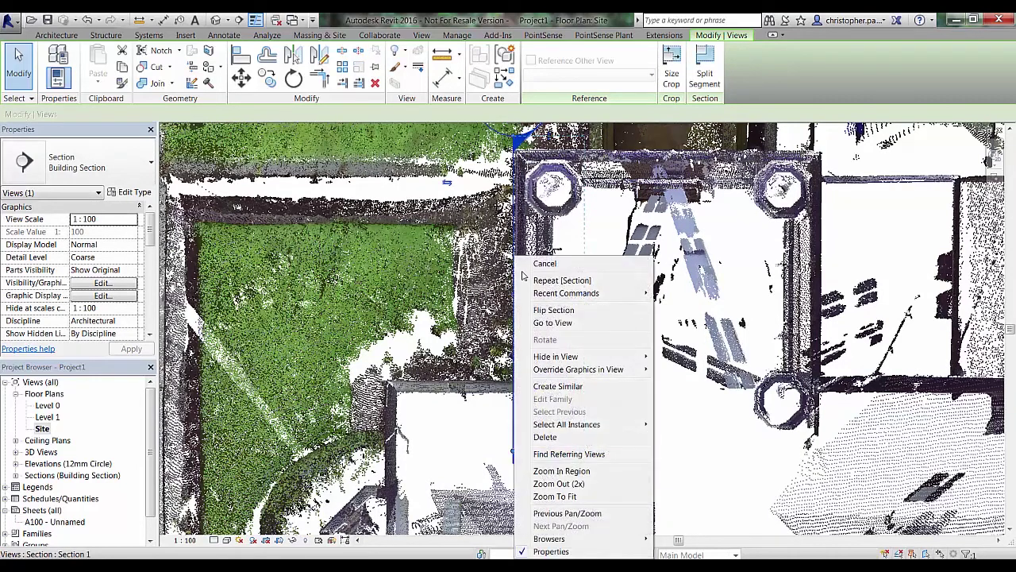
pyautogui.click(555, 324)
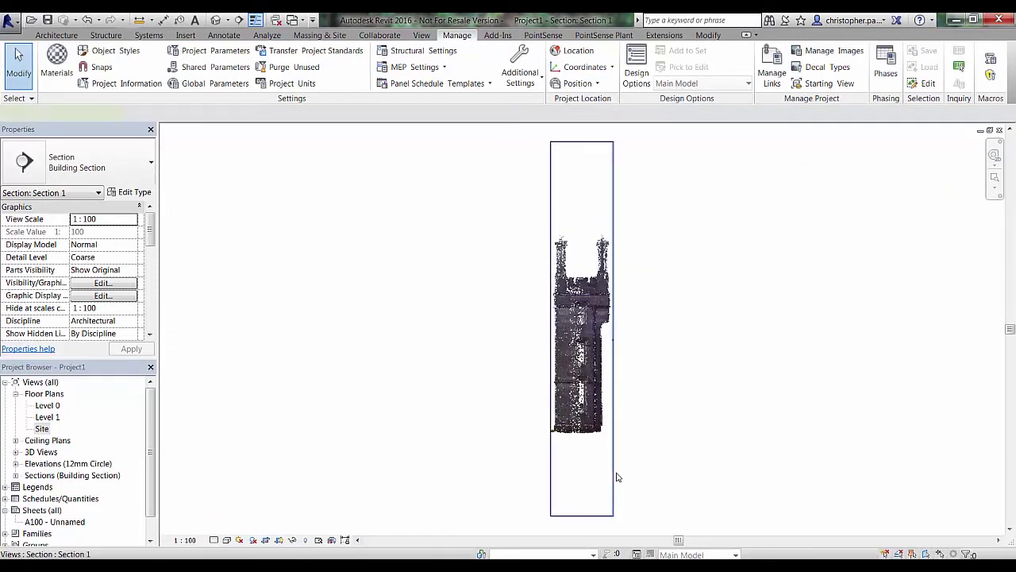
pyautogui.click(585, 515)
pyautogui.moveTo(588, 495); pyautogui.dragTo(644, 299)
pyautogui.moveTo(586, 148); pyautogui.dragTo(606, 239)
pyautogui.press('Escape')
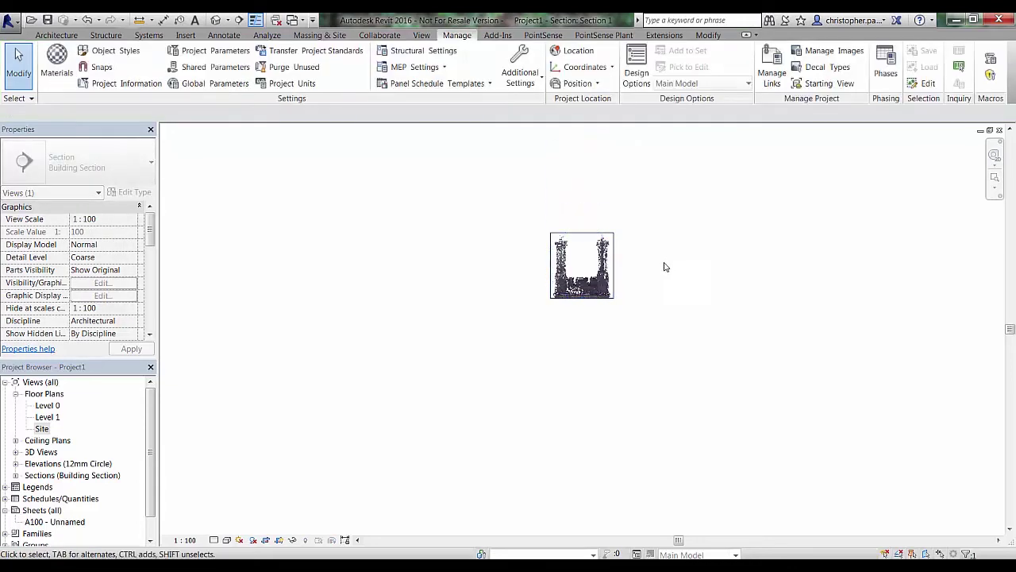
pyautogui.scroll(5, 569, 279)
pyautogui.scroll(1, 624, 237)
pyautogui.moveTo(625, 237); pyautogui.dragTo(574, 317, button='middle')
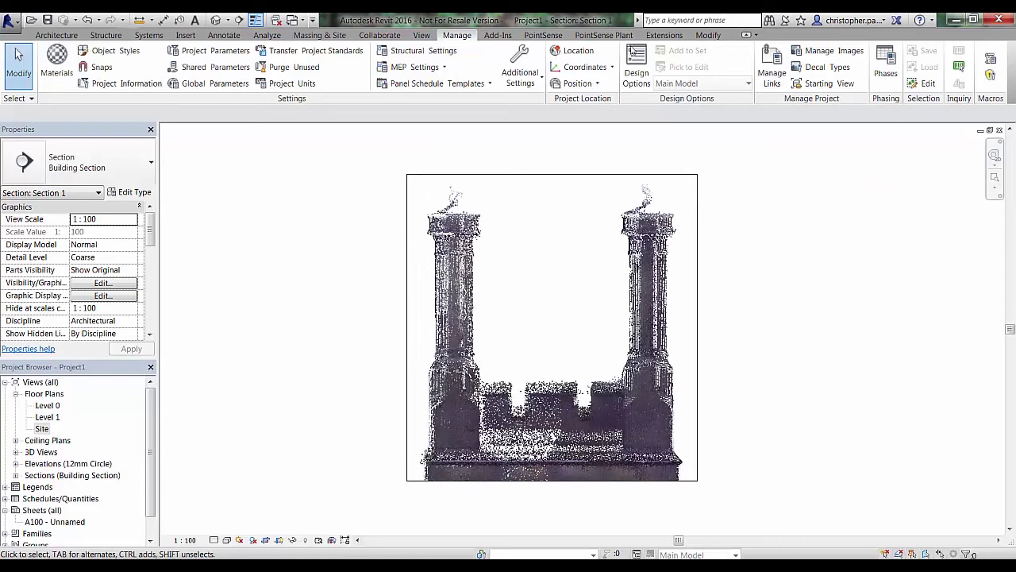
# - Change the PointSense Ortho Image X-Ray intensity factor from 1 to 1000 and apply
pyautogui.click(543, 35)
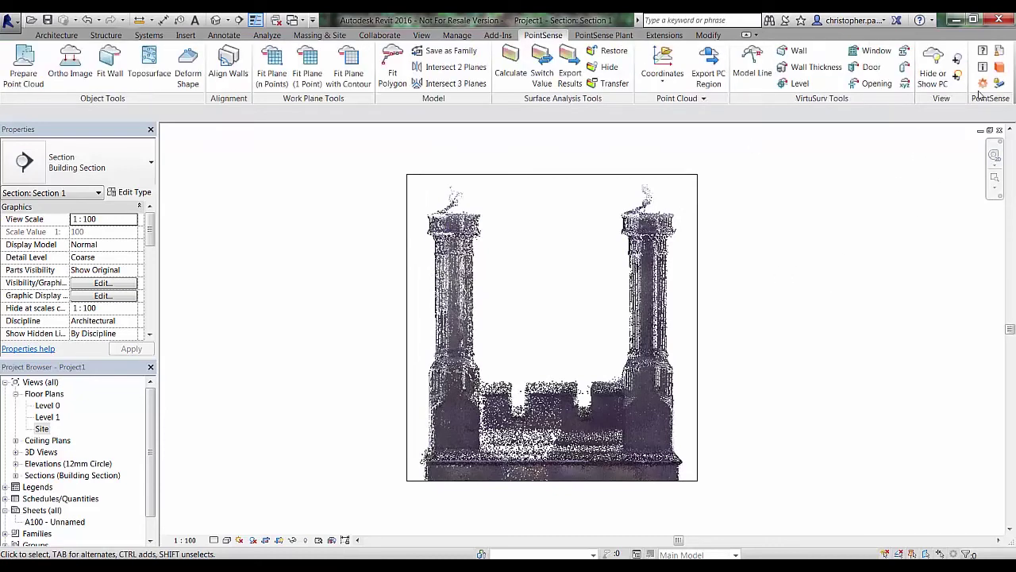
pyautogui.click(983, 82)
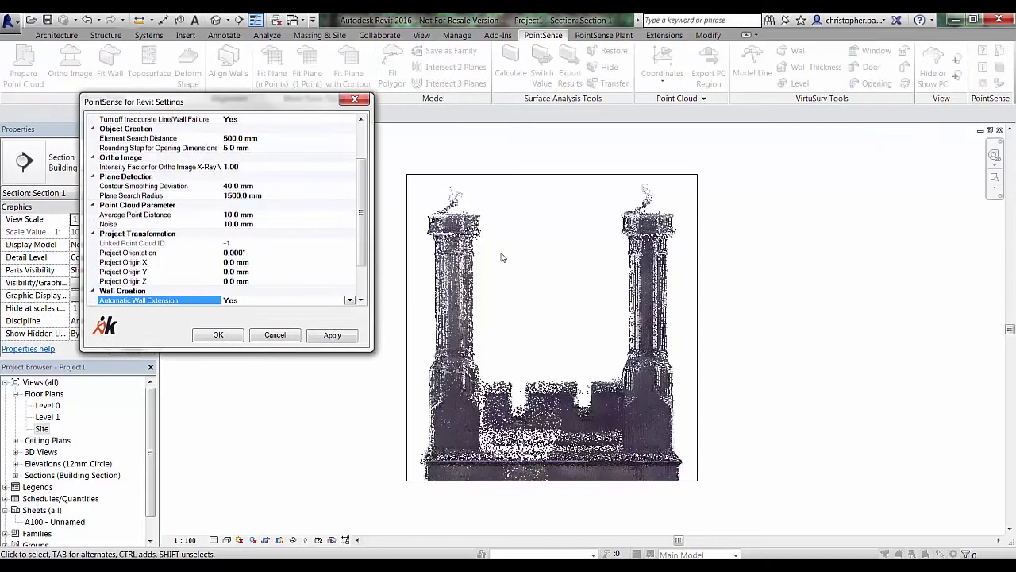
pyautogui.click(239, 170)
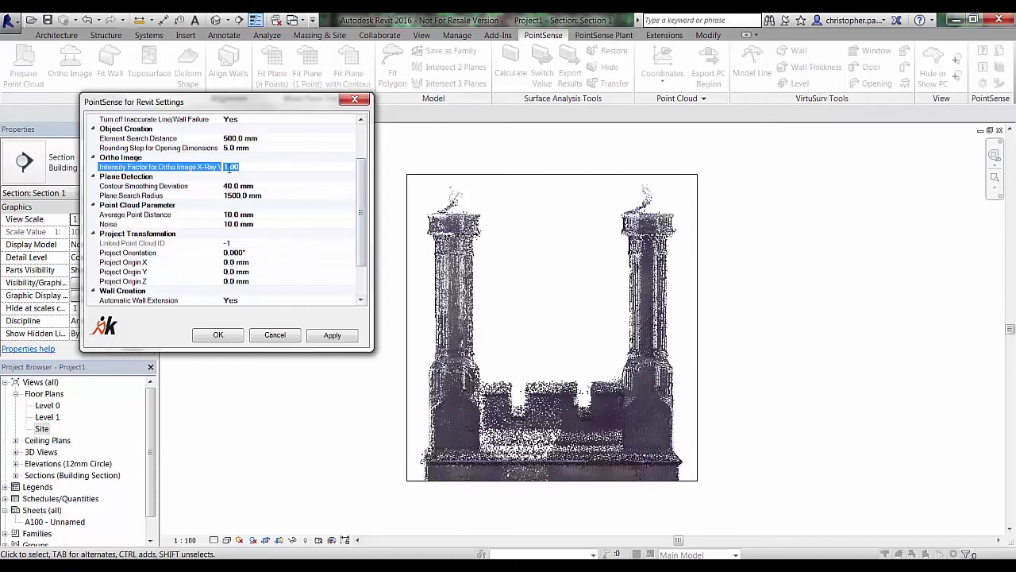
pyautogui.click(228, 167)
pyautogui.write('000')
pyautogui.click(332, 334)
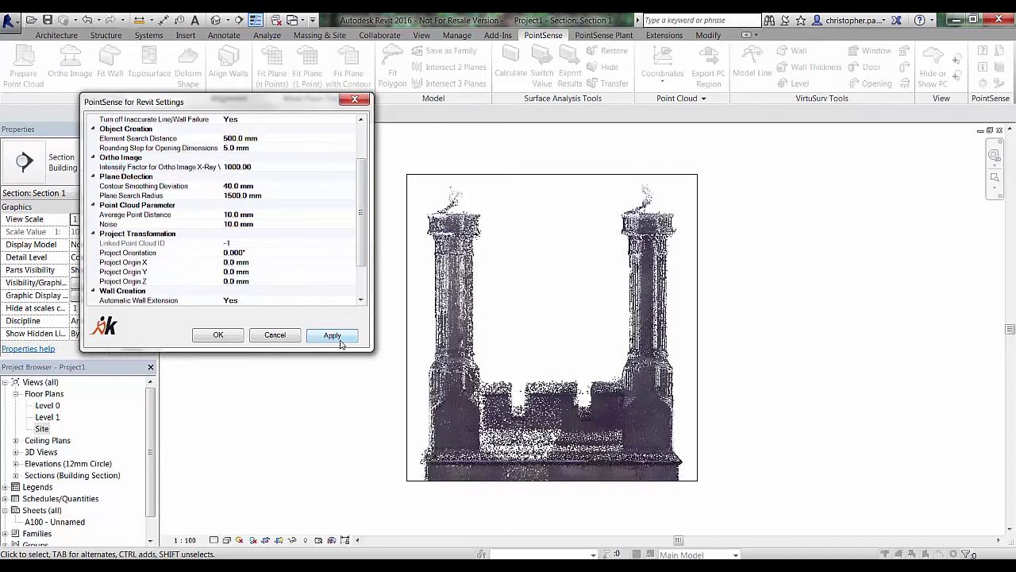
pyautogui.click(218, 334)
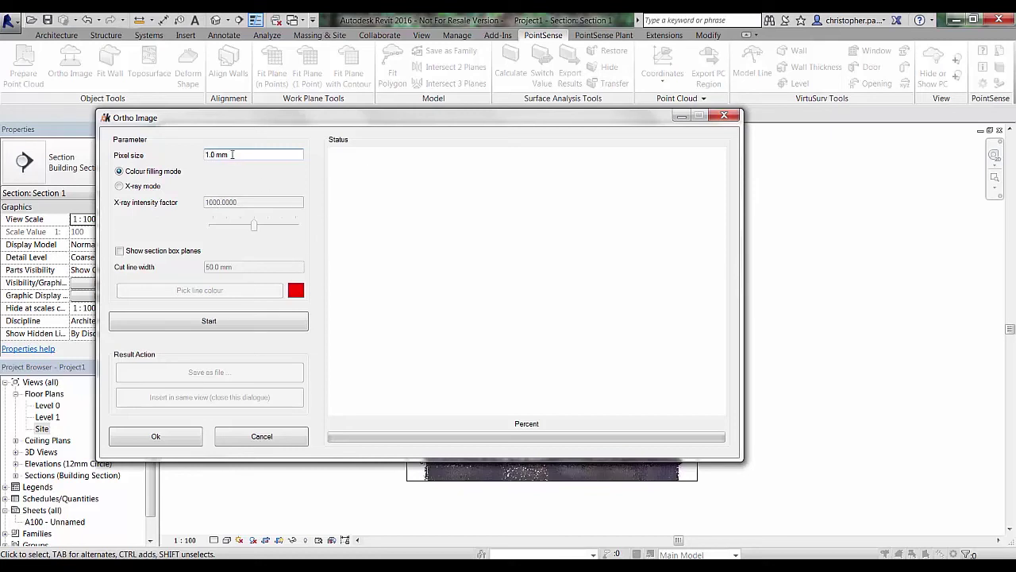
# - Set the ortho image pixel size to 2.0 mm and generate it in colour filling mode
pyautogui.moveTo(211, 154); pyautogui.dragTo(187, 160)
pyautogui.write('1')
pyautogui.click(204, 322)
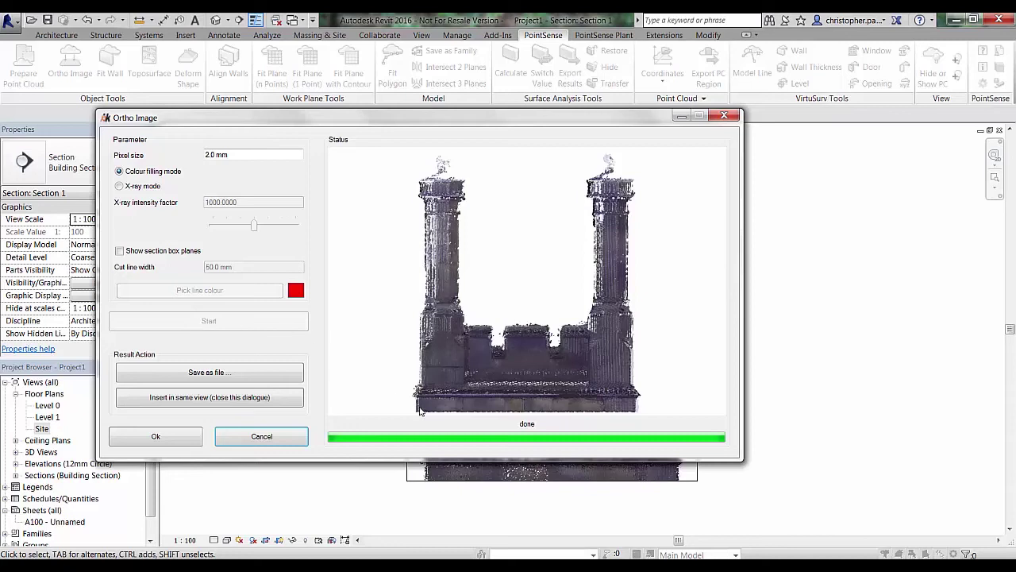
# - Insert the ortho image into Section 1, checking it by hiding and reshowing the point cloud
pyautogui.click(238, 398)
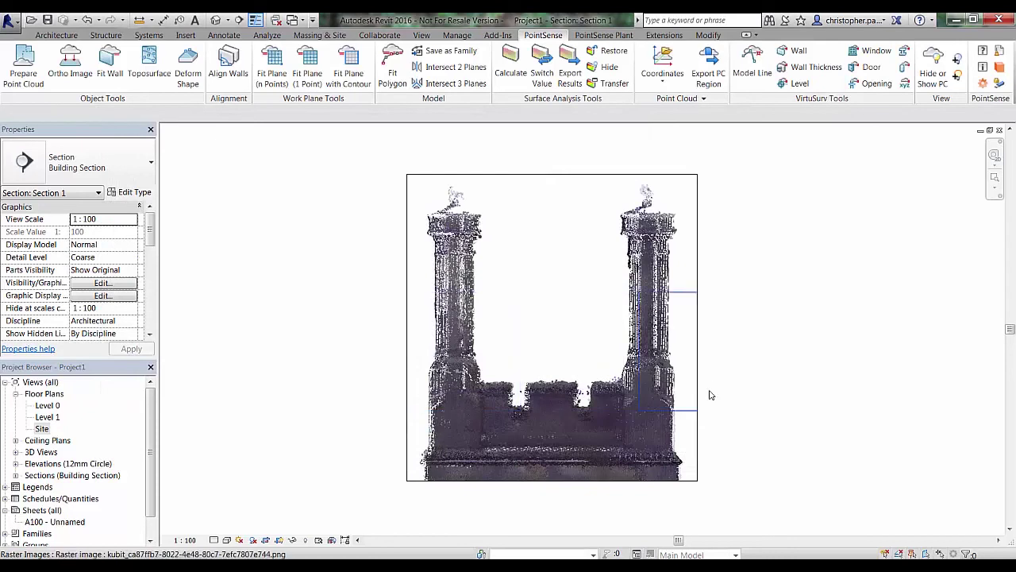
pyautogui.click(943, 81)
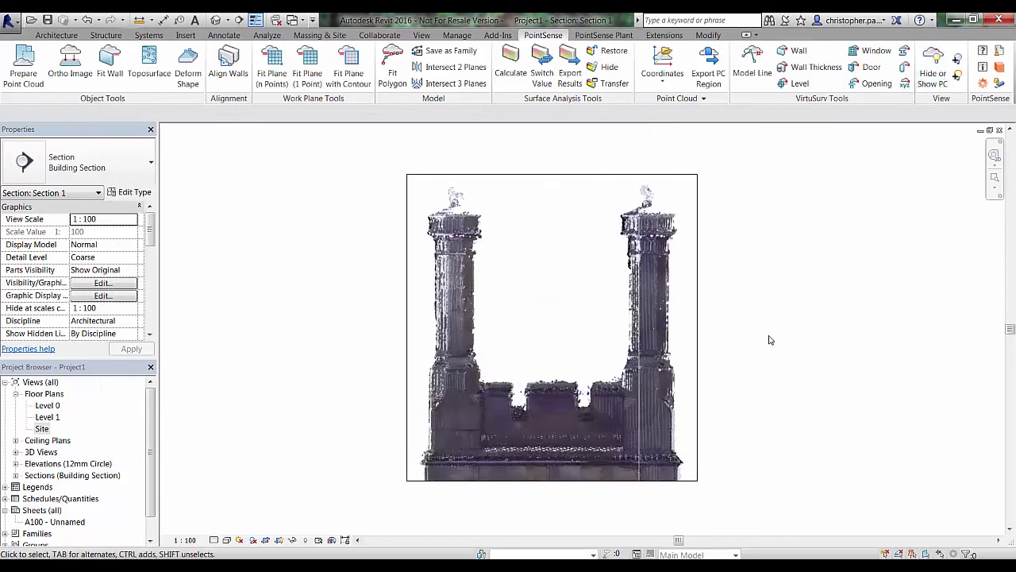
pyautogui.click(930, 79)
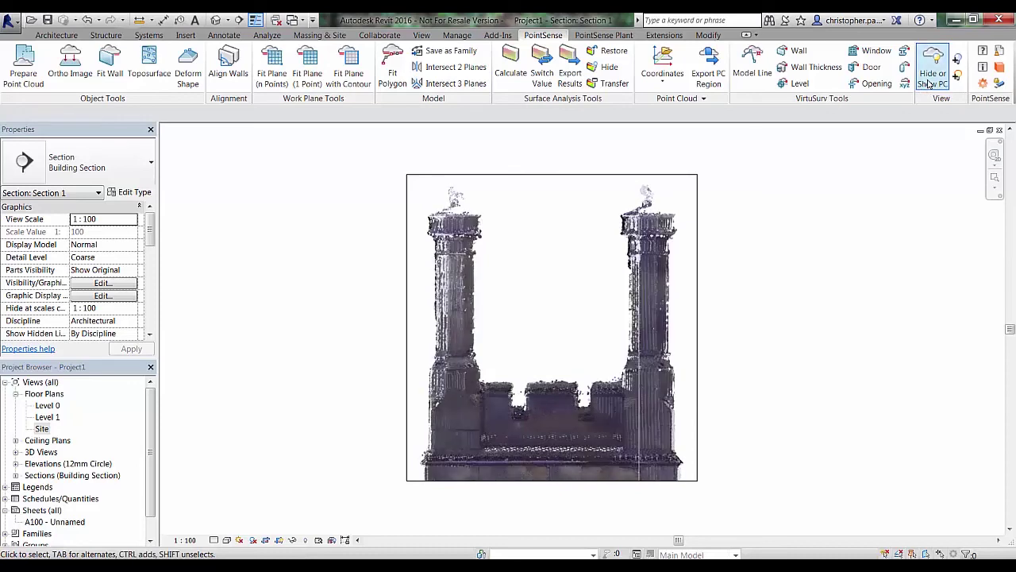
# - Nudge the ortho raster up and left in Section 1, then switch to the 3D view
pyautogui.scroll(5, 625, 435)
pyautogui.moveTo(624, 434); pyautogui.dragTo(632, 331, button='middle')
pyautogui.scroll(-5, 633, 331)
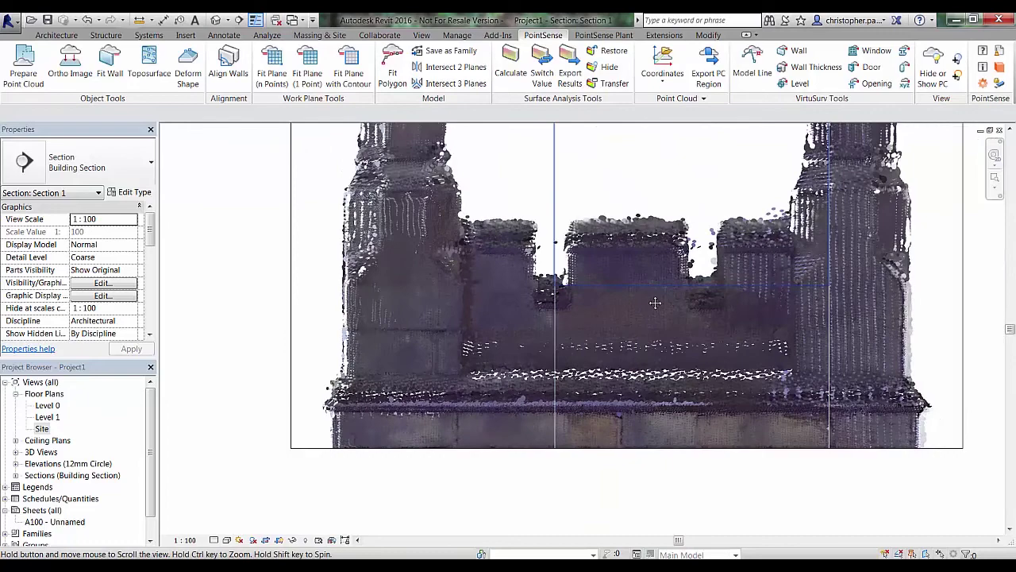
pyautogui.scroll(-1, 611, 336)
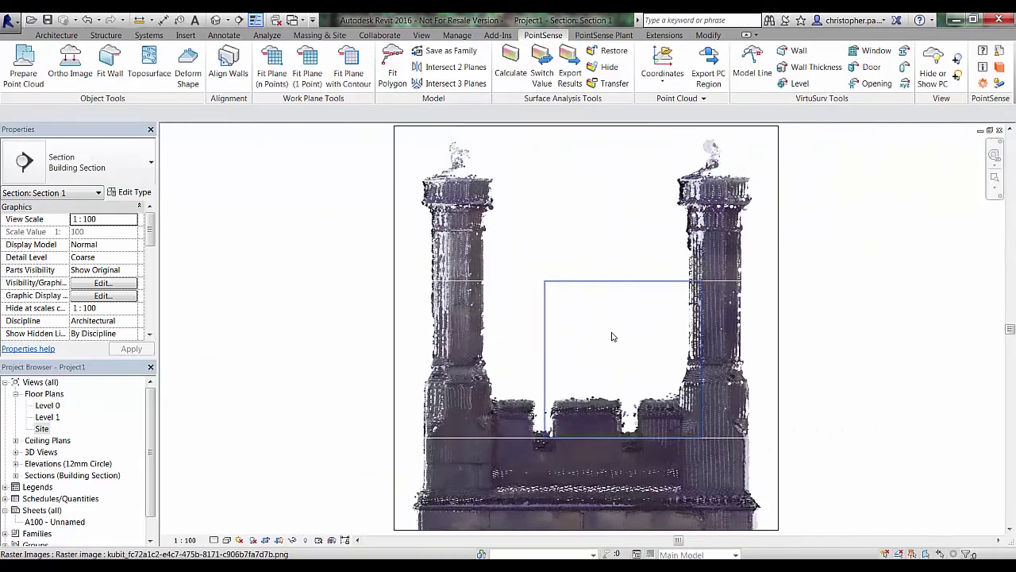
pyautogui.click(857, 349)
pyautogui.moveTo(857, 350); pyautogui.dragTo(820, 310)
pyautogui.click(828, 301)
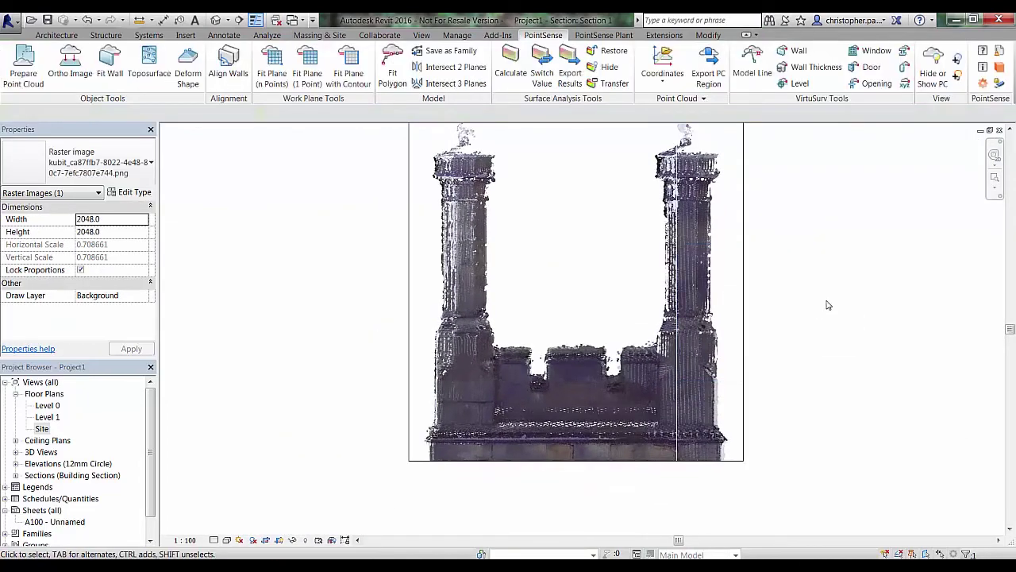
pyautogui.scroll(-1, 843, 245)
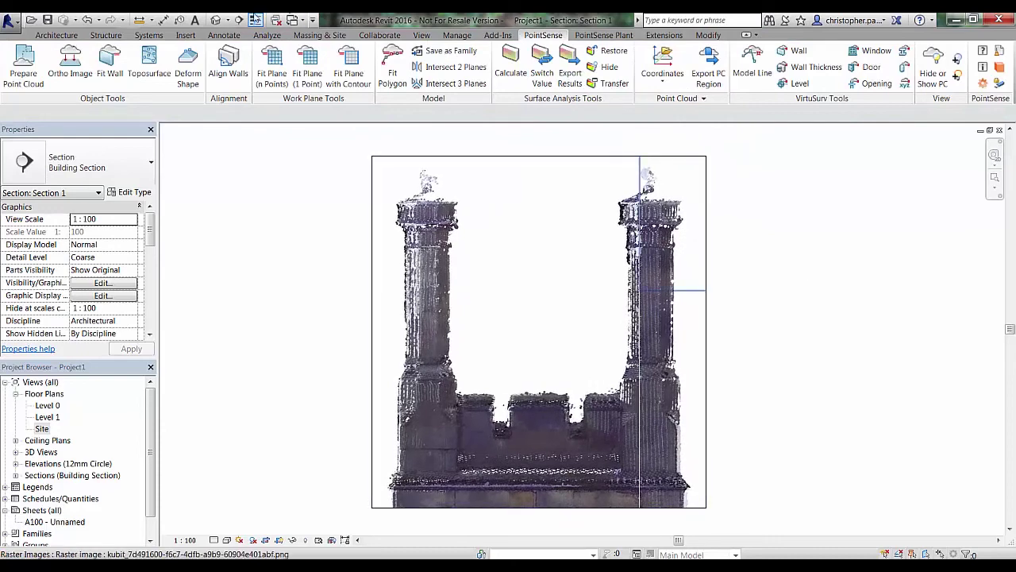
pyautogui.click(216, 20)
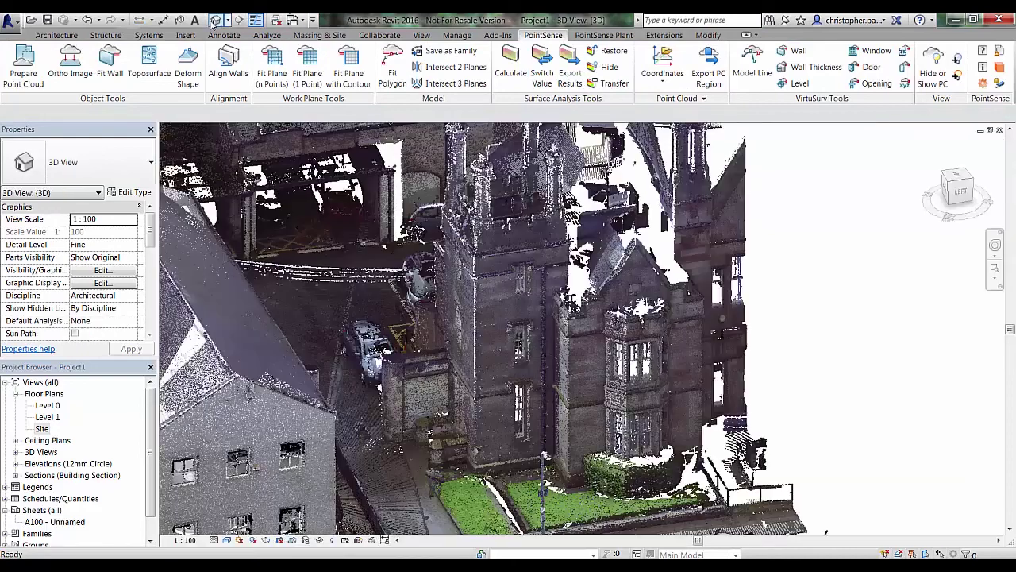
# - Orient the 3D view to Section: Section 1 and launch the PointSense Ortho Image tool
pyautogui.rightClick(952, 181)
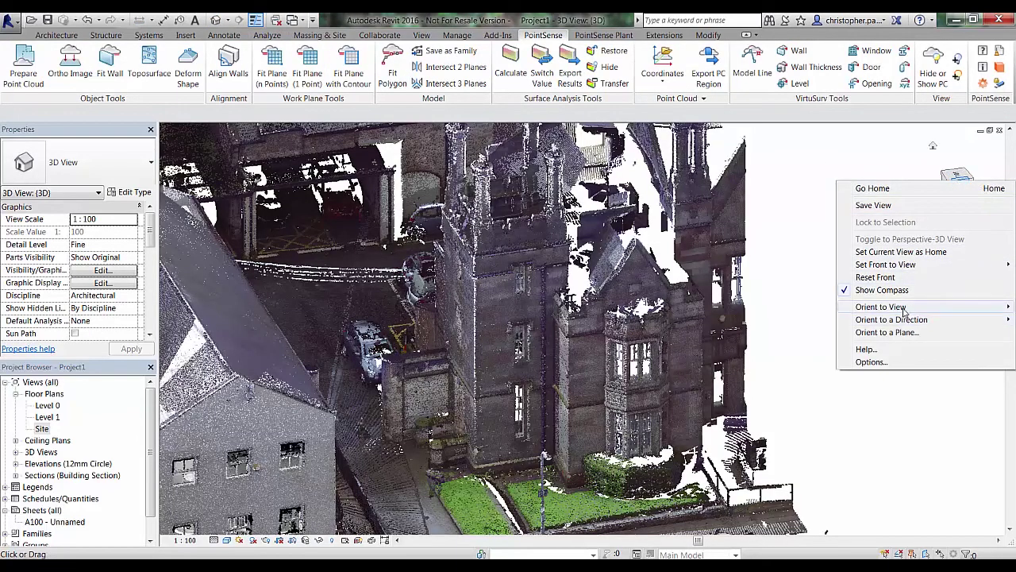
pyautogui.moveTo(903, 310)
pyautogui.moveTo(802, 335)
pyautogui.click(862, 333)
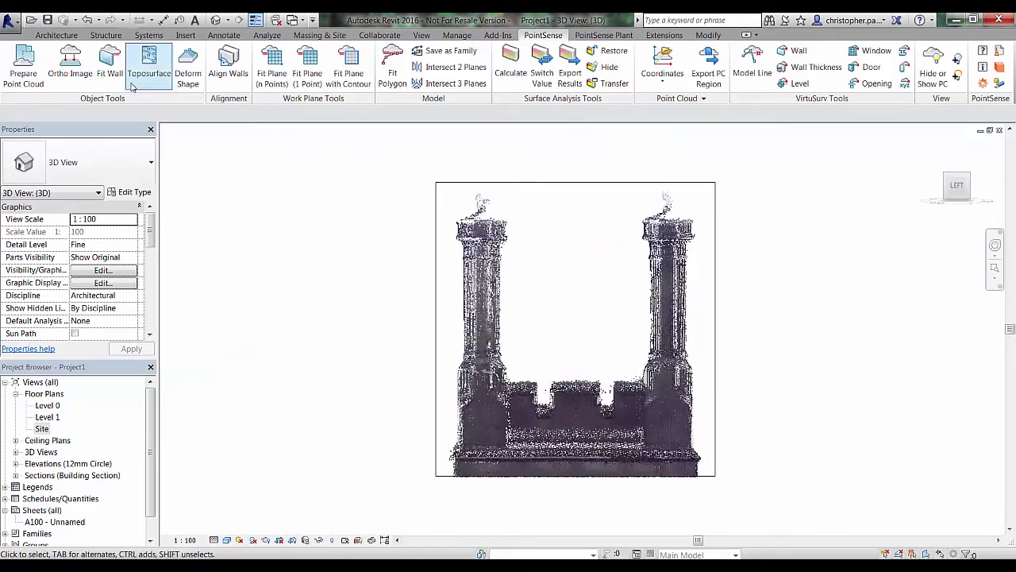
pyautogui.click(71, 63)
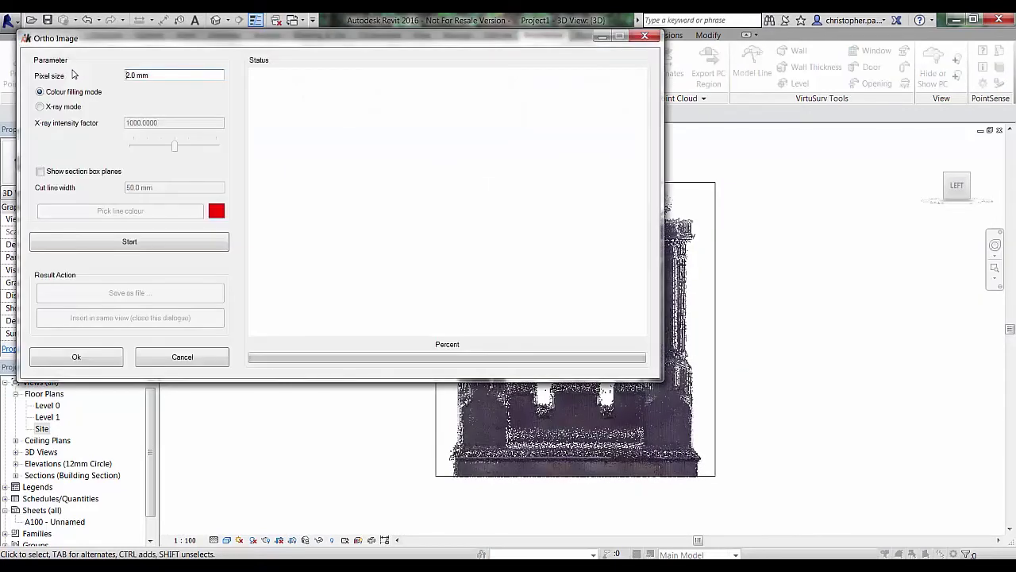
# - Render a front ortho image in X-ray mode with intensity raised to 3090.2954, zooming the preview
pyautogui.click(40, 107)
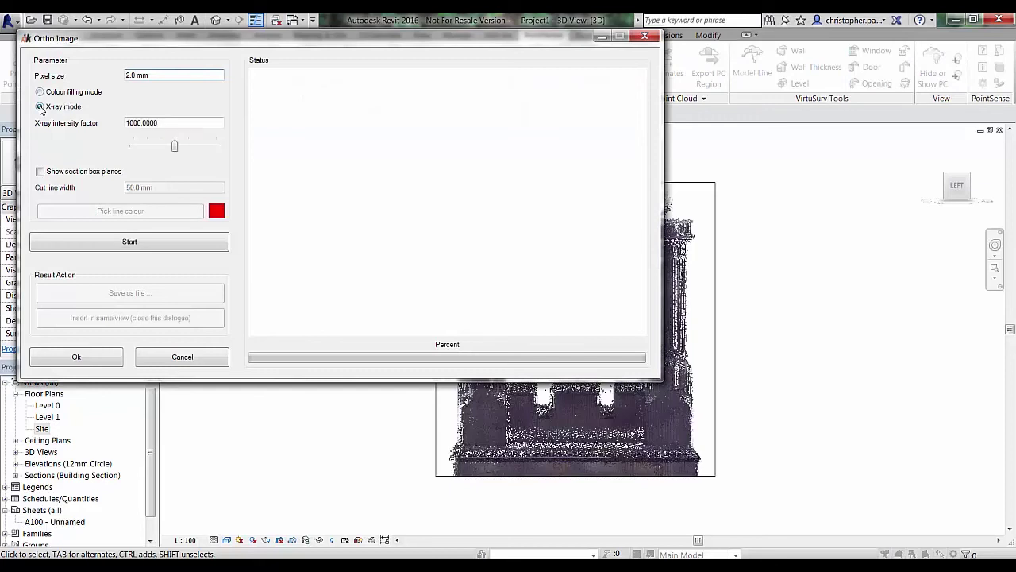
pyautogui.click(150, 242)
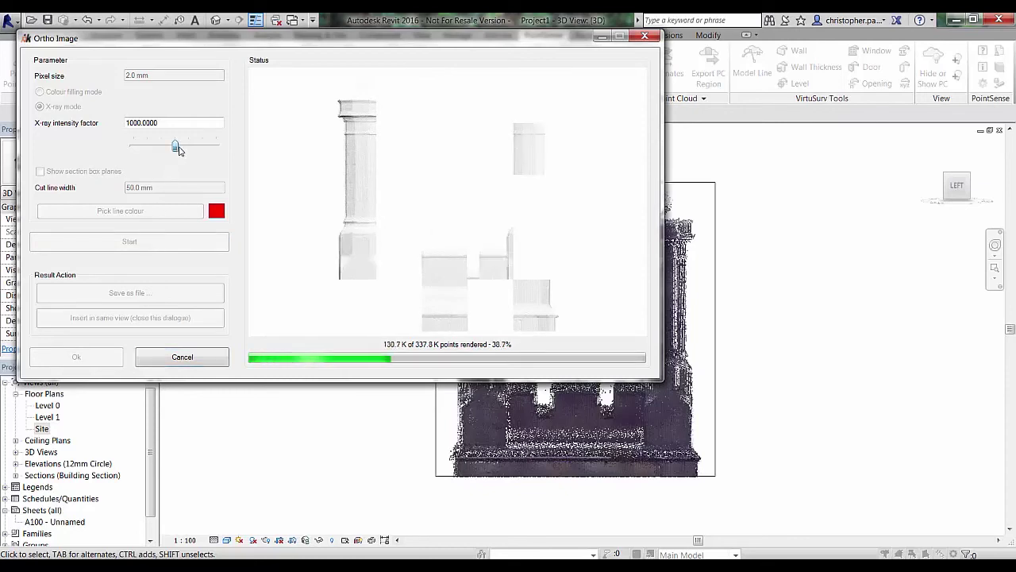
pyautogui.moveTo(178, 150)
pyautogui.mouseDown()
pyautogui.moveTo(219, 151)
pyautogui.moveTo(137, 148)
pyautogui.moveTo(178, 148)
pyautogui.mouseUp()
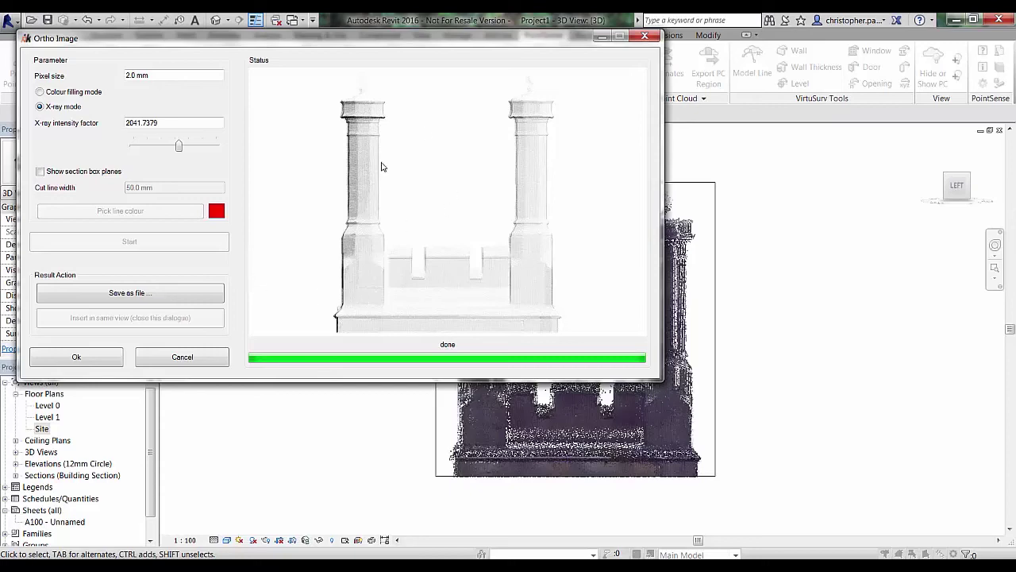
pyautogui.scroll(2, 447, 256)
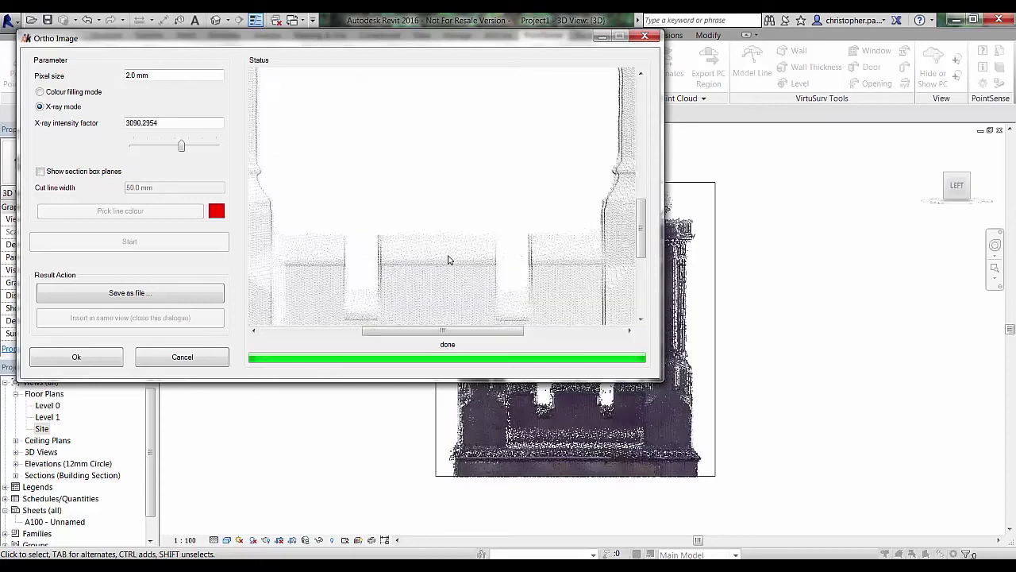
pyautogui.scroll(2, 447, 257)
pyautogui.scroll(3, 421, 247)
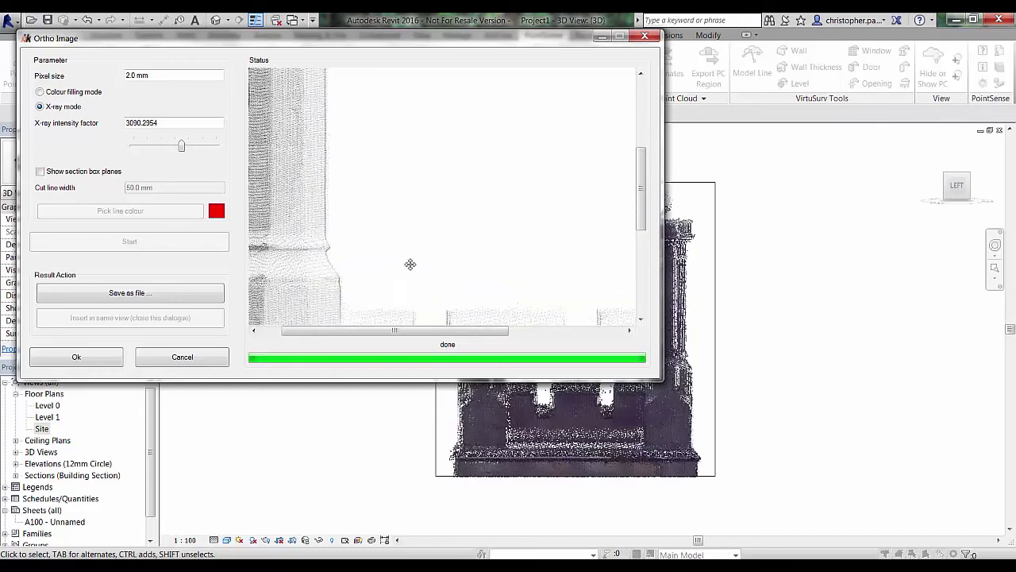
pyautogui.scroll(-3, 461, 231)
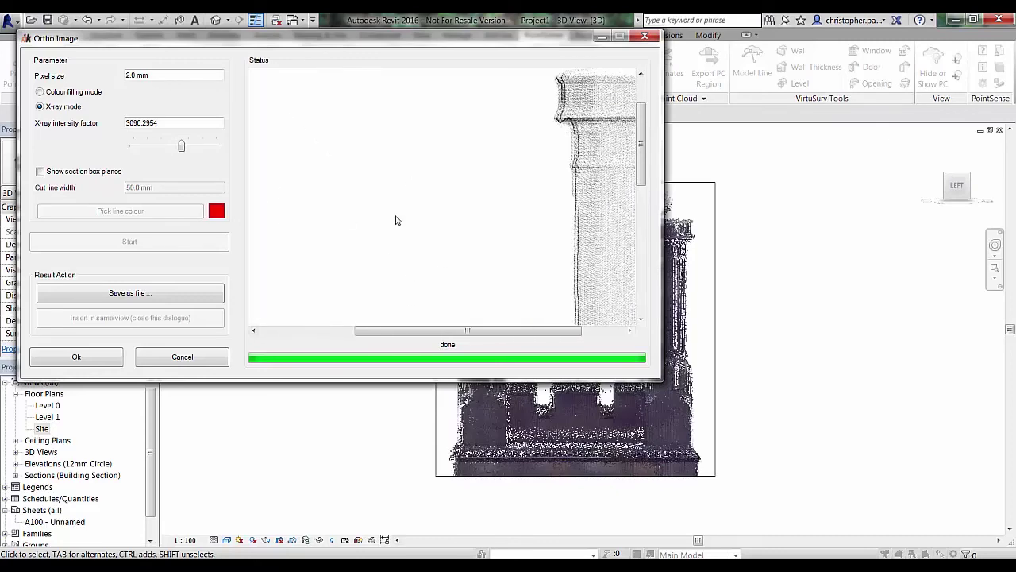
pyautogui.scroll(-2, 452, 215)
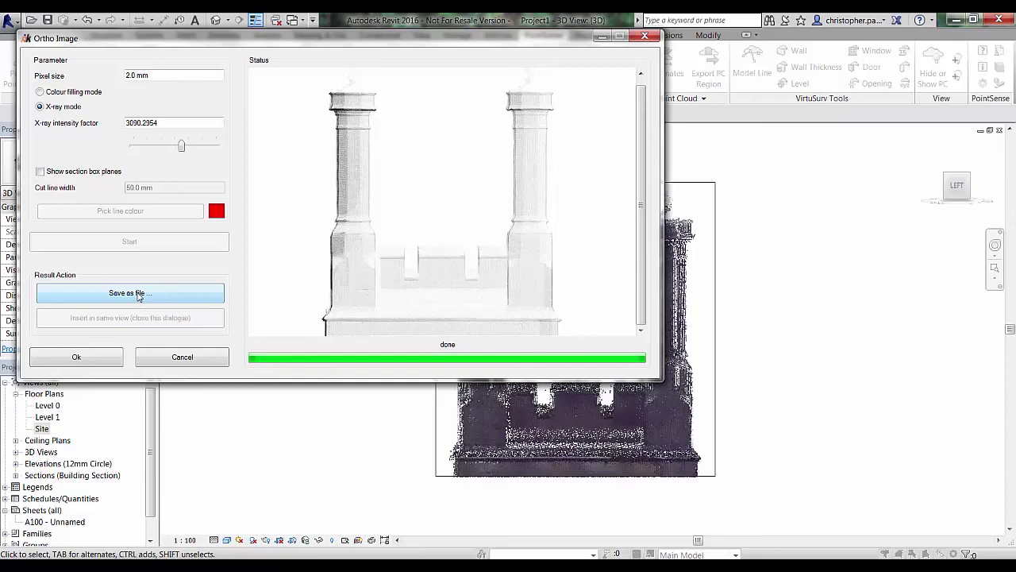
# - Show the section box planes in the image with black cut lines
pyautogui.click(40, 172)
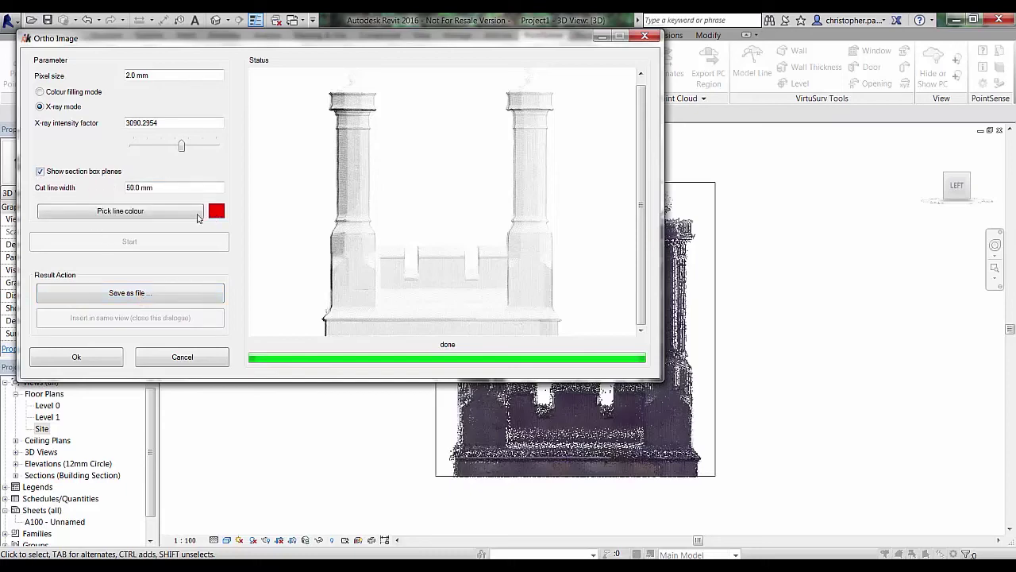
pyautogui.click(197, 215)
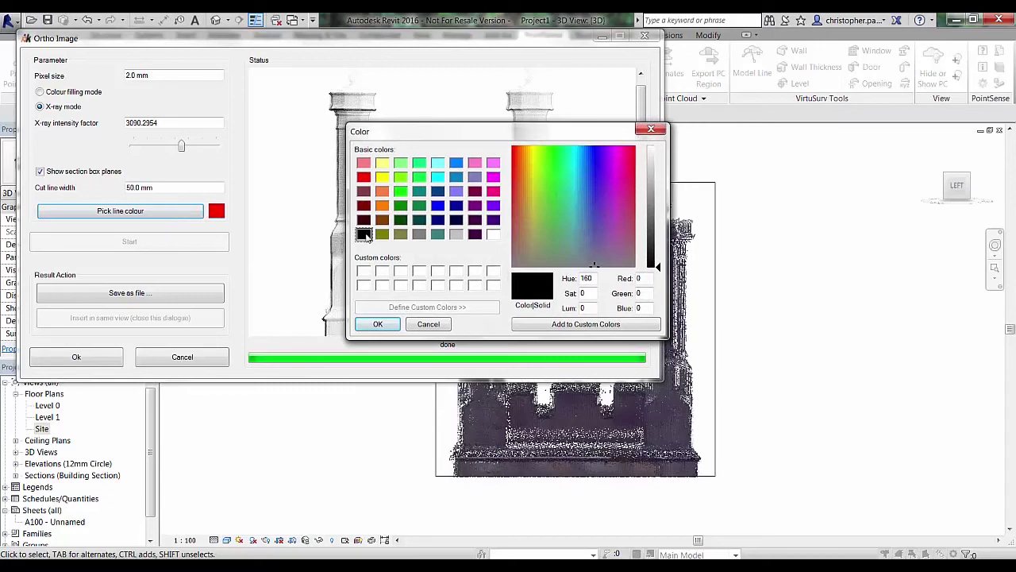
pyautogui.click(378, 322)
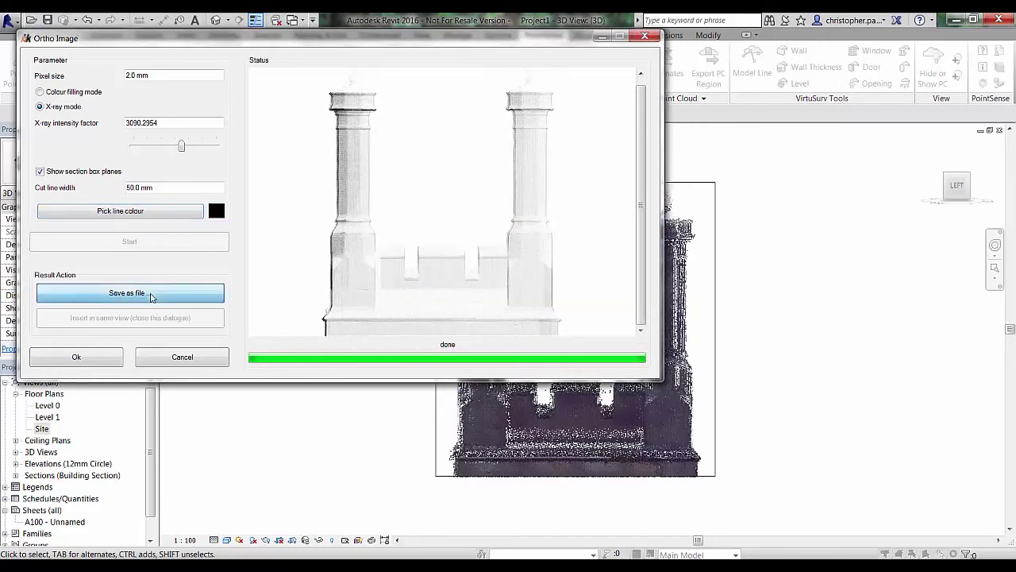
# - Save the front ortho image as 'Chimnney Front.png' on the Desktop and close the dialog
pyautogui.click(151, 296)
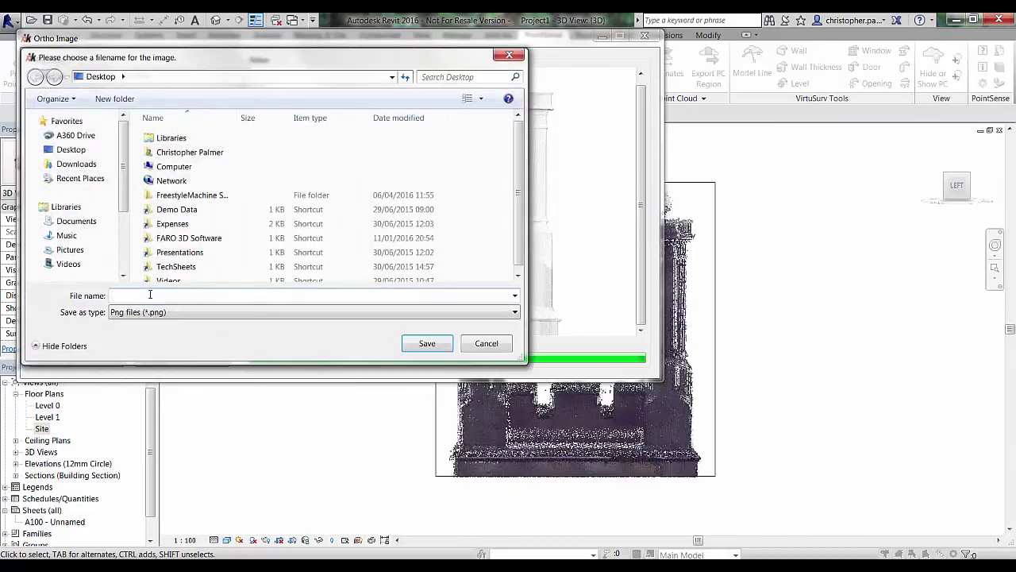
pyautogui.write('Chon')
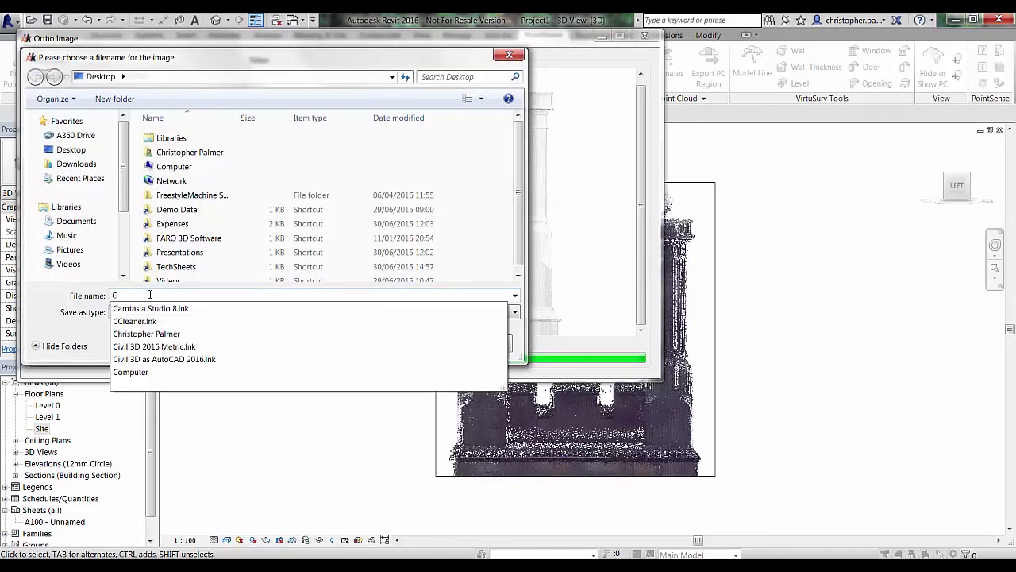
pyautogui.press('BackSpace')
pyautogui.press('BackSpace')
pyautogui.write('in')
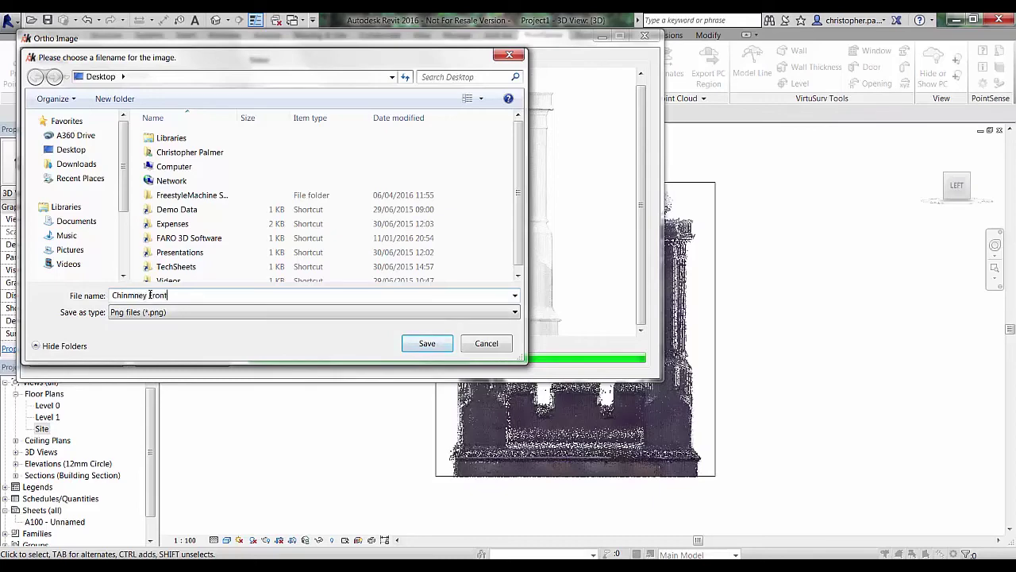
pyautogui.click(433, 346)
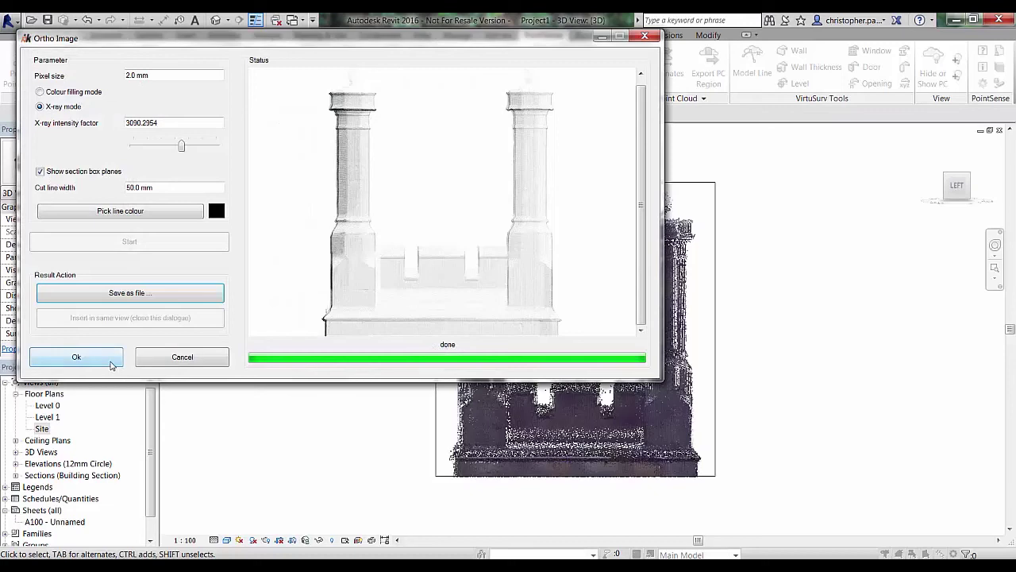
pyautogui.click(111, 362)
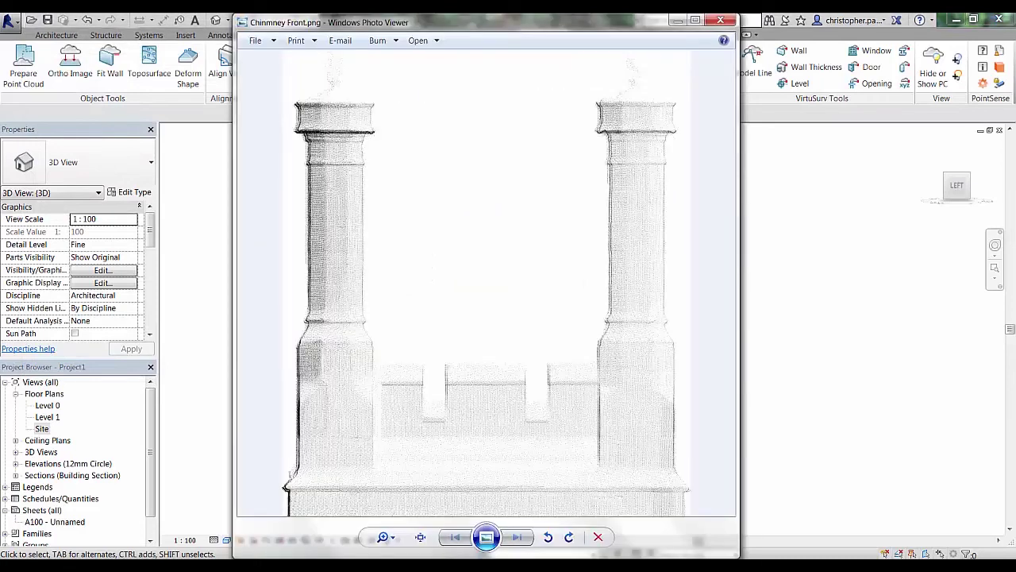
# - Resize and move Photo Viewer beside the point cloud to compare the front image, then close it
pyautogui.moveTo(521, 26); pyautogui.dragTo(548, 26)
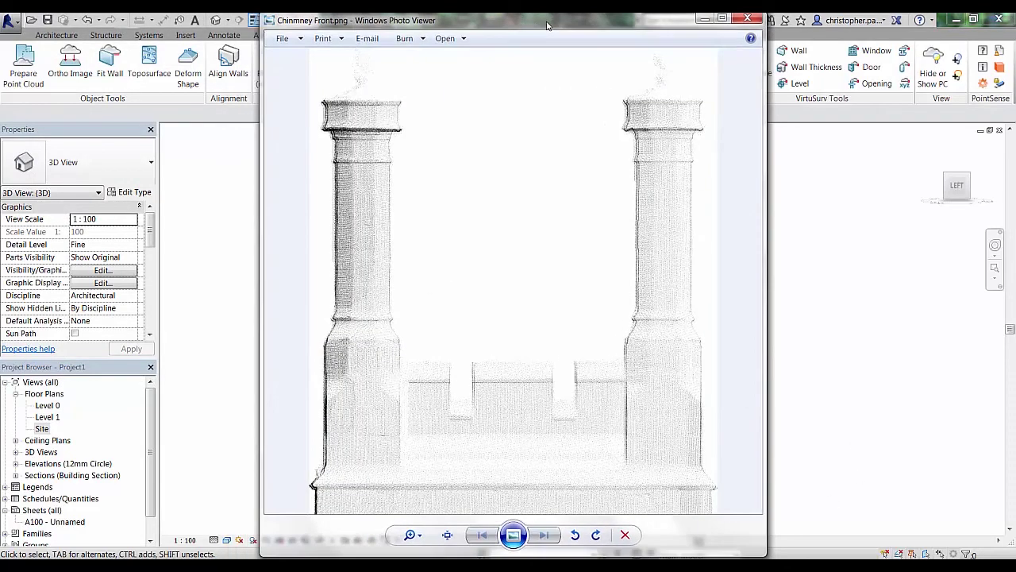
pyautogui.moveTo(661, 29); pyautogui.dragTo(661, 208)
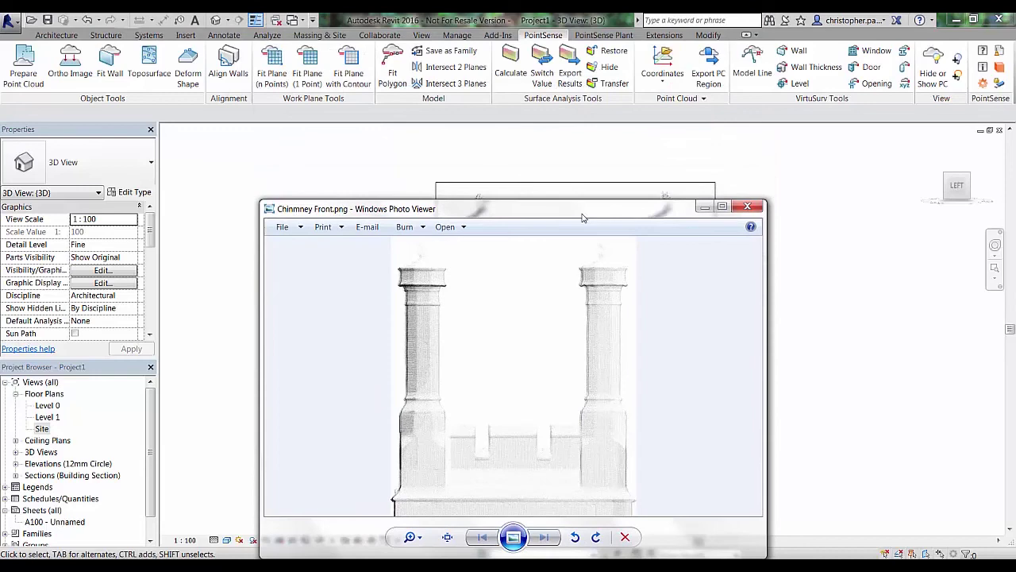
pyautogui.moveTo(573, 219); pyautogui.dragTo(250, 165)
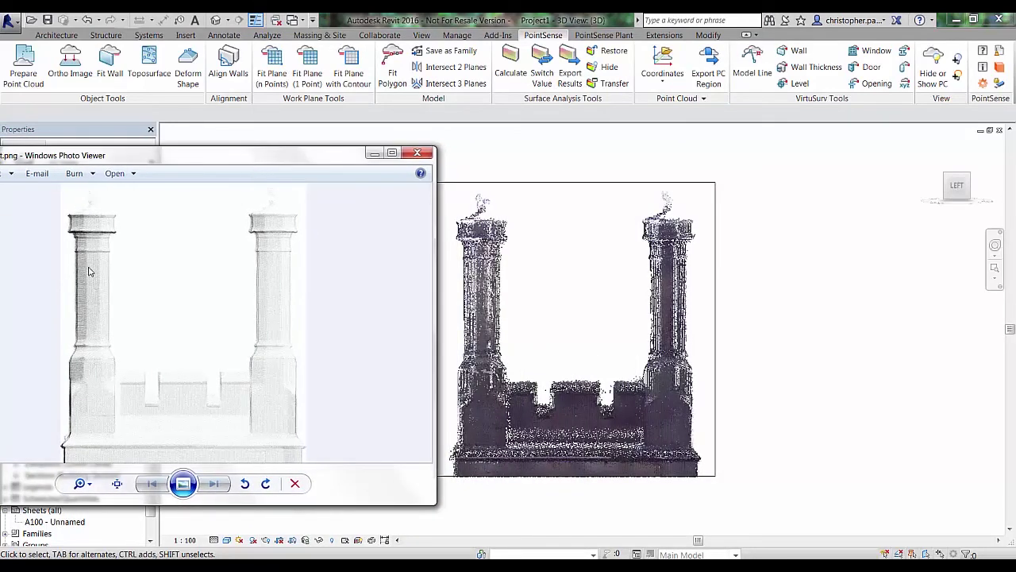
pyautogui.moveTo(301, 176); pyautogui.dragTo(484, 173)
pyautogui.click(612, 154)
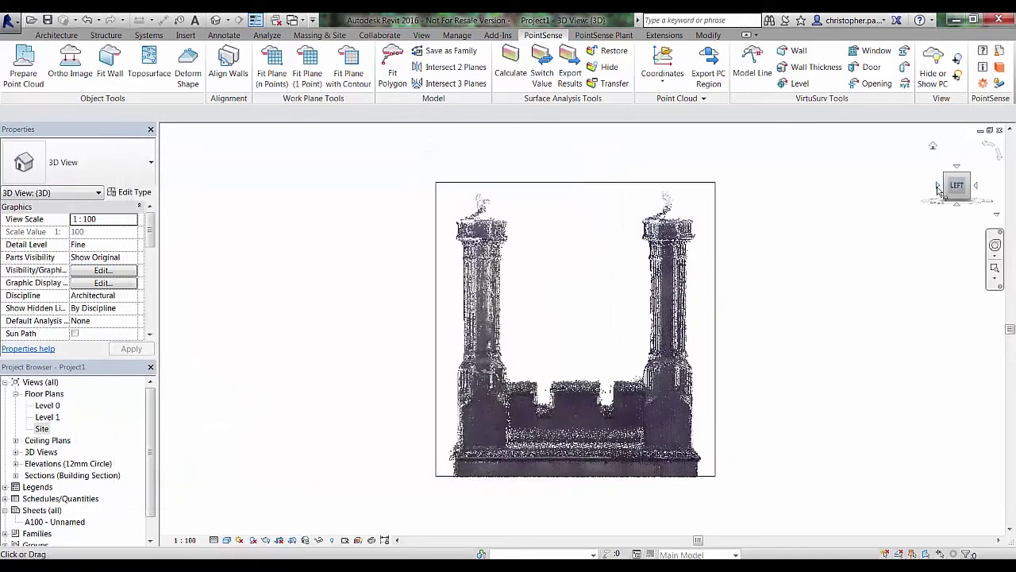
# - Turn the view through Back and Left to Top over both stacks, and start a new ortho image
pyautogui.click(938, 187)
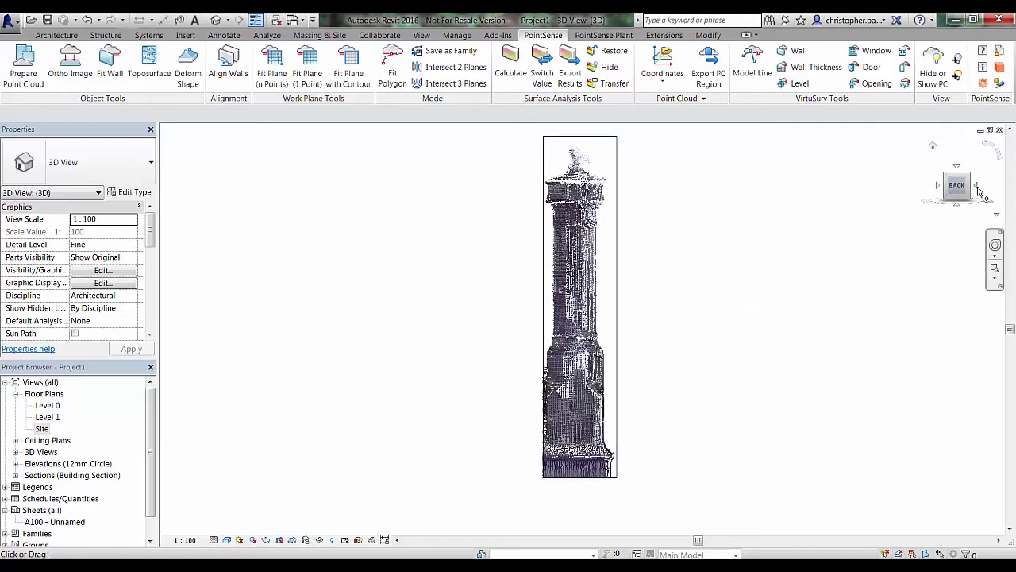
pyautogui.click(977, 187)
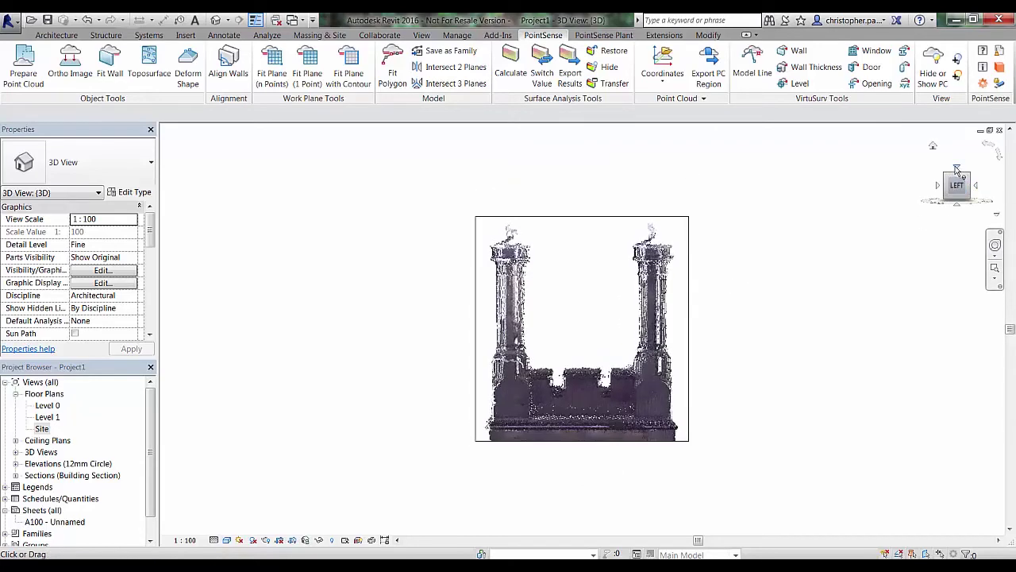
pyautogui.click(957, 169)
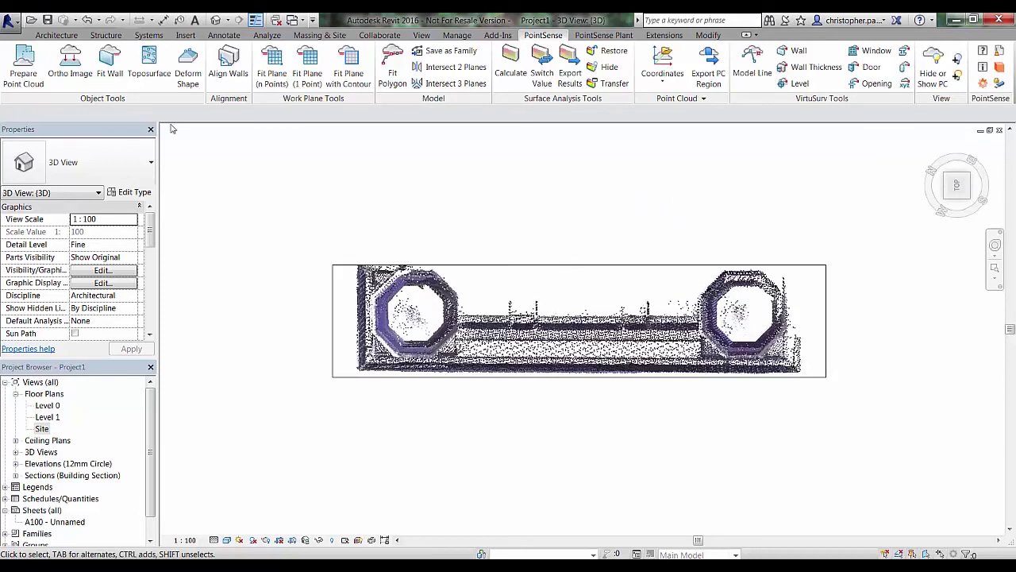
pyautogui.click(70, 63)
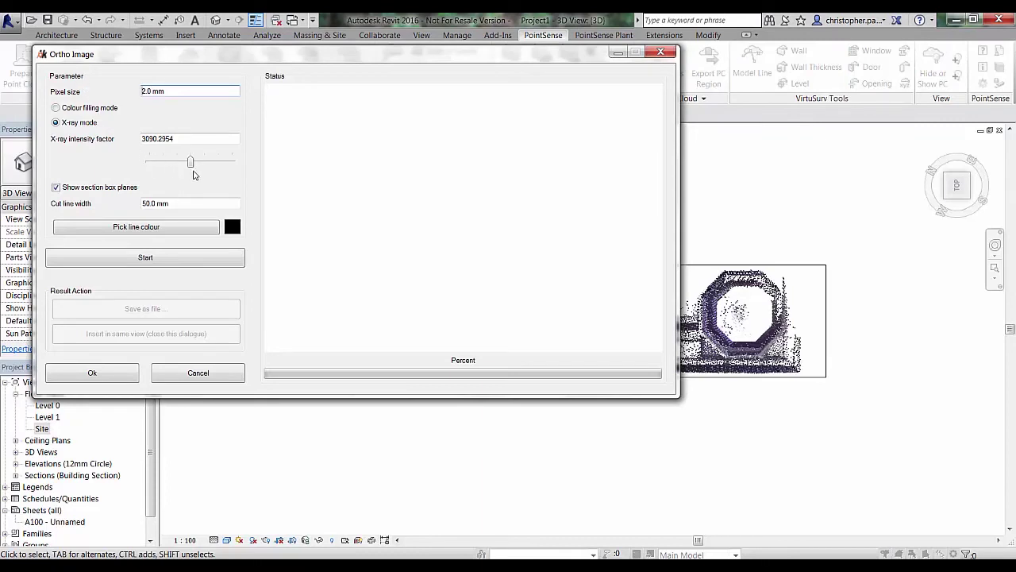
# - Set the X-ray intensity factor to 1000, try 10000 on the slider, return to 1000, and render the plan image
pyautogui.moveTo(157, 139); pyautogui.dragTo(119, 142)
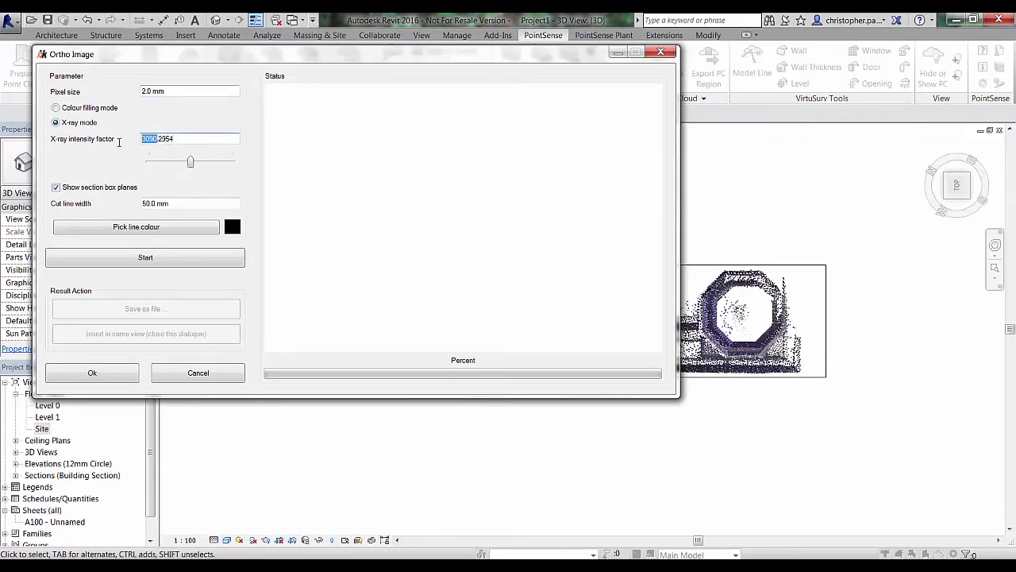
pyautogui.click(201, 139)
pyautogui.press('BackSpace')
pyautogui.press('BackSpace')
pyautogui.press('BackSpace')
pyautogui.press('BackSpace')
pyautogui.press('BackSpace')
pyautogui.press('BackSpace')
pyautogui.press('BackSpace')
pyautogui.press('BackSpace')
pyautogui.press('BackSpace')
pyautogui.write('1000')
pyautogui.click(206, 161)
pyautogui.moveTo(205, 163); pyautogui.dragTo(193, 164)
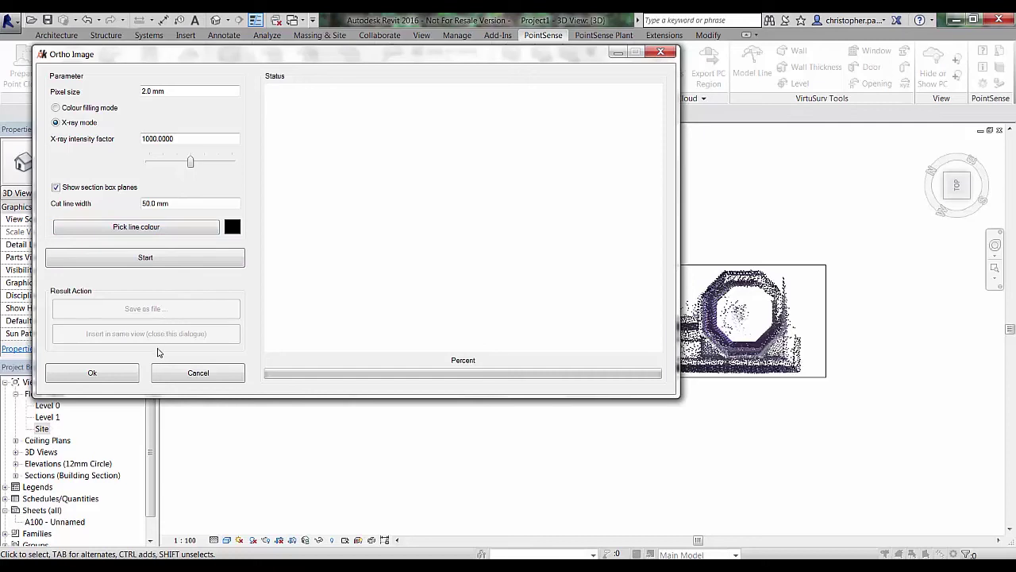
pyautogui.click(146, 258)
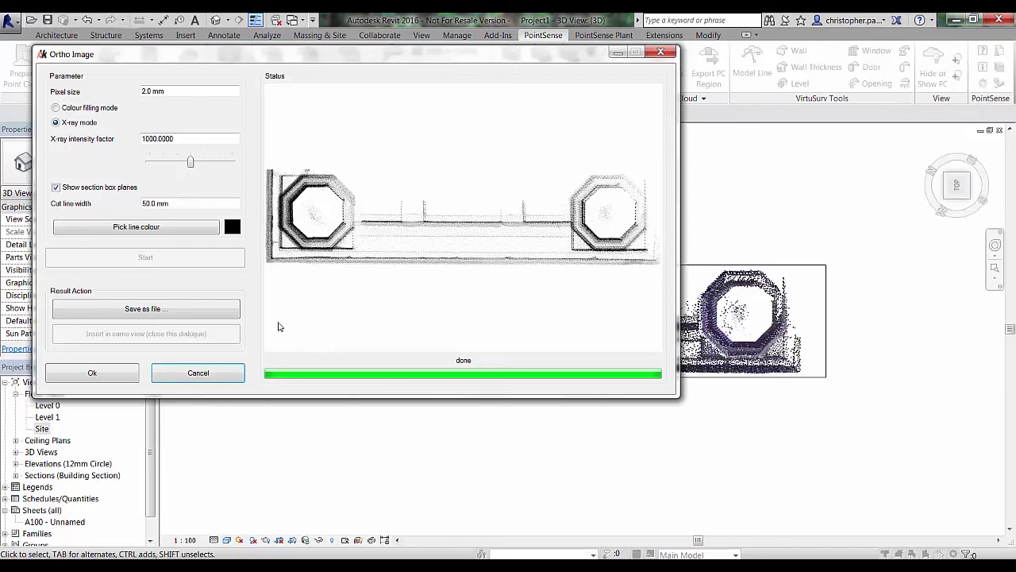
# - Save the top-view X-ray image to the Desktop as Chimney Plan.png and close the Ortho Image dialog
pyautogui.click(177, 312)
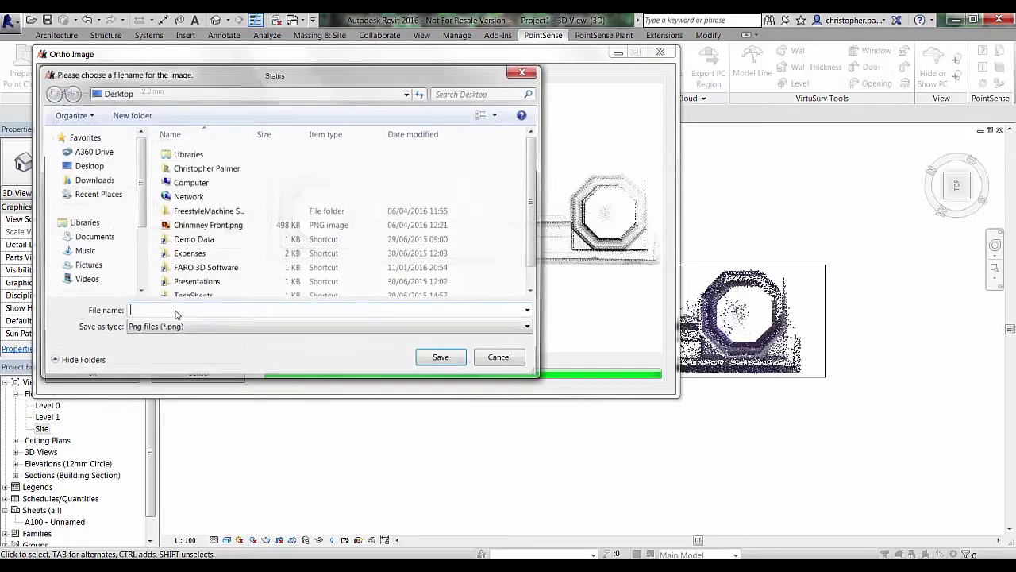
pyautogui.write('Chonn')
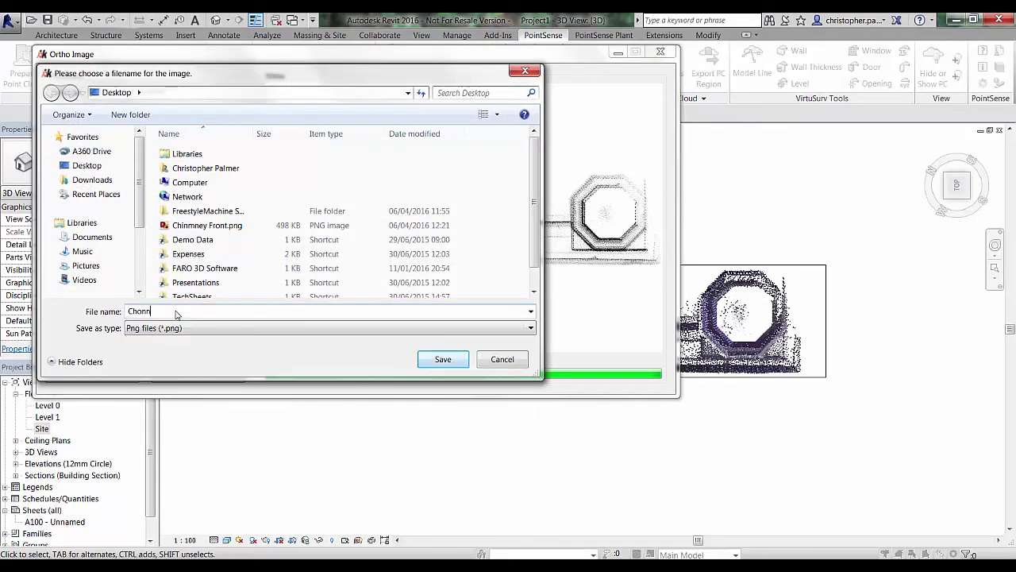
pyautogui.press('BackSpace')
pyautogui.write('imney Plan')
pyautogui.click(439, 363)
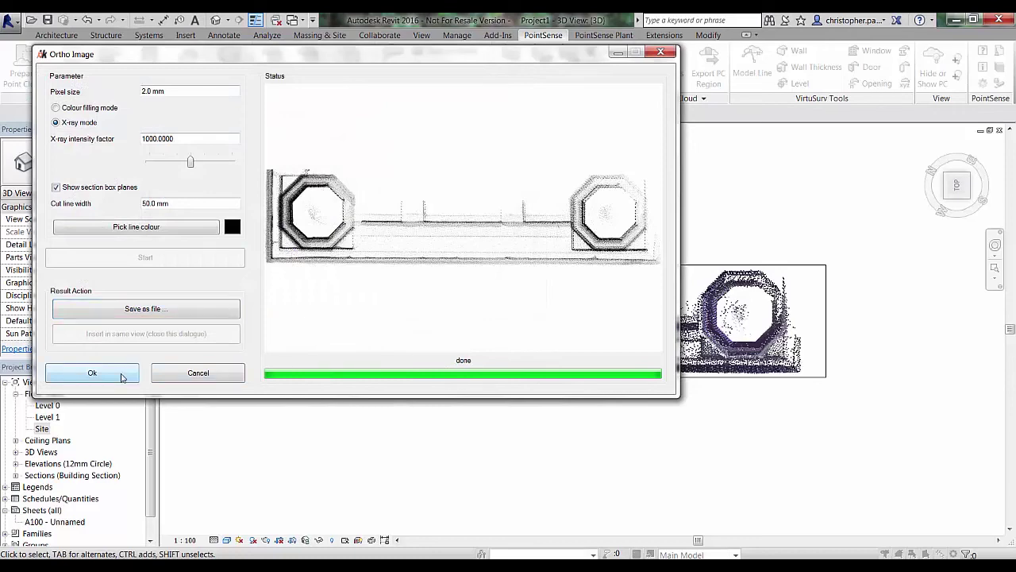
pyautogui.click(92, 373)
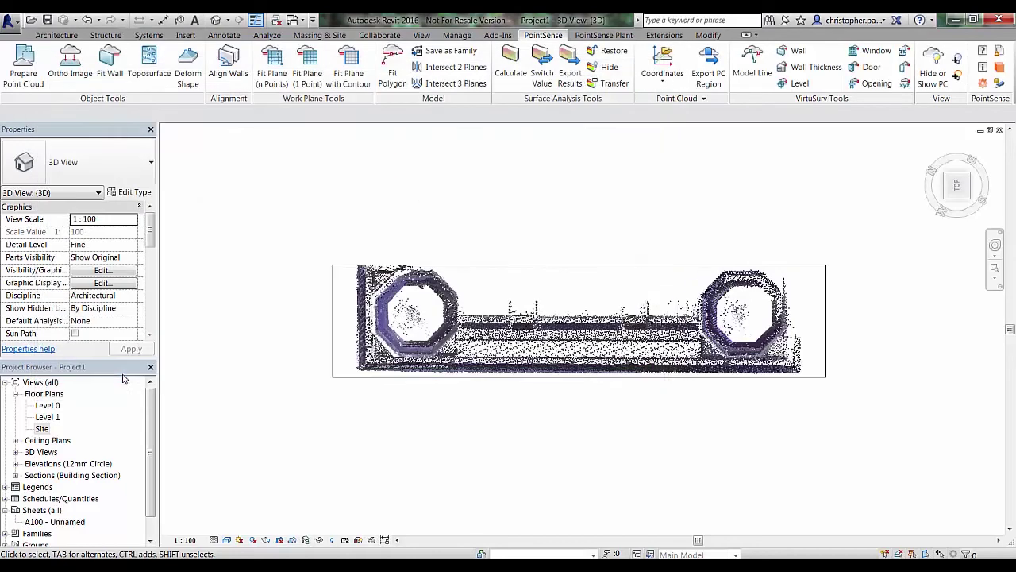
# - Shrink the section box to enclose only the left chimney stack and view it from the back
pyautogui.click(533, 379)
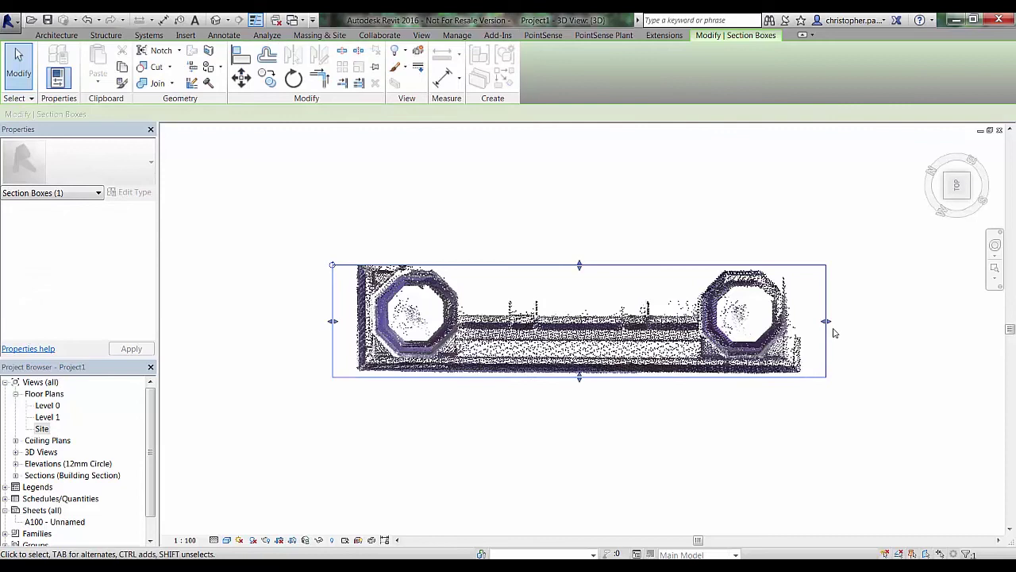
pyautogui.moveTo(825, 321); pyautogui.dragTo(473, 321)
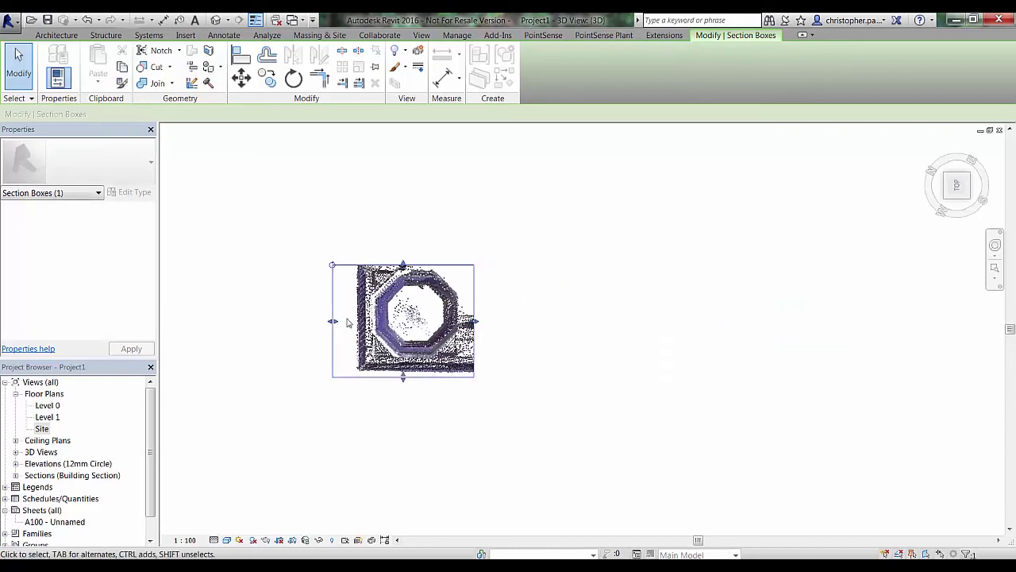
pyautogui.click(940, 190)
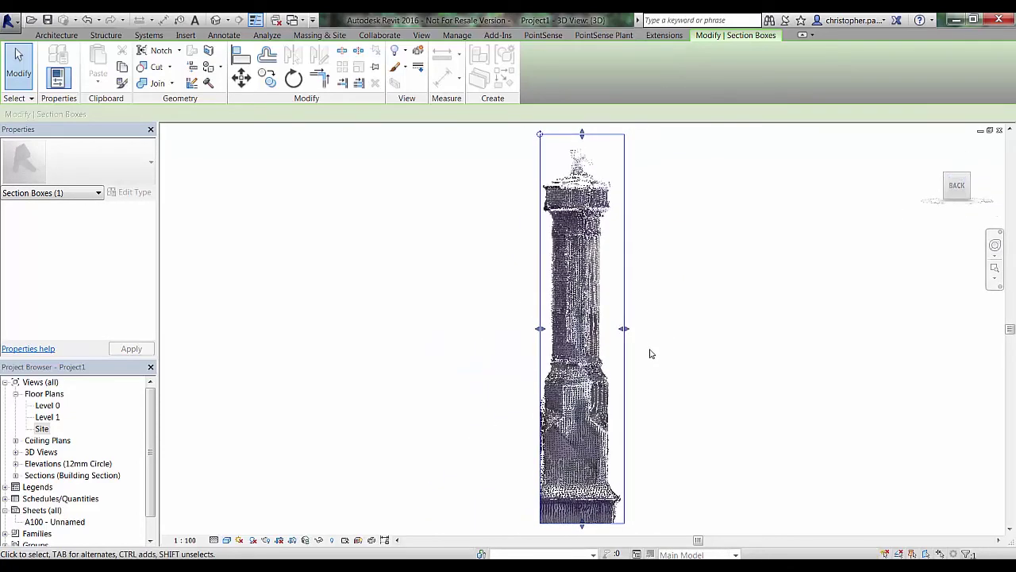
pyautogui.click(392, 285)
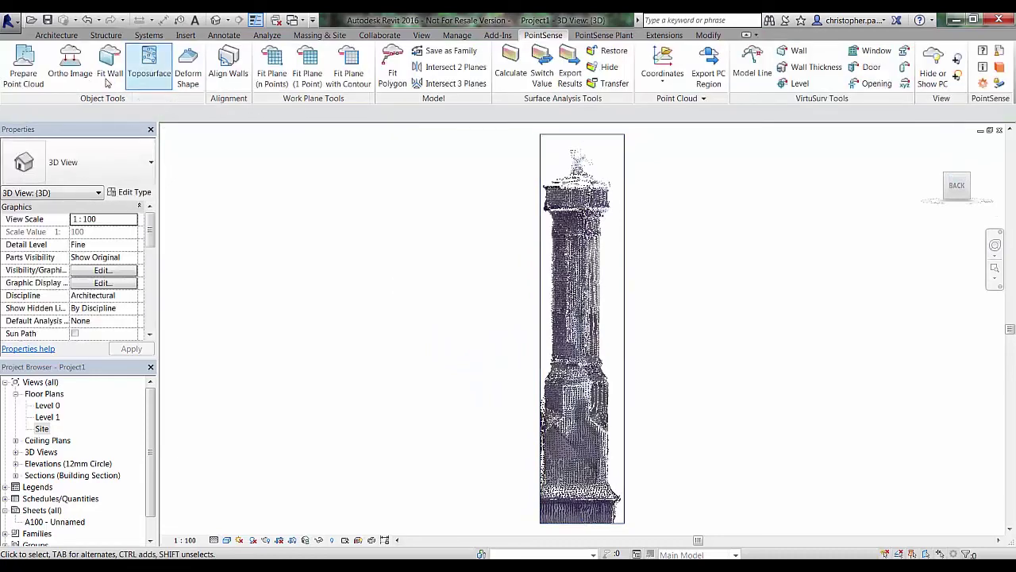
# - Render an X-ray ortho image of the single stack and save it as 'Chimney side'
pyautogui.click(72, 68)
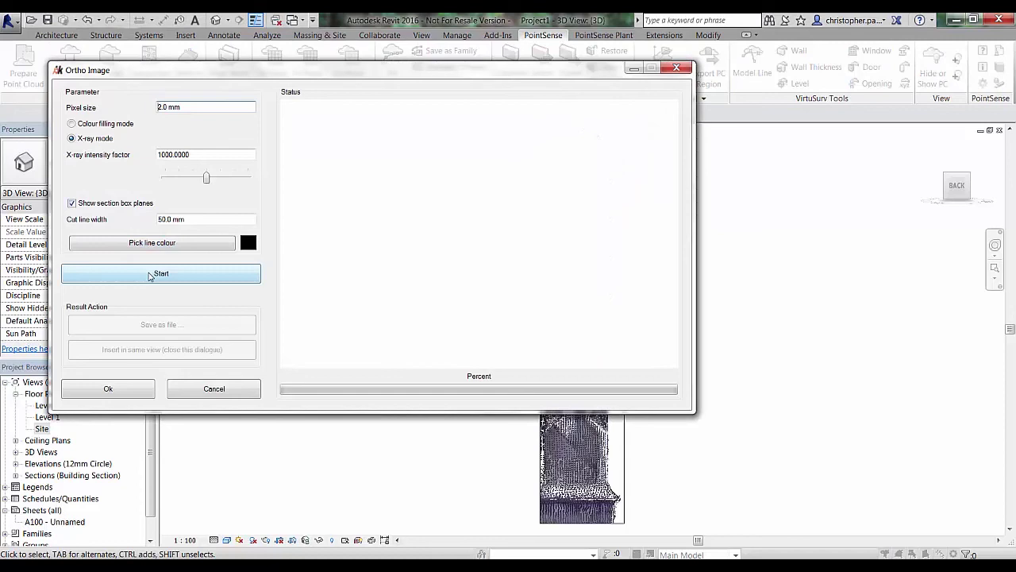
pyautogui.click(150, 274)
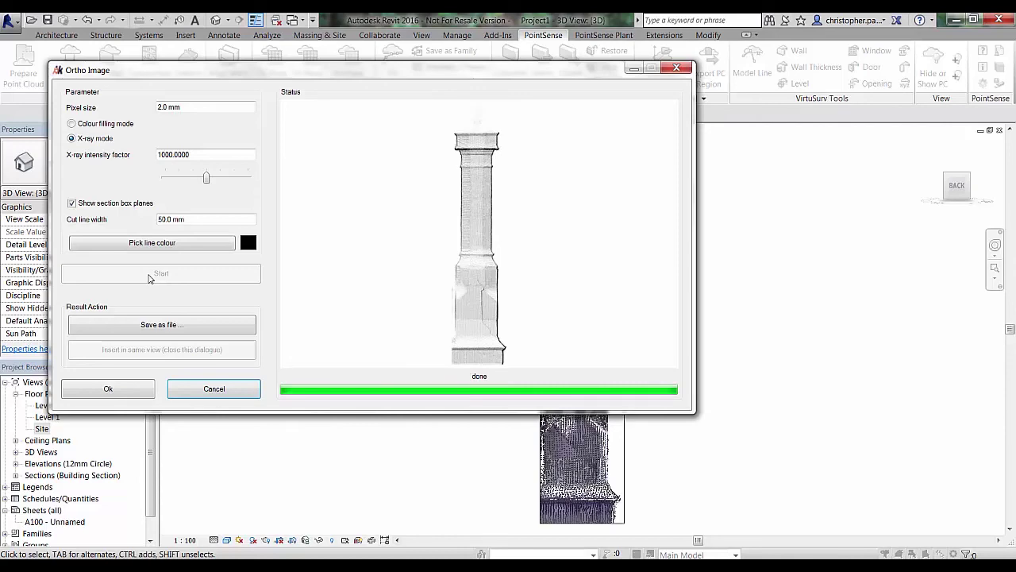
pyautogui.click(170, 328)
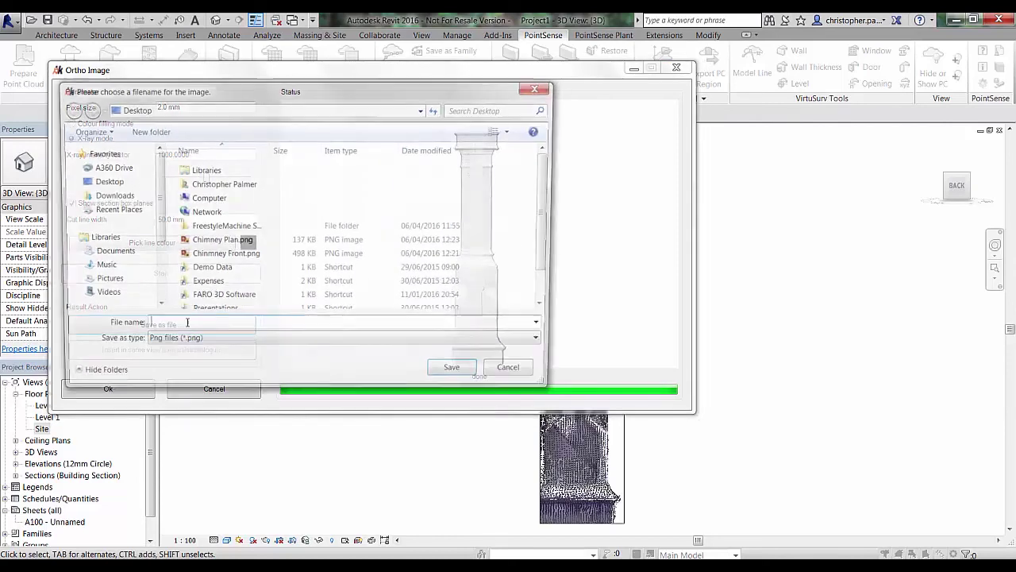
pyautogui.write('Chim')
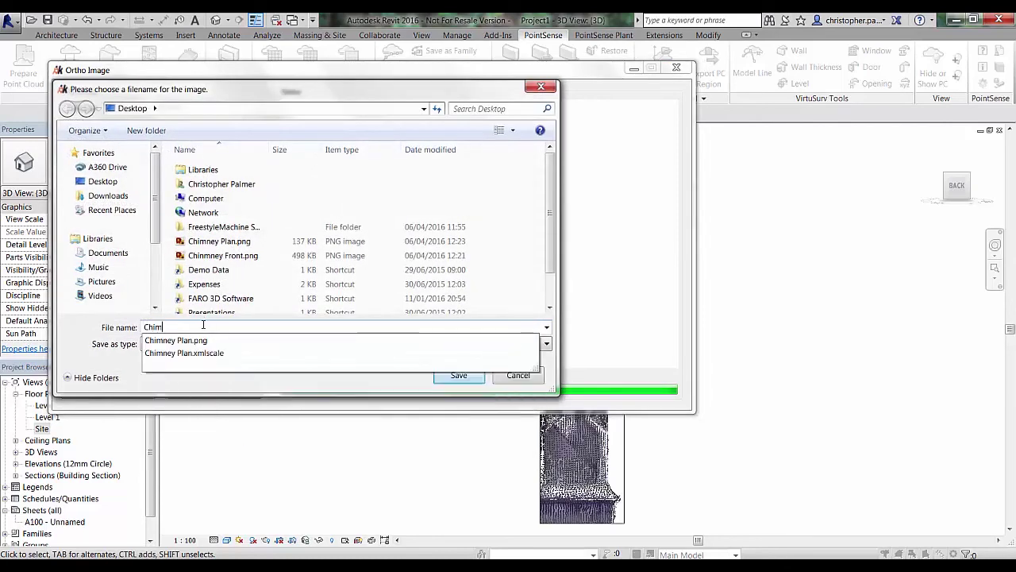
pyautogui.write('ney side')
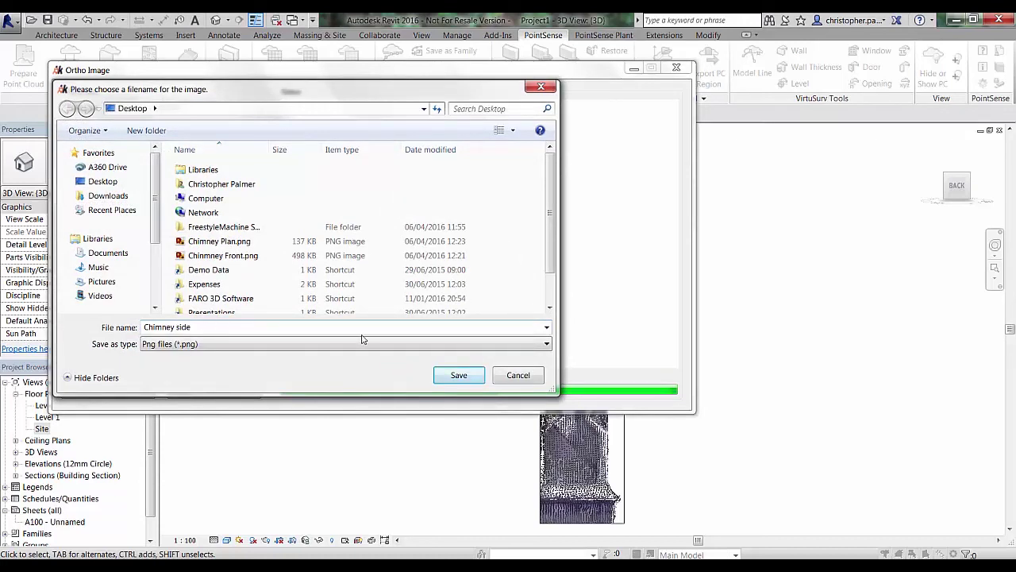
pyautogui.click(460, 375)
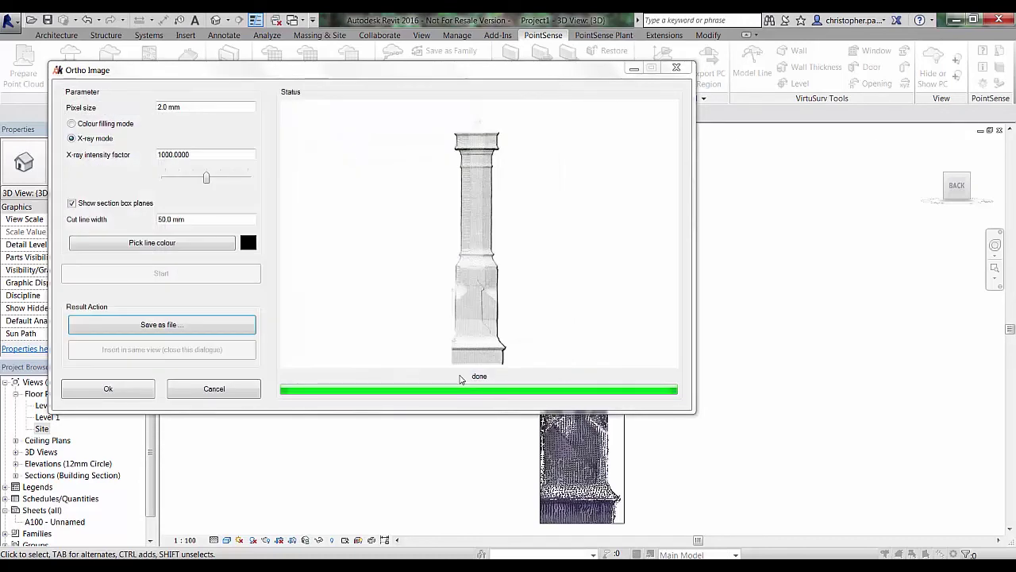
# - Close Ortho Image, rotate to the left side, and stretch the section box over both stacks and the wall
pyautogui.click(127, 388)
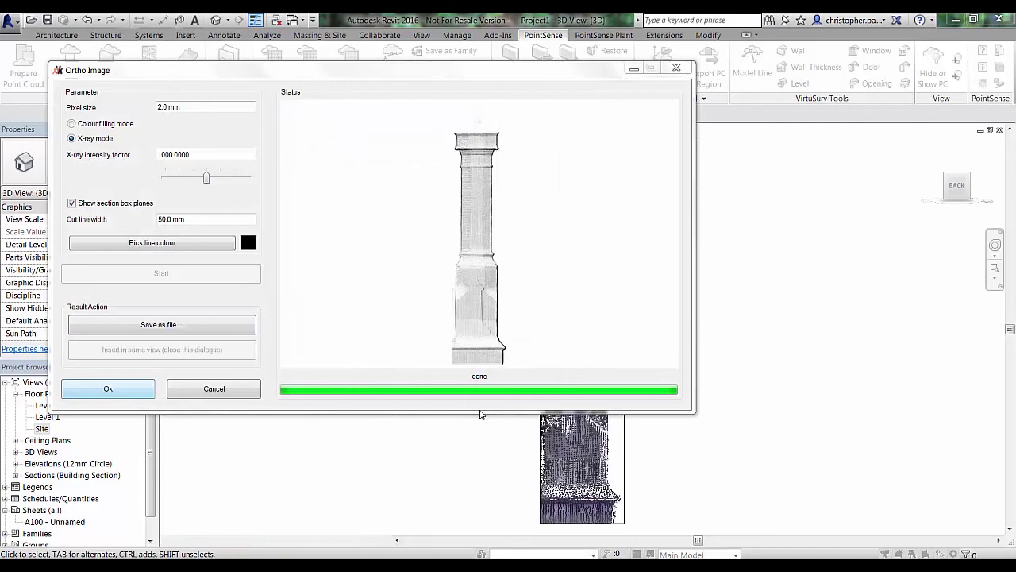
pyautogui.click(978, 194)
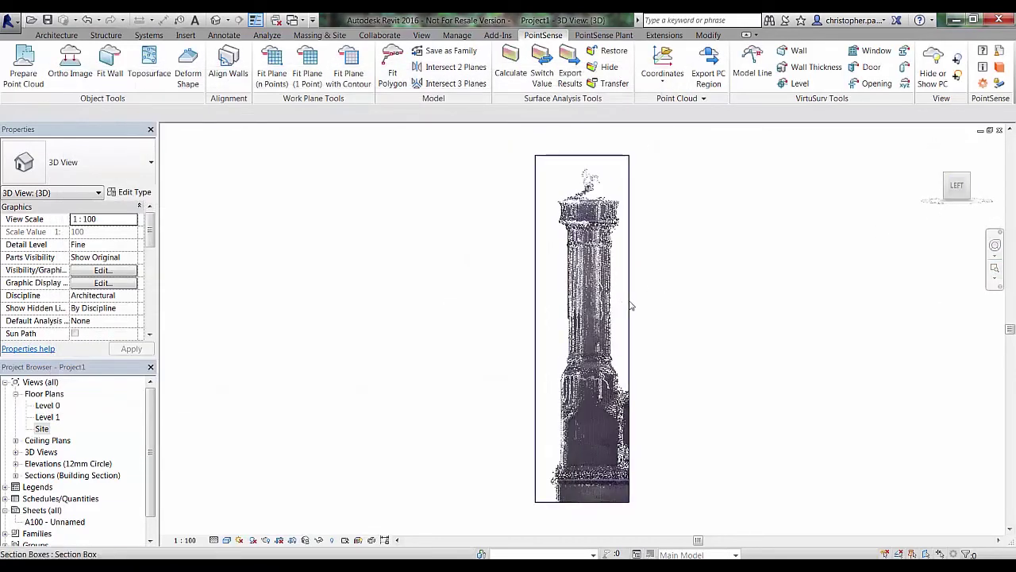
pyautogui.click(630, 325)
pyautogui.moveTo(632, 334); pyautogui.dragTo(908, 329)
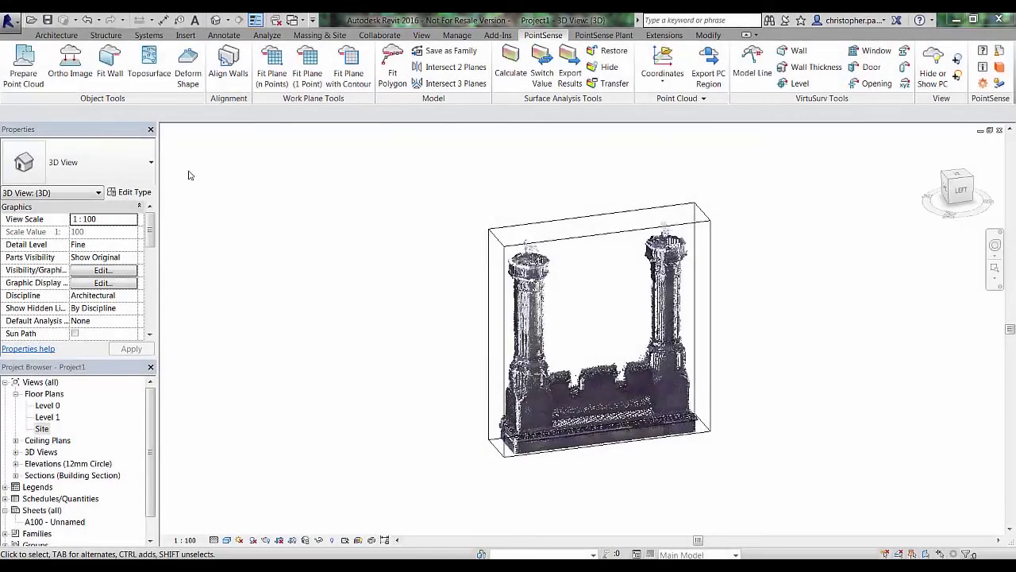
# - Create a new family (Family1) from the Metric Generic Model.rft template
pyautogui.click(10, 22)
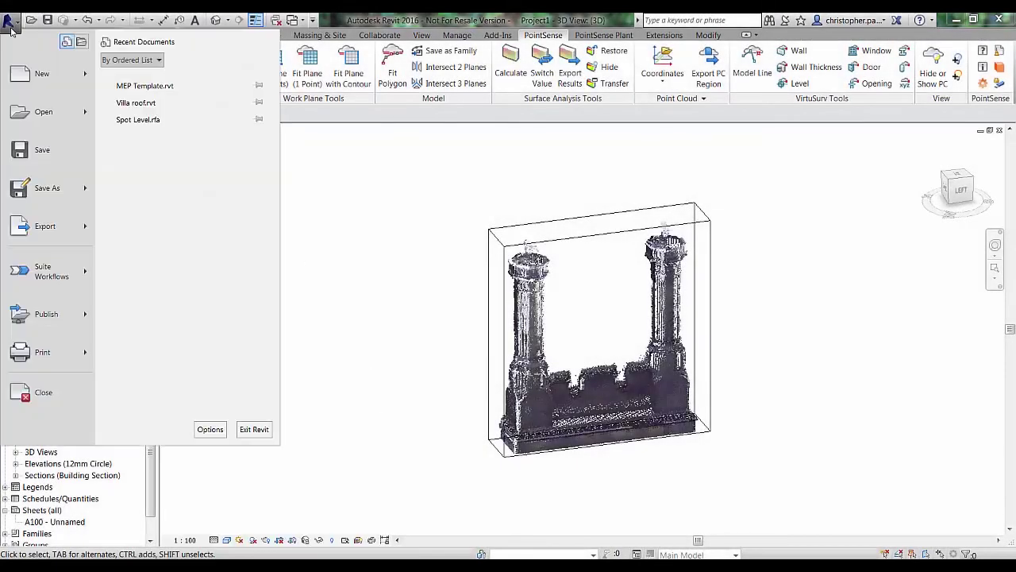
pyautogui.moveTo(90, 91)
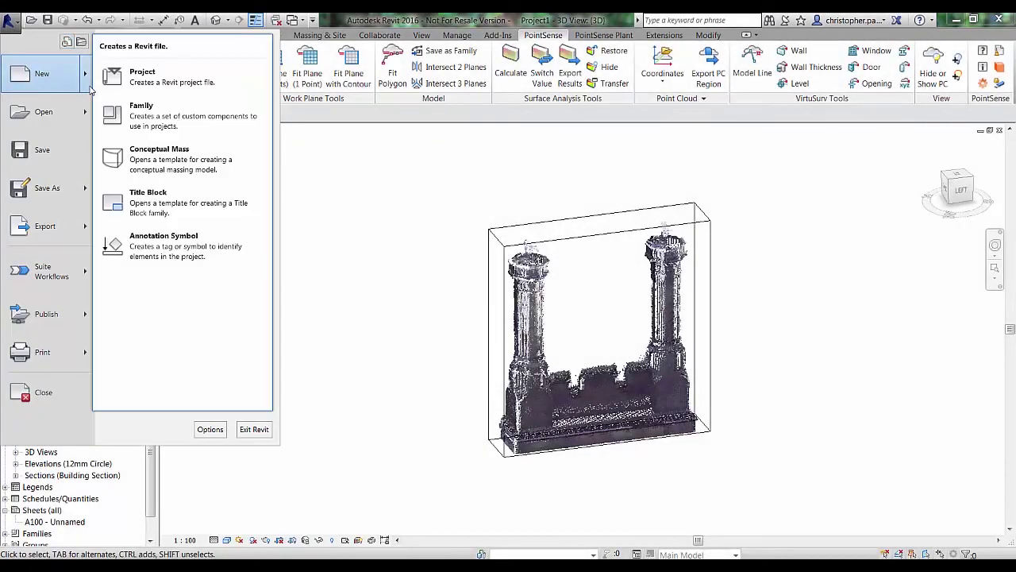
pyautogui.click(142, 107)
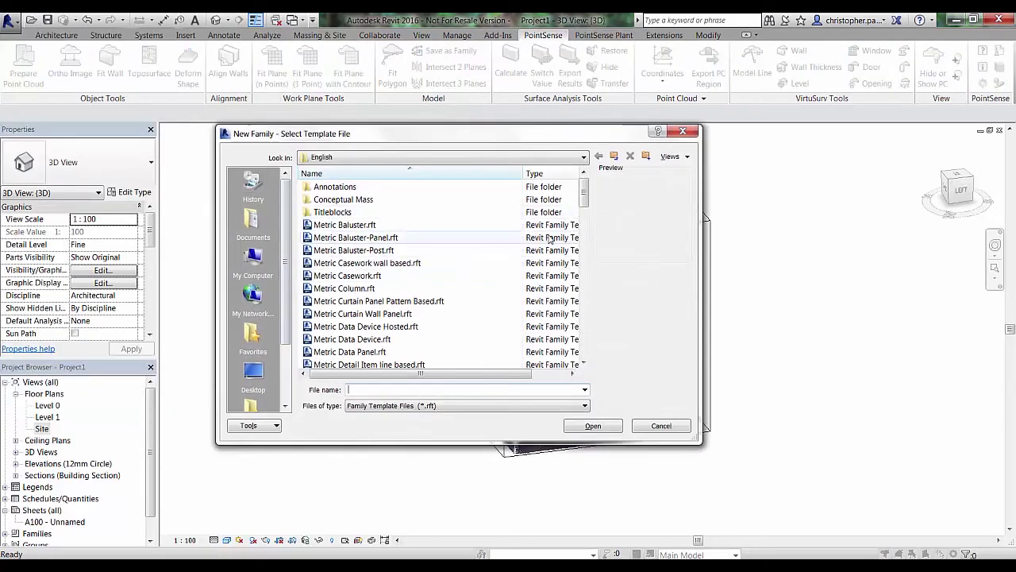
pyautogui.click(357, 224)
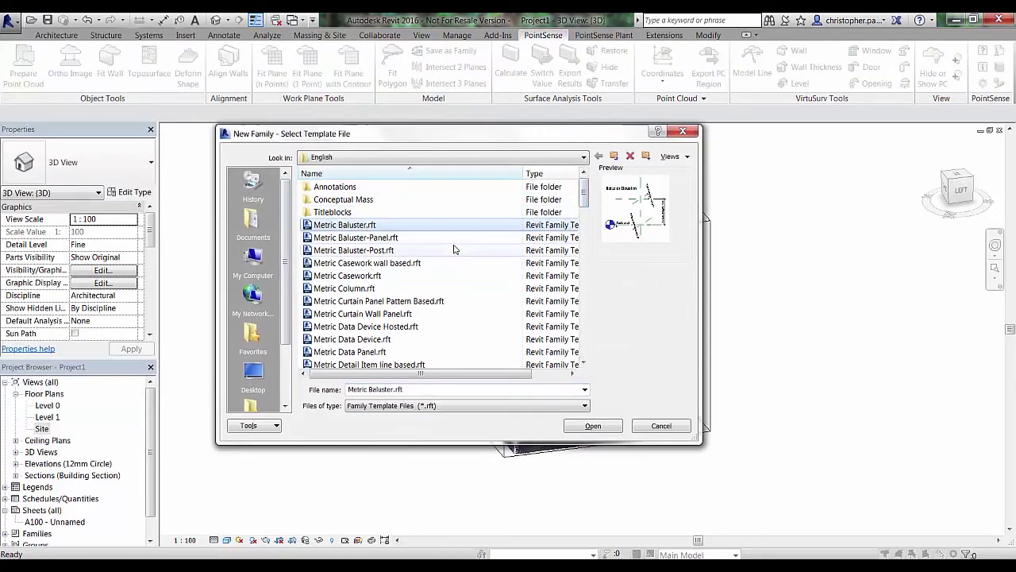
pyautogui.press('Down')
pyautogui.press('Down')
pyautogui.press('Down')
pyautogui.press('Down')
pyautogui.press('Down')
pyautogui.press('Down')
pyautogui.press('Down')
pyautogui.press('Down')
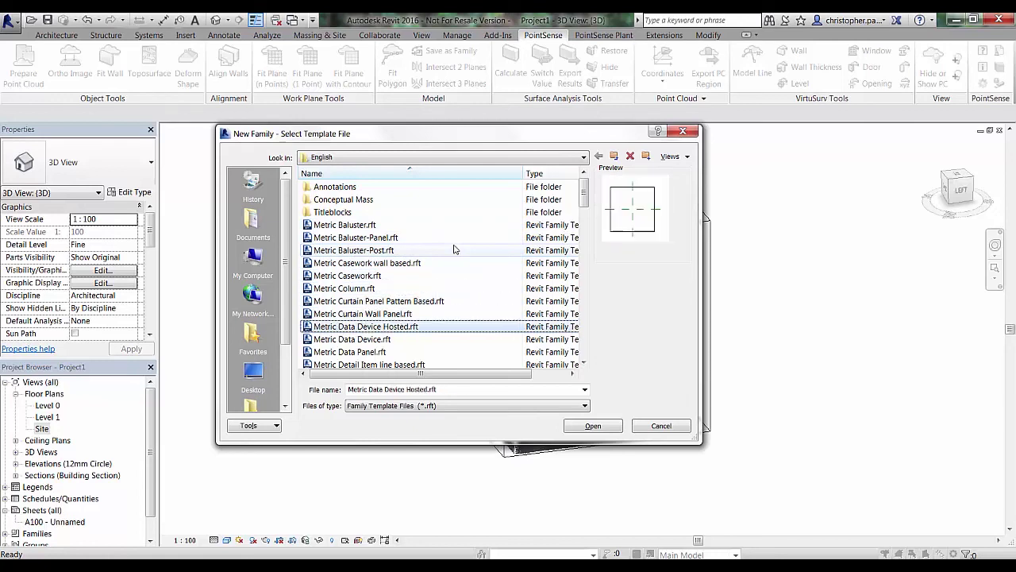
pyautogui.press('Down')
pyautogui.press('Down')
pyautogui.press('Down')
pyautogui.press('Down')
pyautogui.press('Down')
pyautogui.press('Down')
pyautogui.press('Down')
pyautogui.press('Down')
pyautogui.press('Down')
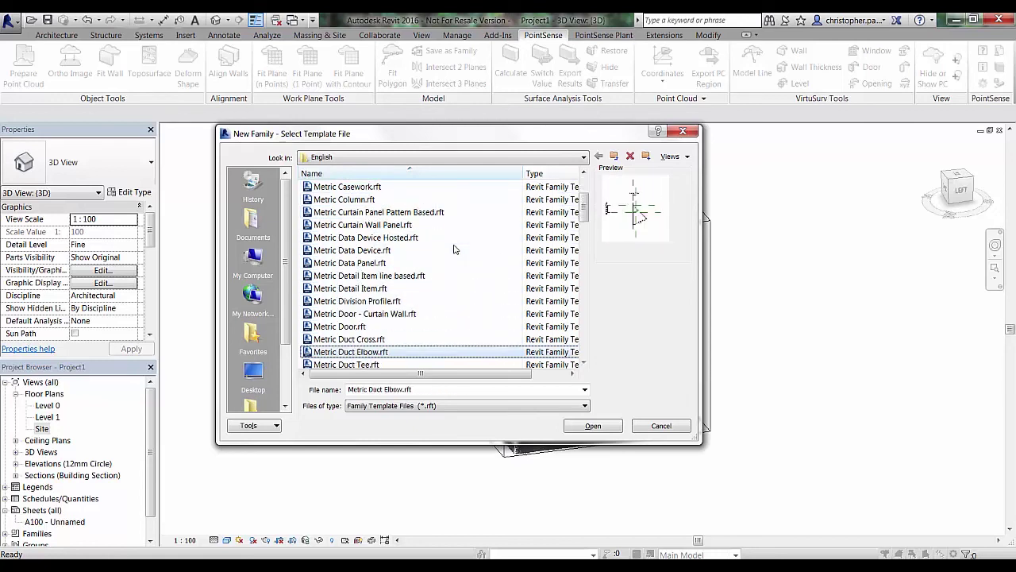
pyautogui.press('Down')
pyautogui.press('Down')
pyautogui.press('Down')
pyautogui.press('Down')
pyautogui.press('Down')
pyautogui.press('Down')
pyautogui.press('Down')
pyautogui.press('Down')
pyautogui.press('Down')
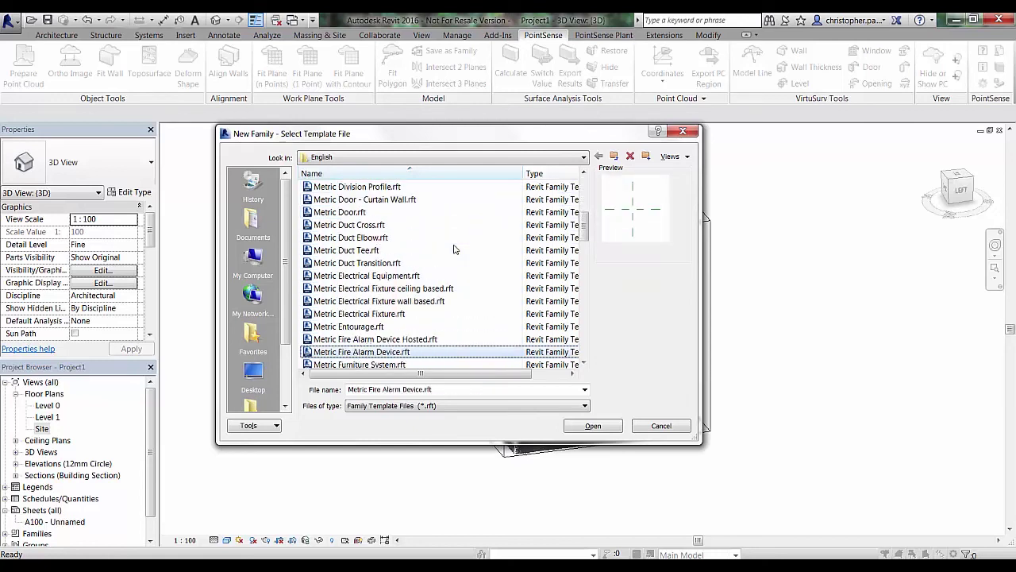
pyautogui.press('Down')
pyautogui.press('Down')
pyautogui.press('Down')
pyautogui.press('Down')
pyautogui.press('Down')
pyautogui.press('Down')
pyautogui.press('Down')
pyautogui.press('Down')
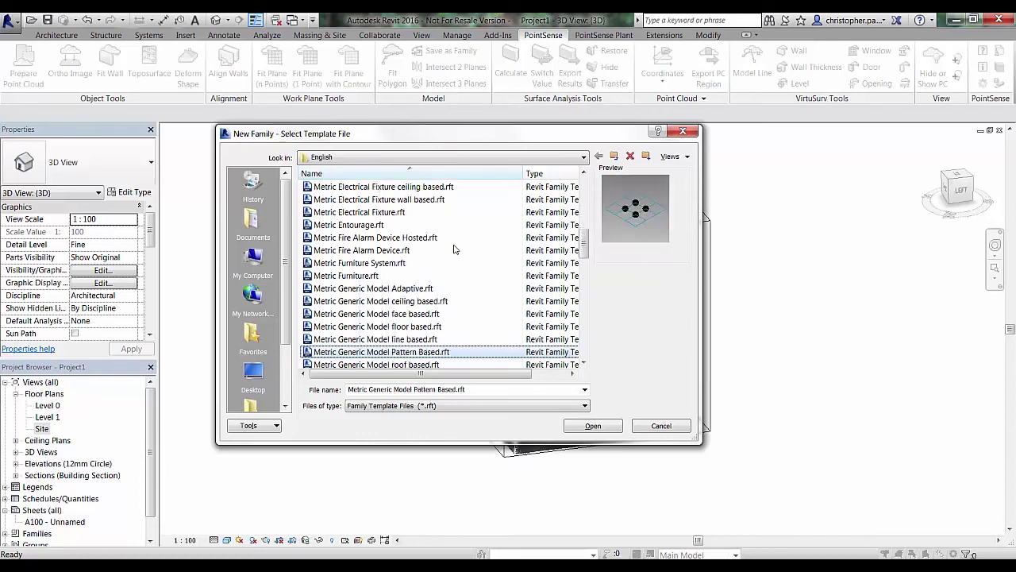
pyautogui.press('Down')
pyautogui.press('Down')
pyautogui.press('Down')
pyautogui.press('Down')
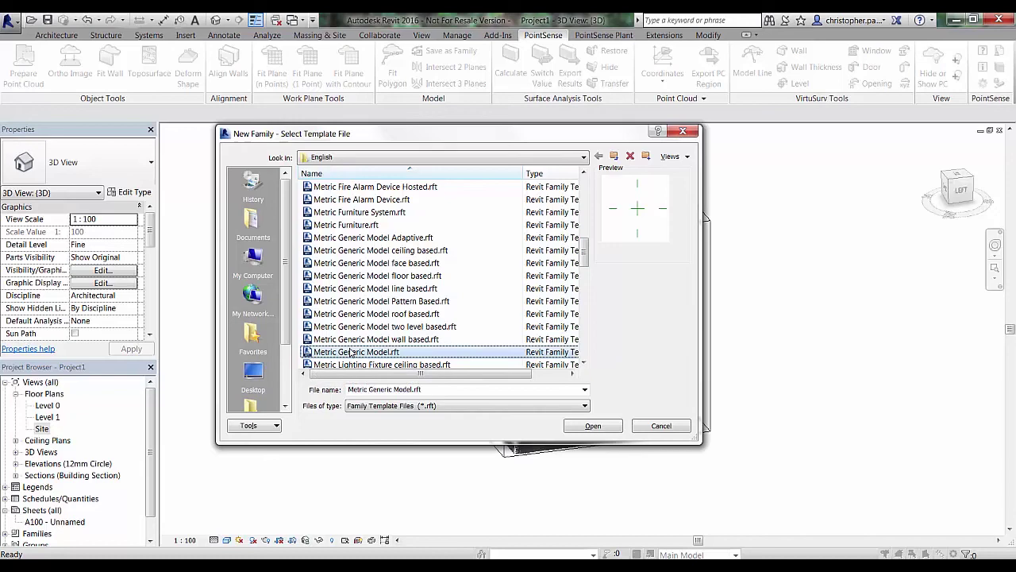
pyautogui.click(593, 426)
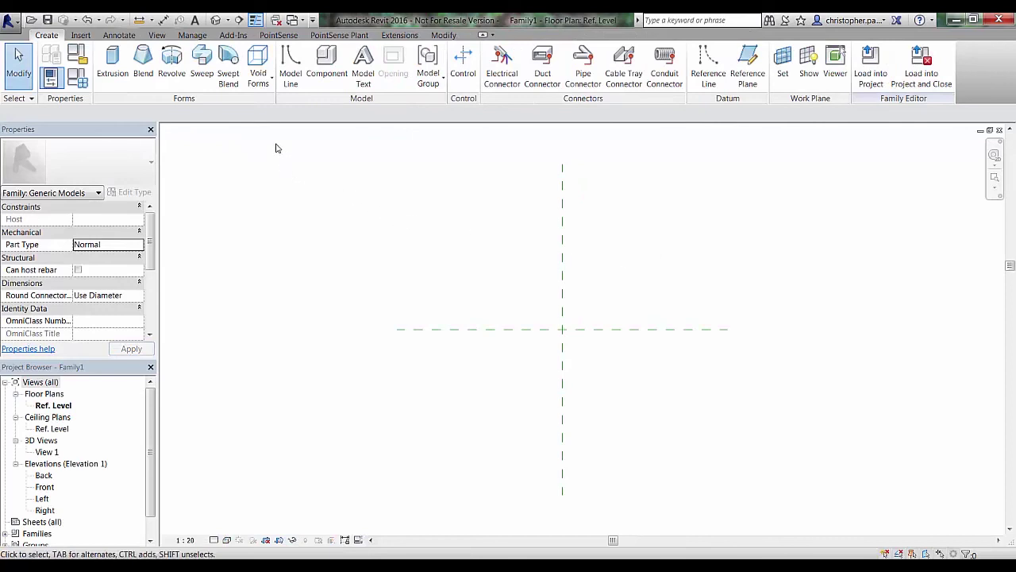
# - Insert Chimney Plan.xmlscale as a scaled raster image into the Ref. Level floor plan
pyautogui.click(281, 36)
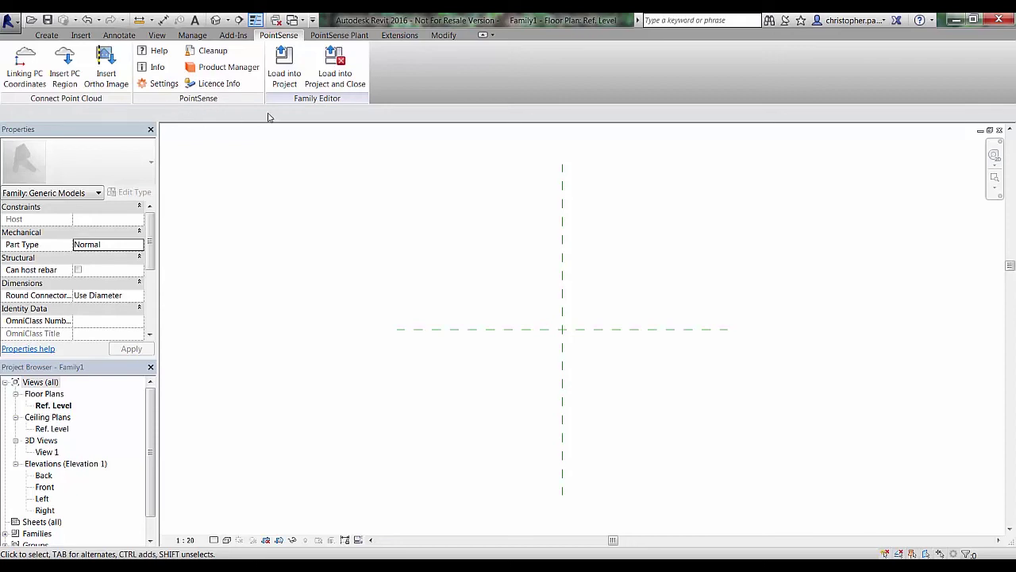
pyautogui.click(109, 76)
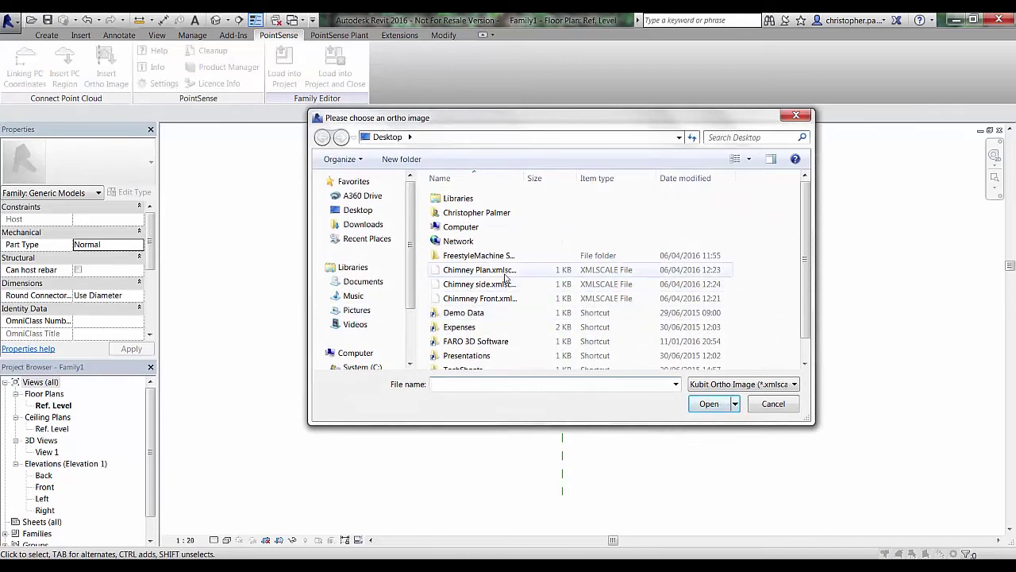
pyautogui.moveTo(524, 179); pyautogui.dragTo(560, 178)
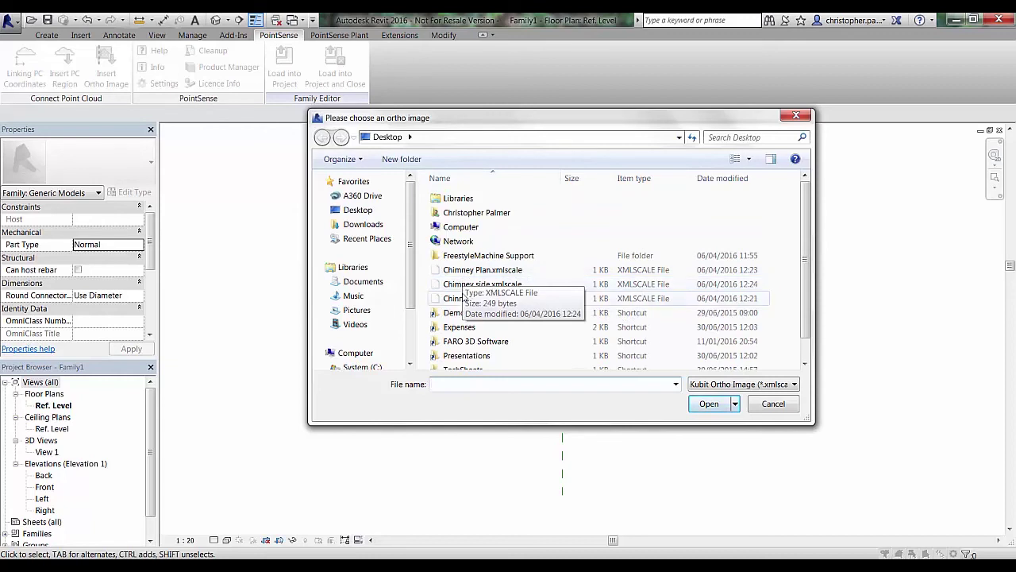
pyautogui.click(506, 271)
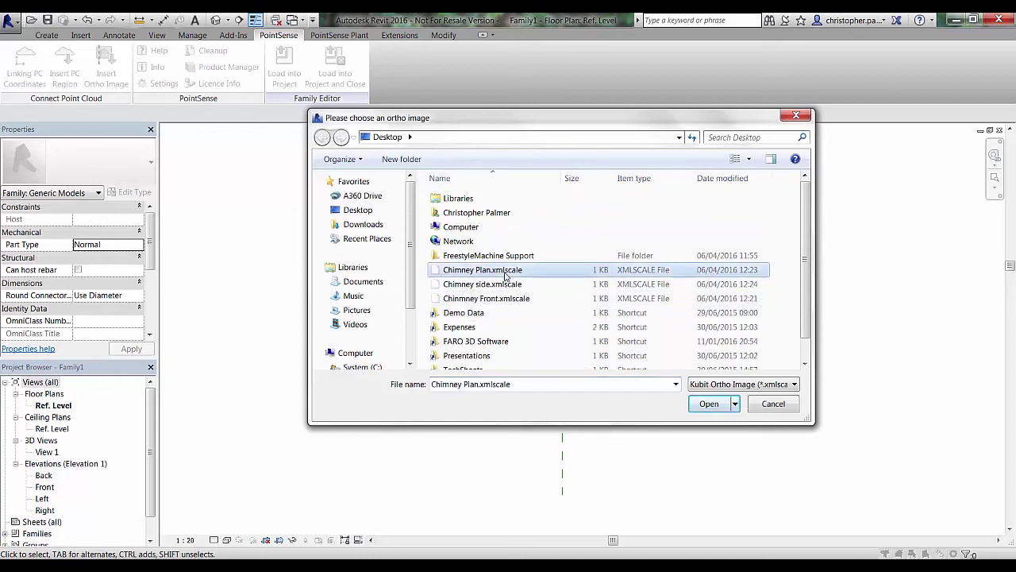
pyautogui.click(709, 404)
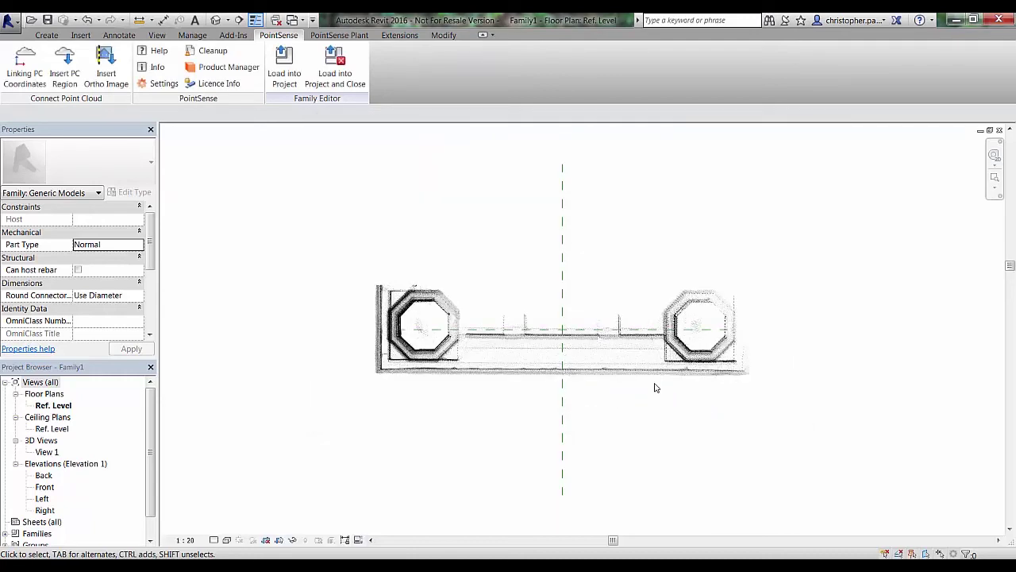
pyautogui.scroll(4, 635, 386)
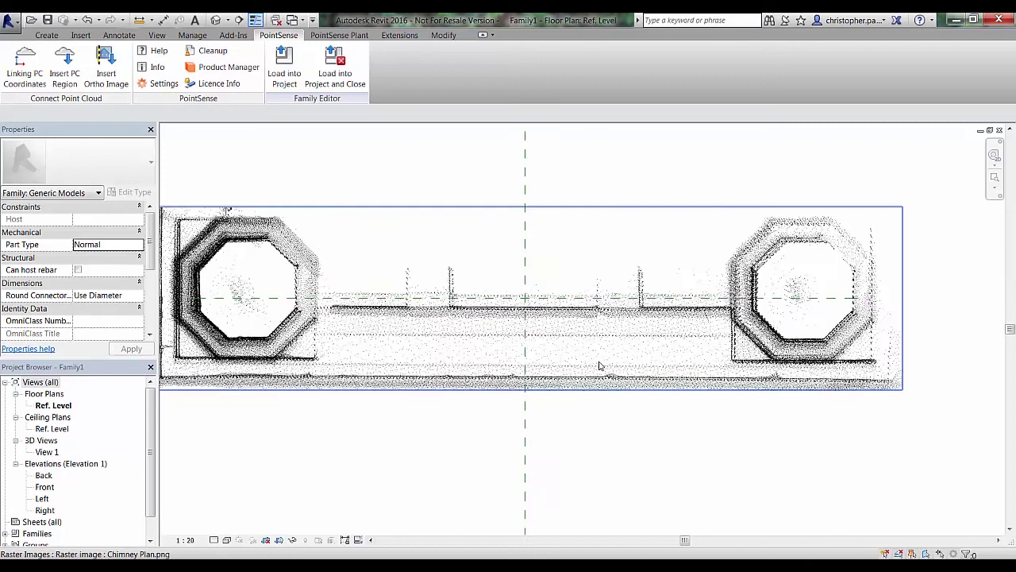
pyautogui.scroll(-2, 597, 422)
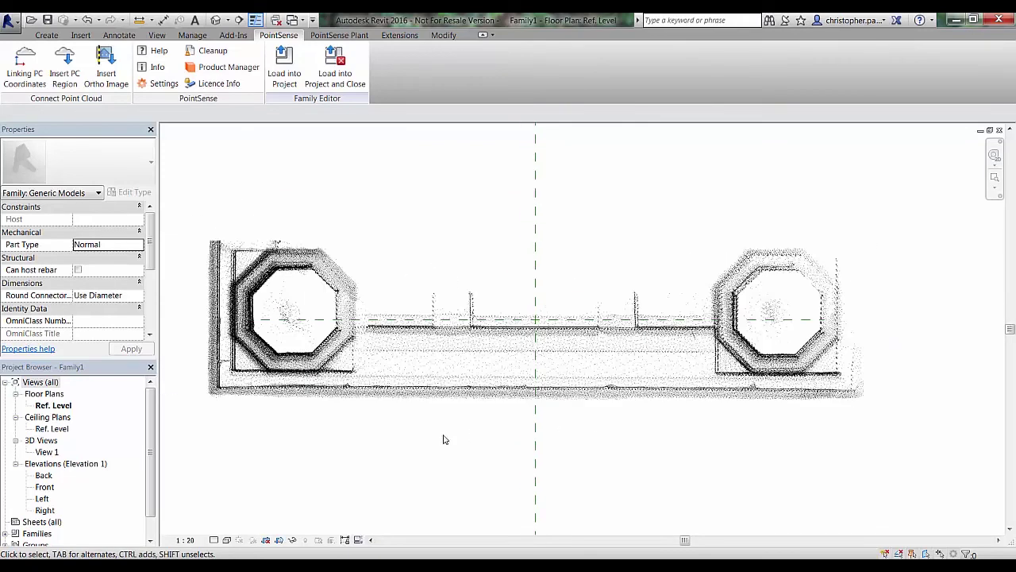
pyautogui.moveTo(445, 439); pyautogui.dragTo(454, 439, button='middle')
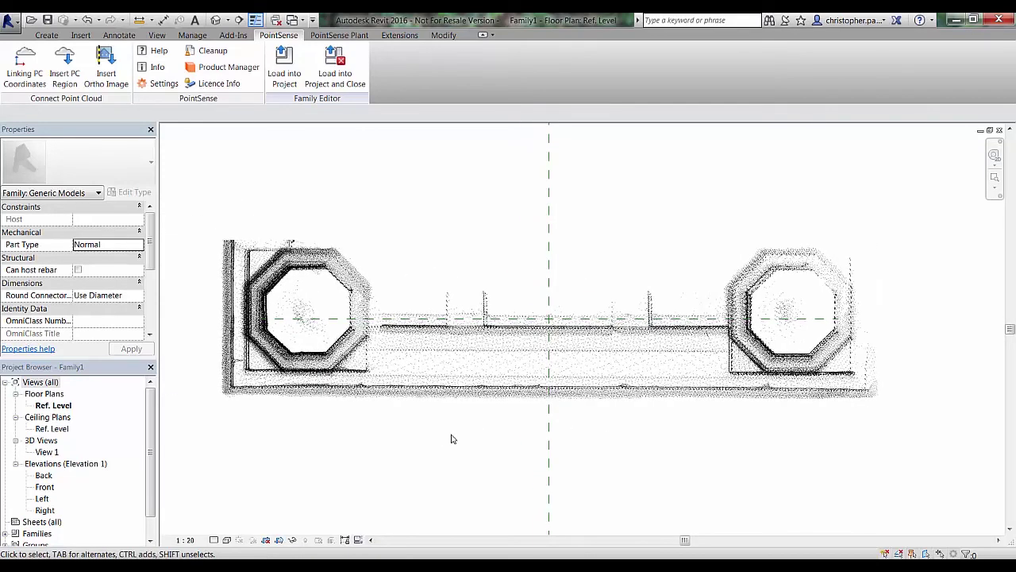
pyautogui.click(497, 387)
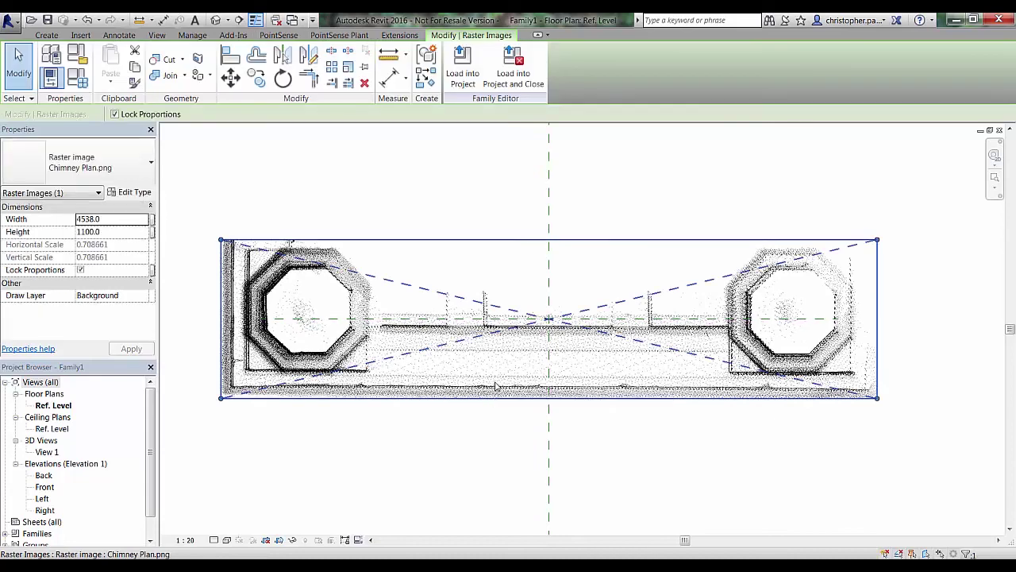
pyautogui.scroll(-2, 496, 385)
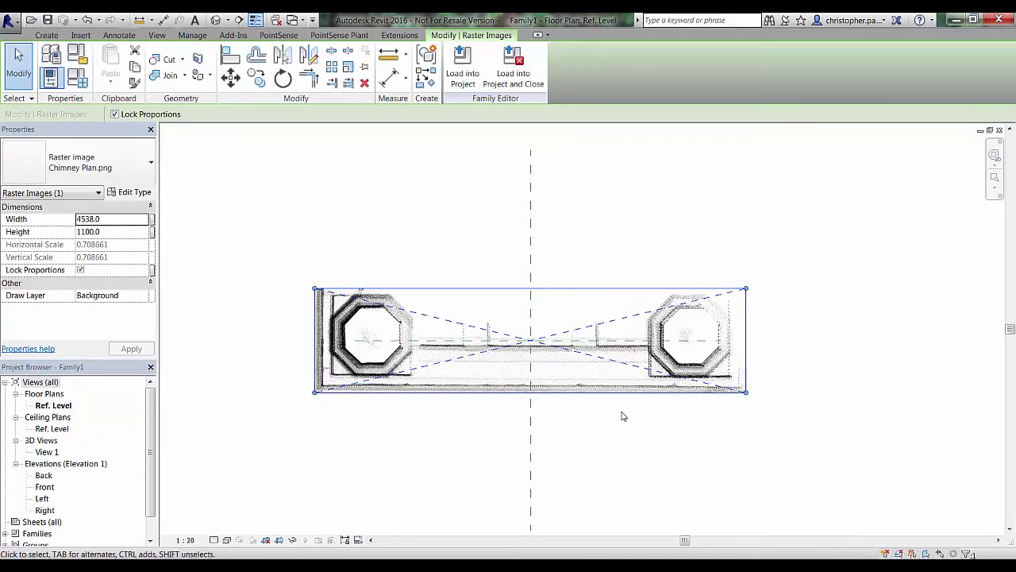
pyautogui.press('Escape')
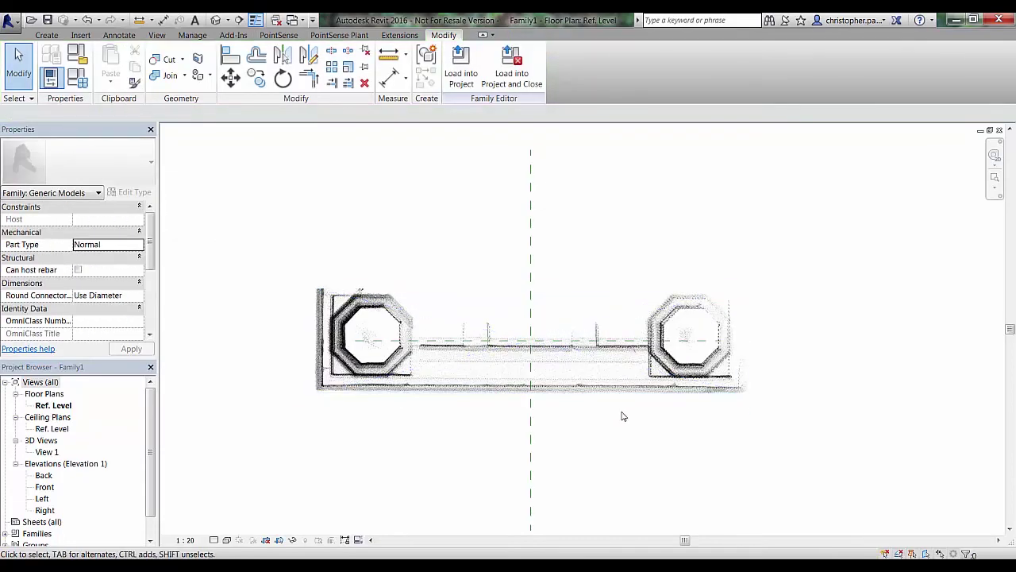
# - Insert the Chinmney Front ortho image into the Front elevation
pyautogui.doubleClick(45, 488)
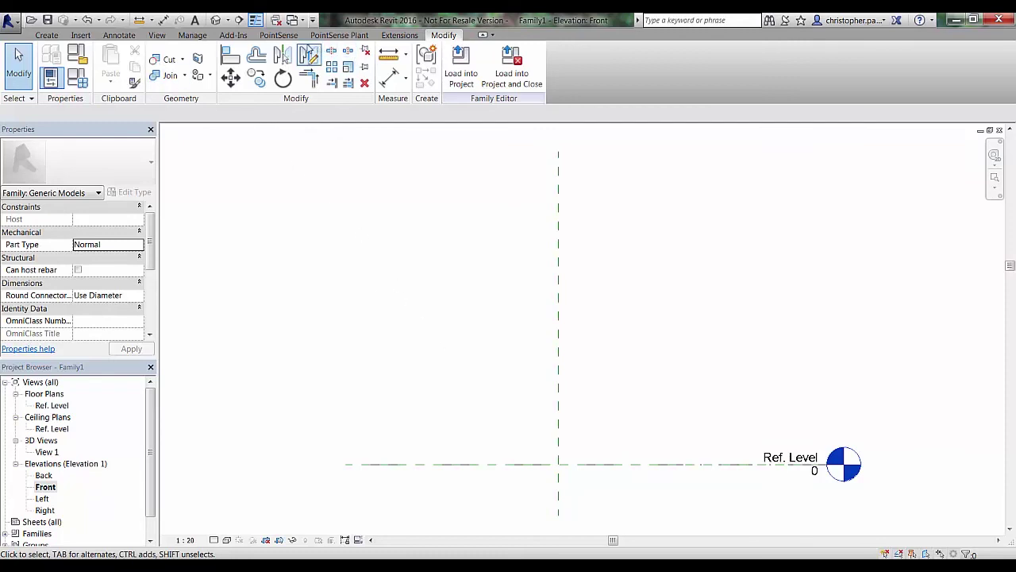
pyautogui.click(279, 35)
pyautogui.click(107, 68)
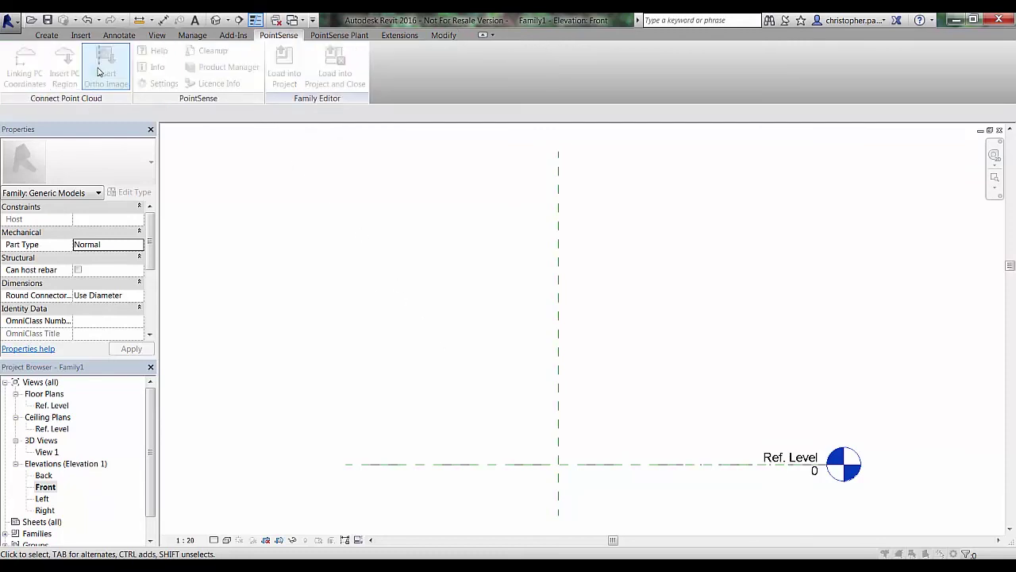
pyautogui.click(486, 299)
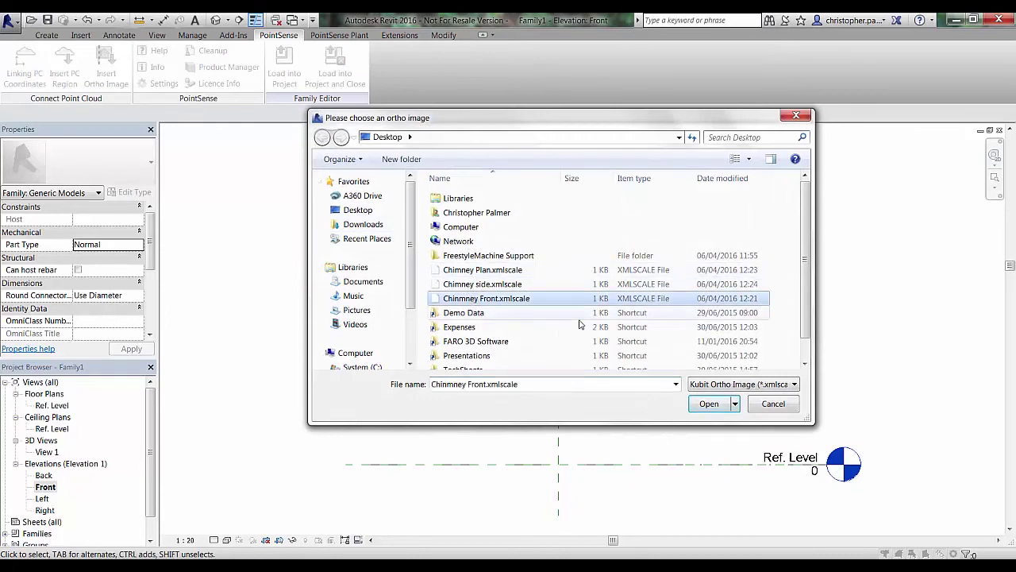
pyautogui.click(708, 404)
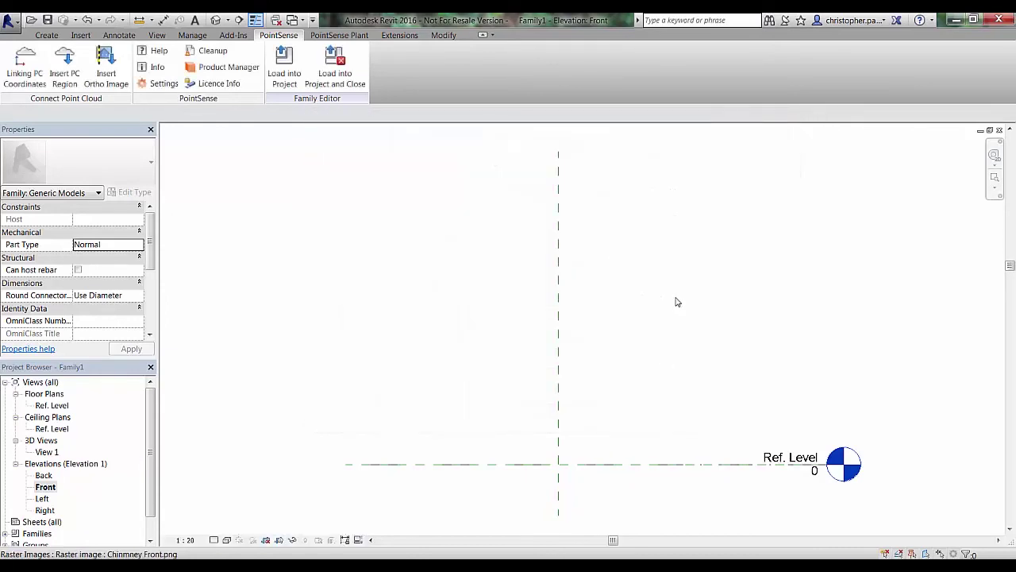
pyautogui.scroll(-4, 675, 304)
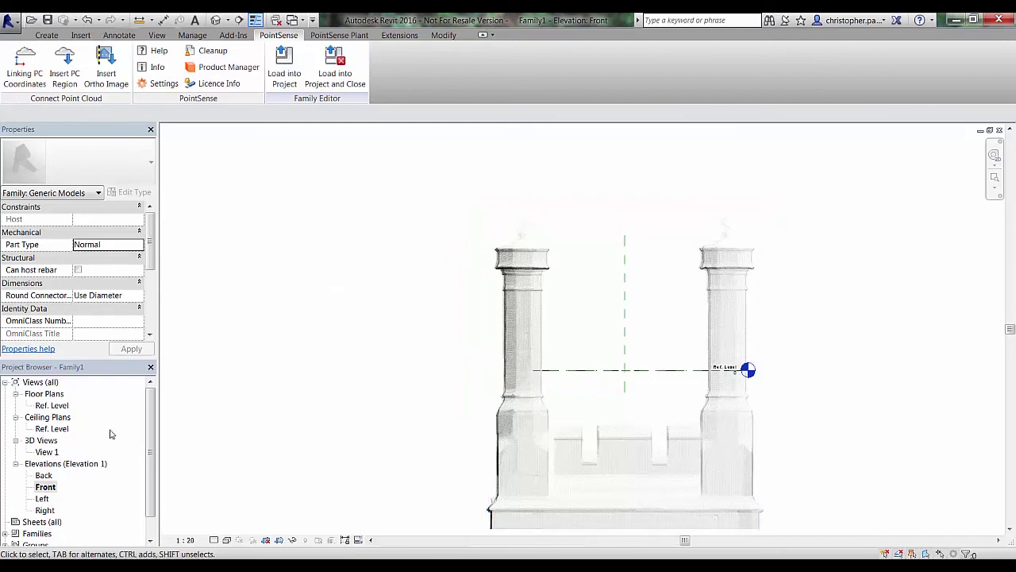
# - Insert the Chimney side ortho image into the Left elevation
pyautogui.doubleClick(42, 499)
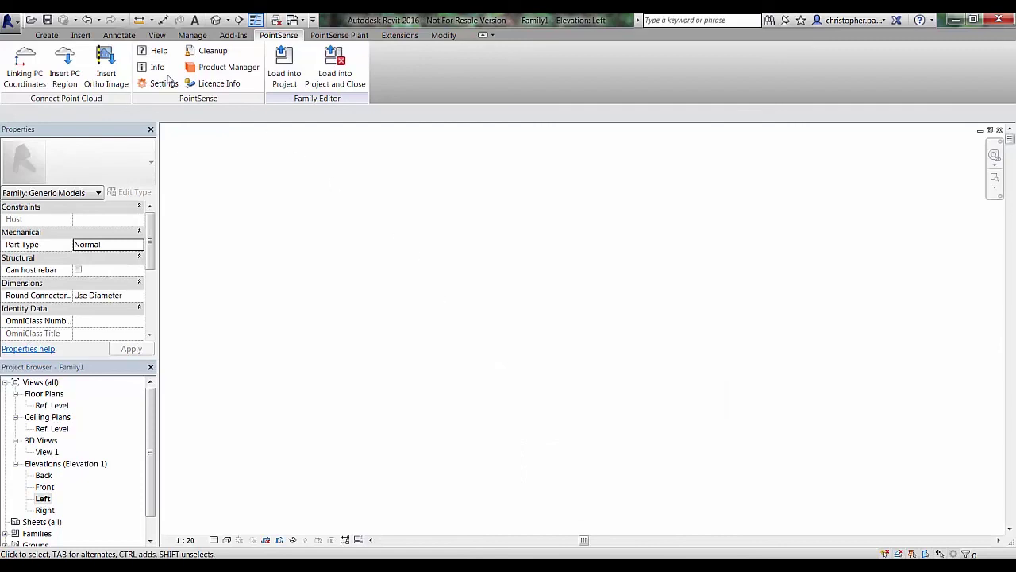
pyautogui.click(106, 63)
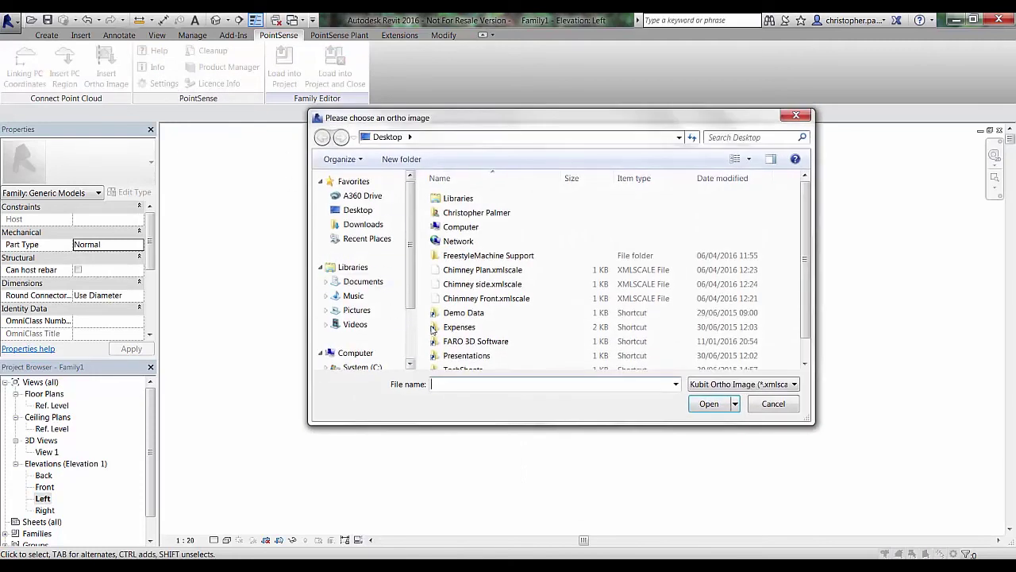
pyautogui.click(480, 283)
pyautogui.click(703, 403)
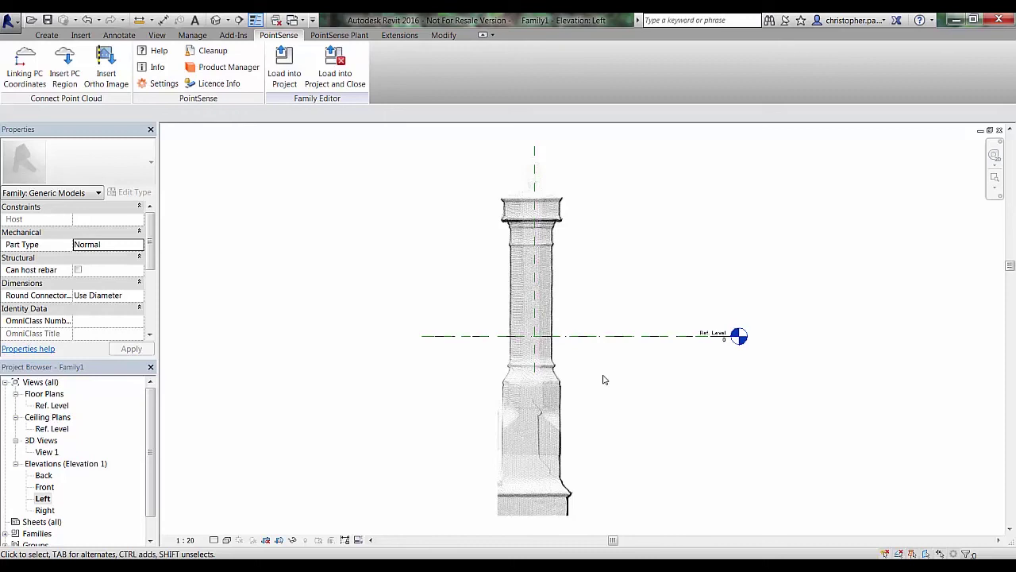
# - Move the side chimney image with MV so its bottom edge sits on Ref. Level
pyautogui.click(561, 440)
pyautogui.moveTo(644, 420); pyautogui.dragTo(622, 339, button='middle')
pyautogui.press('m')
pyautogui.press('v')
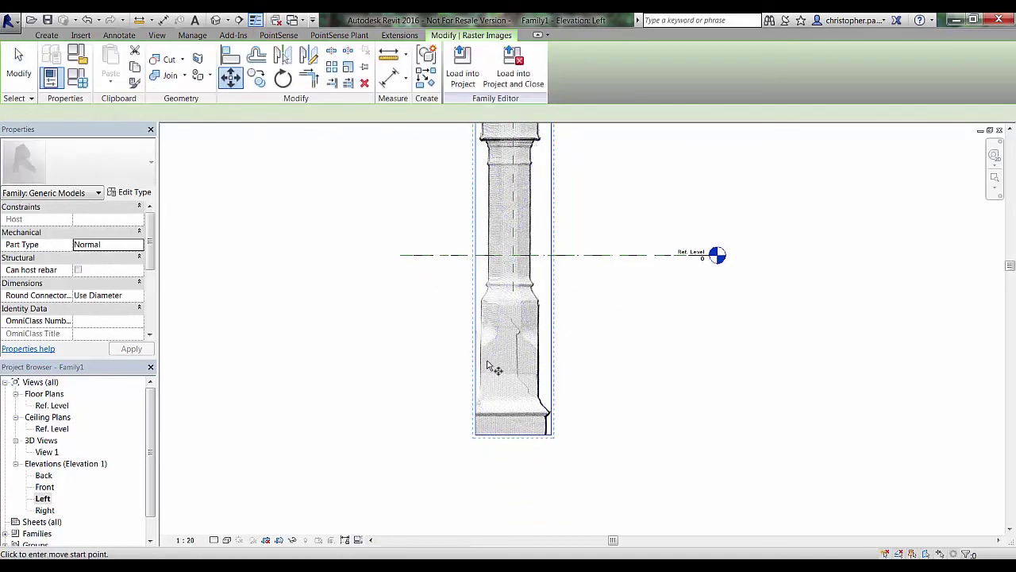
pyautogui.scroll(3, 516, 441)
pyautogui.click(487, 442)
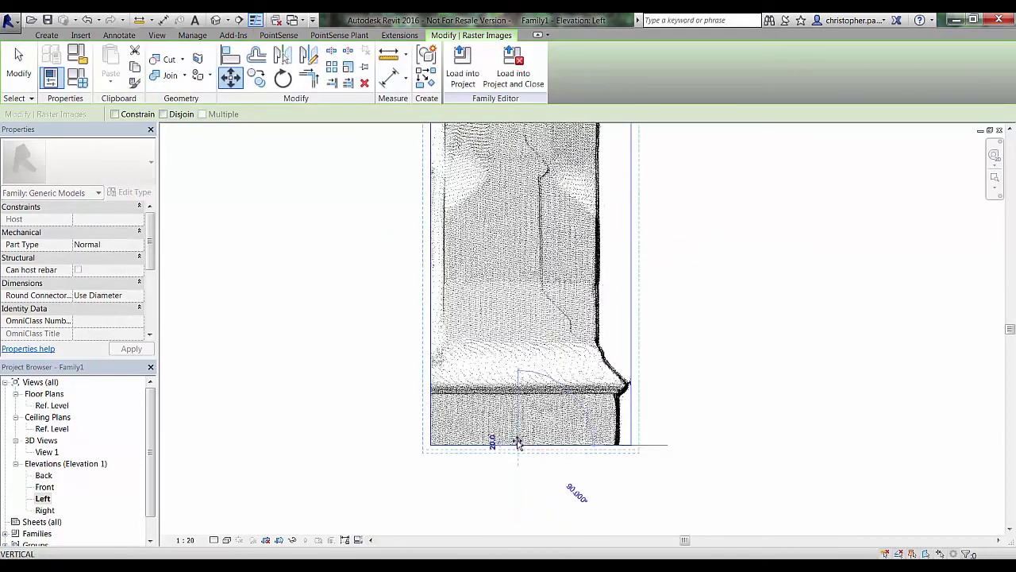
pyautogui.scroll(-2, 531, 437)
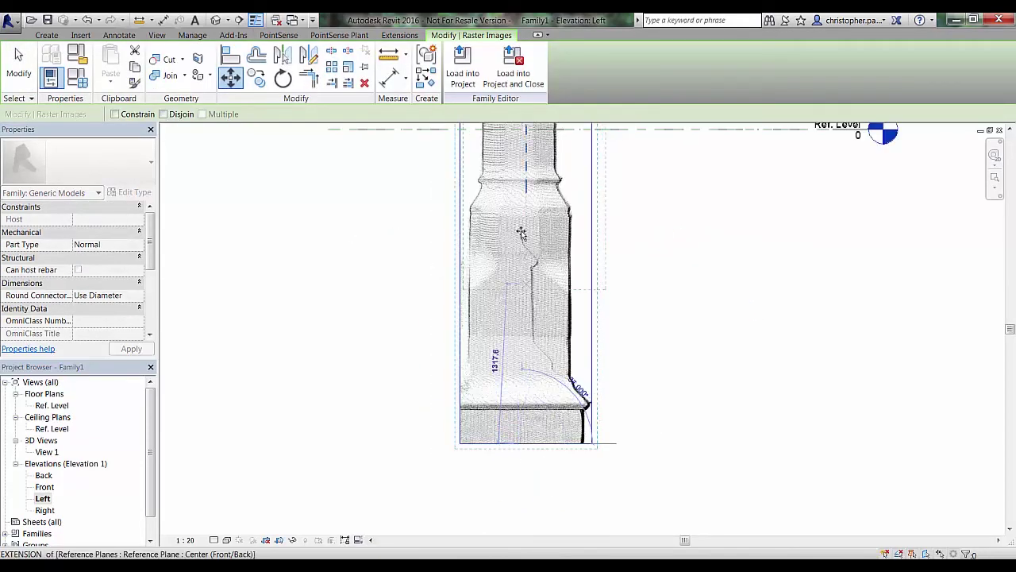
pyautogui.click(526, 131)
pyautogui.click(618, 216)
pyautogui.scroll(-2, 626, 204)
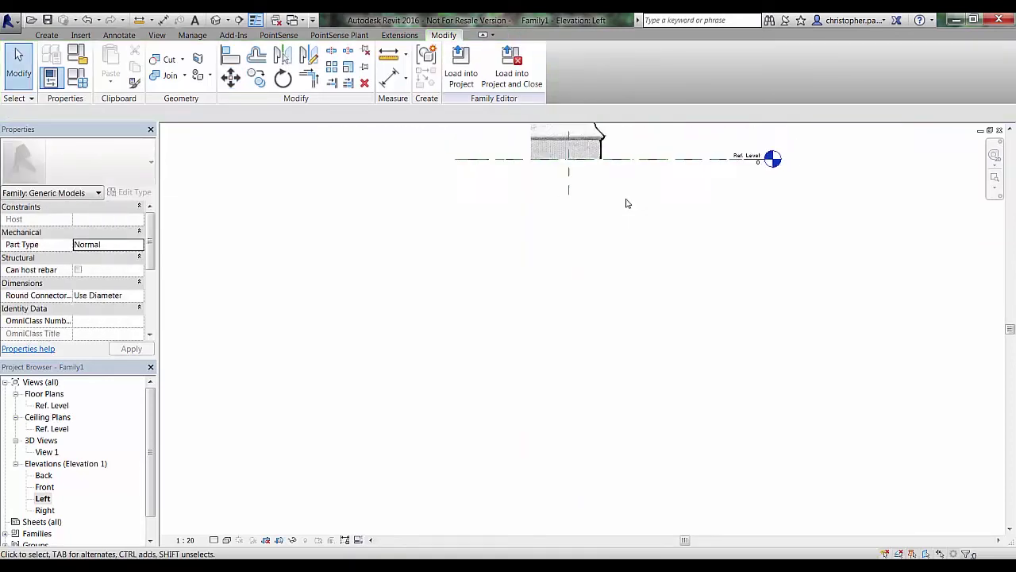
pyautogui.moveTo(625, 203); pyautogui.dragTo(578, 531, button='middle')
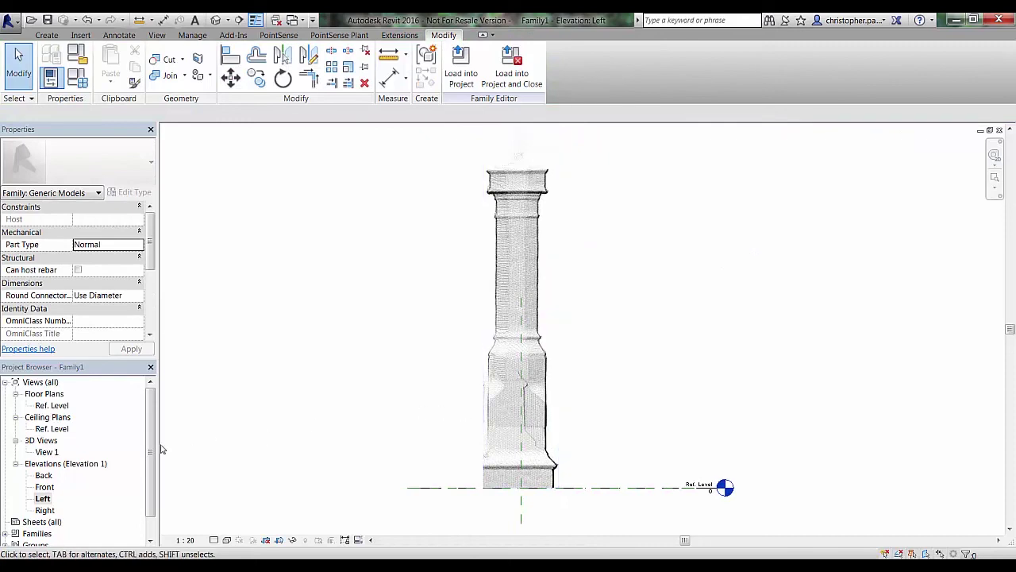
# - In the Front elevation, move the front chimney image so its base sits on Ref. Level
pyautogui.doubleClick(44, 488)
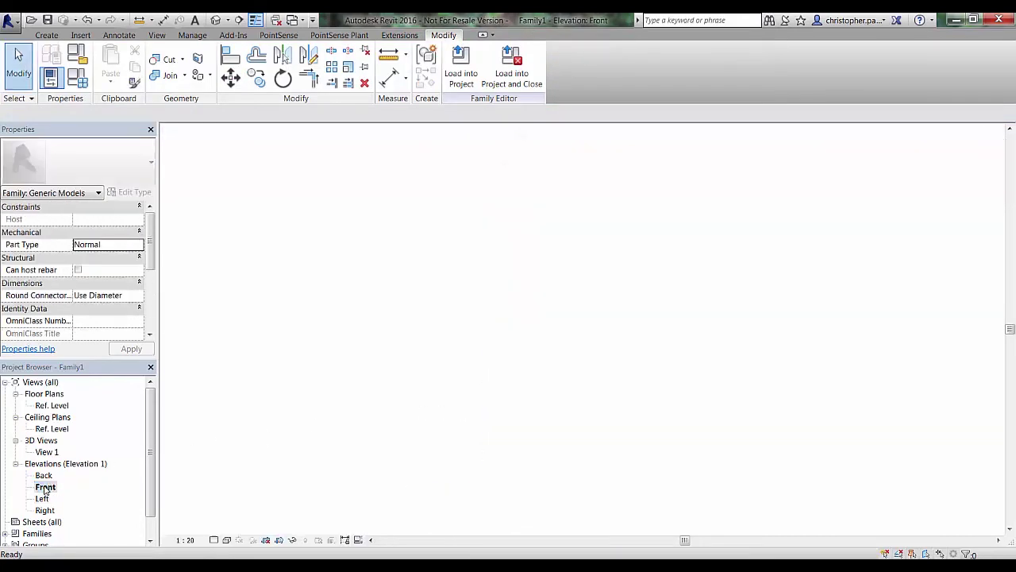
pyautogui.scroll(-2, 692, 370)
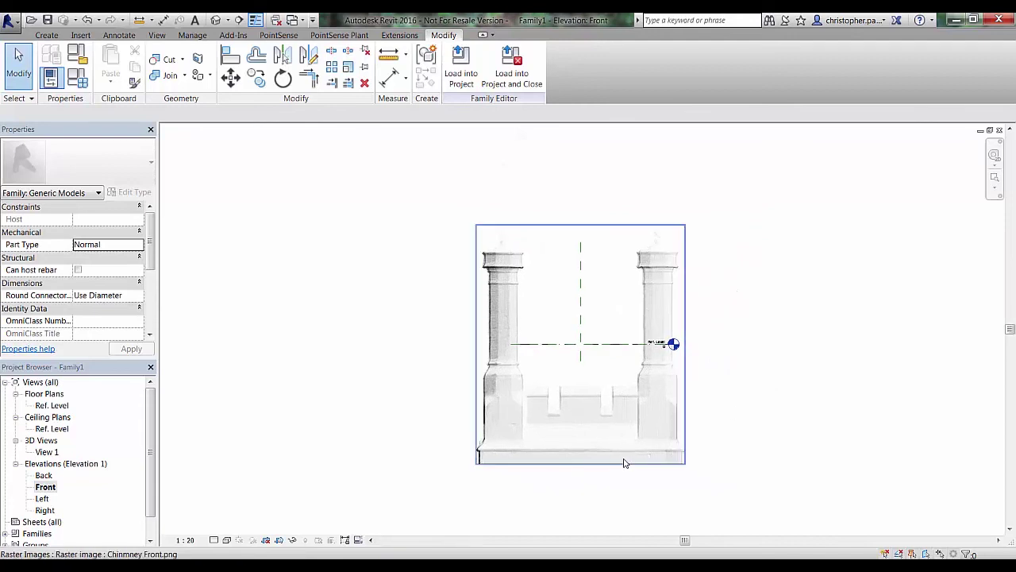
pyautogui.click(624, 462)
pyautogui.scroll(3, 624, 462)
pyautogui.press('m')
pyautogui.press('v')
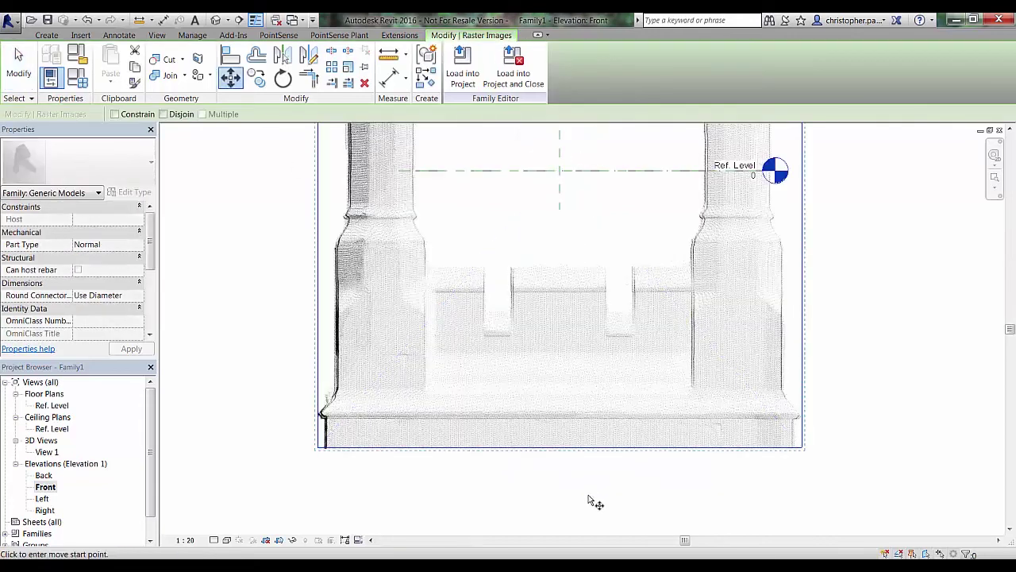
pyautogui.click(588, 450)
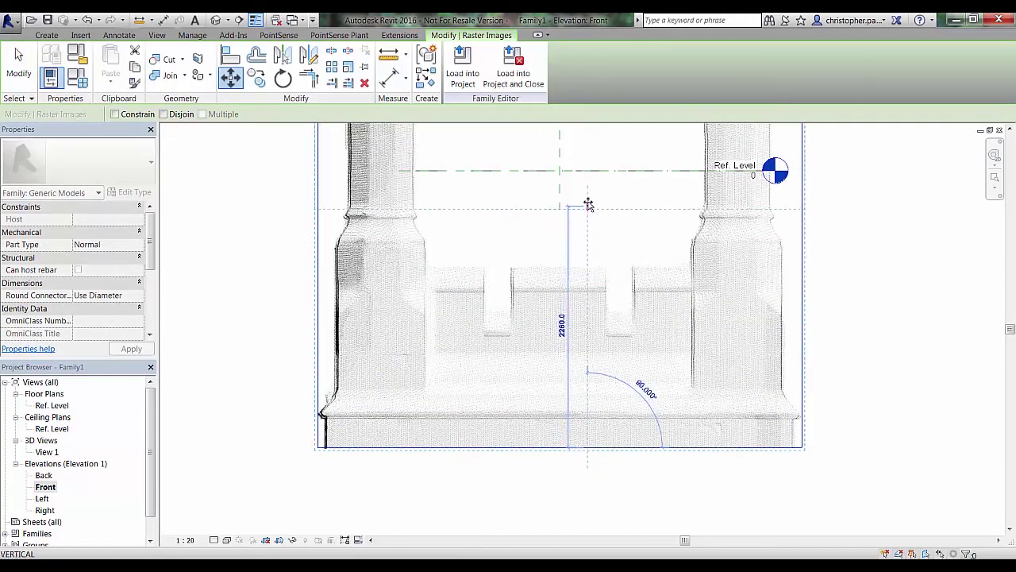
pyautogui.click(588, 170)
pyautogui.click(597, 251)
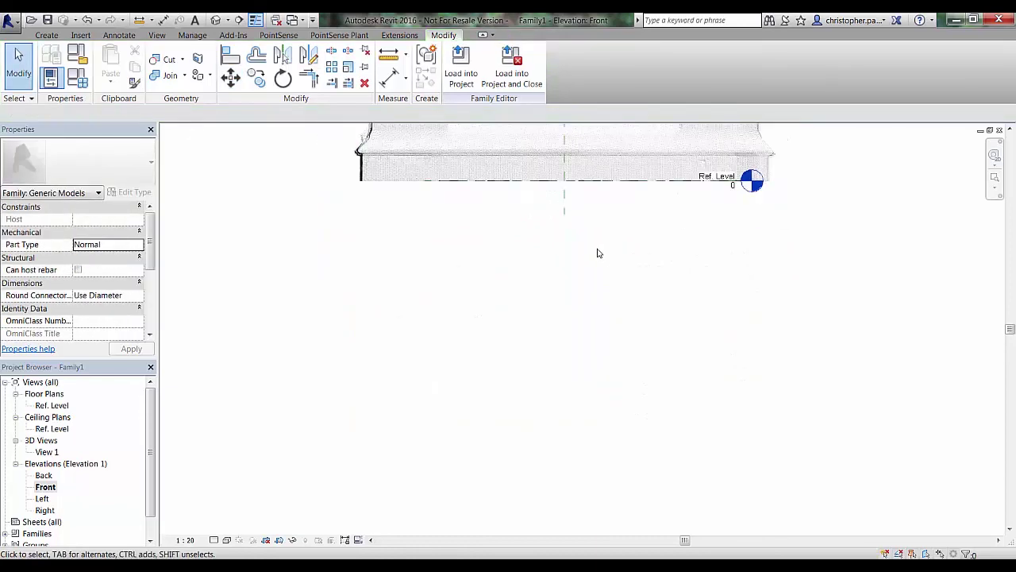
pyautogui.scroll(-3, 614, 326)
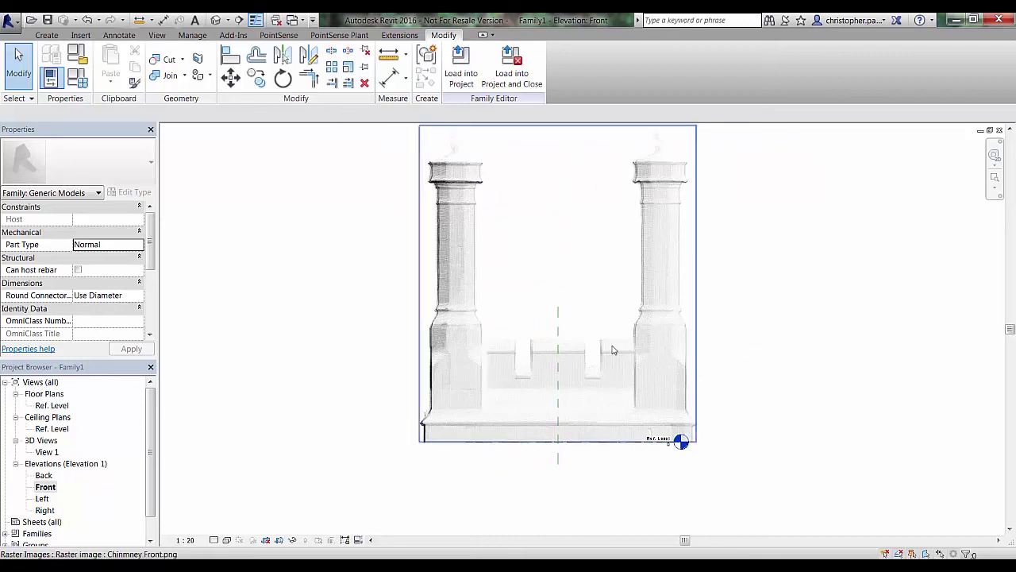
# - Draw reference planes at the chimney base and along the left chimney edge
pyautogui.press('r')
pyautogui.press('p')
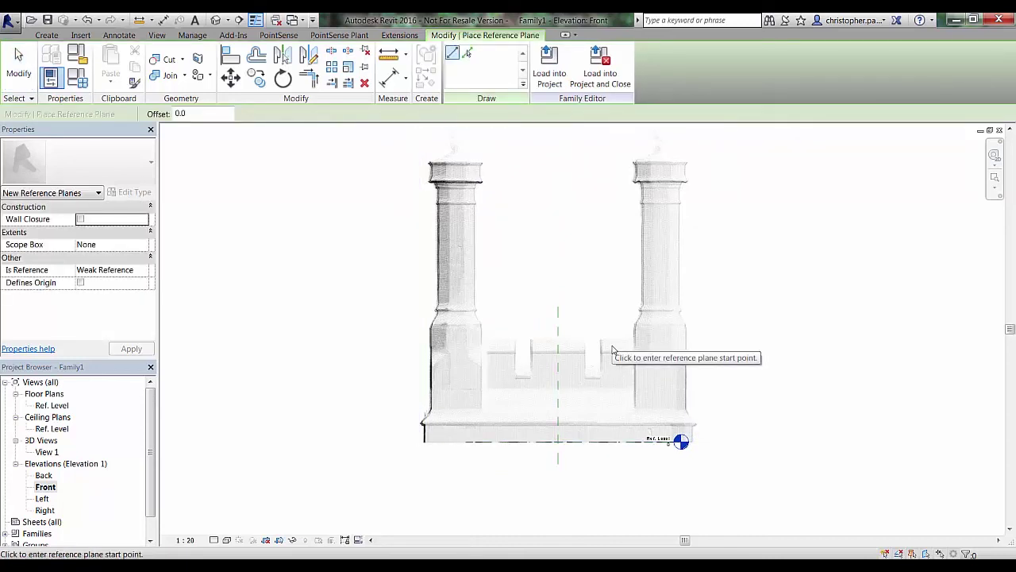
pyautogui.click(573, 429)
pyautogui.scroll(5, 421, 438)
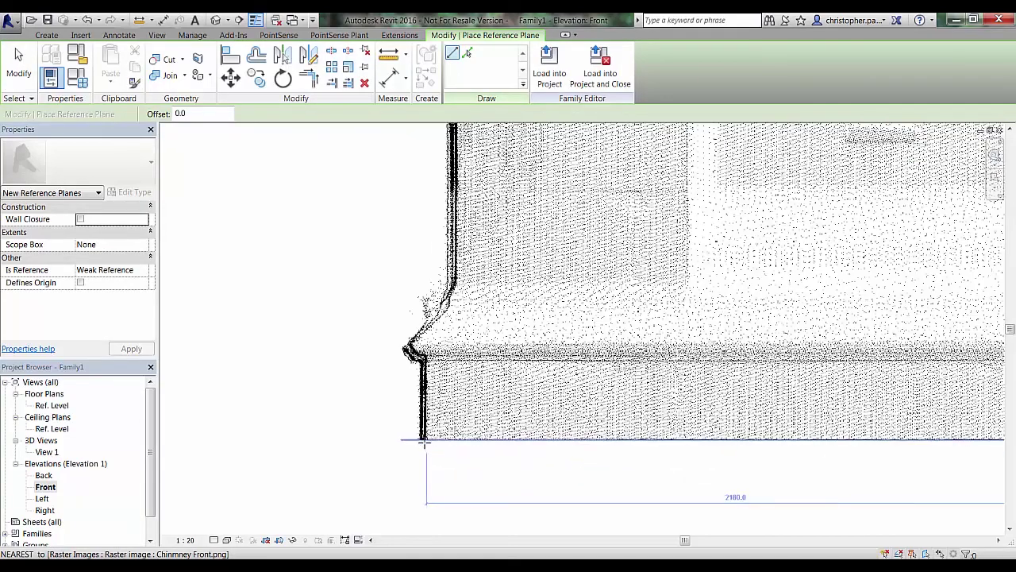
pyautogui.click(423, 443)
pyautogui.scroll(-5, 423, 443)
pyautogui.scroll(3, 535, 325)
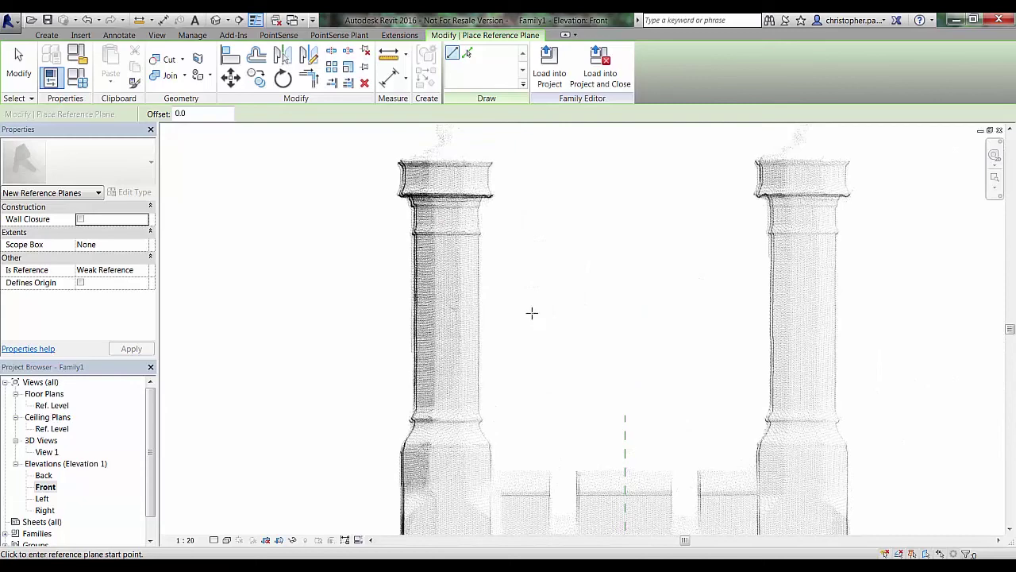
pyautogui.scroll(-4, 488, 461)
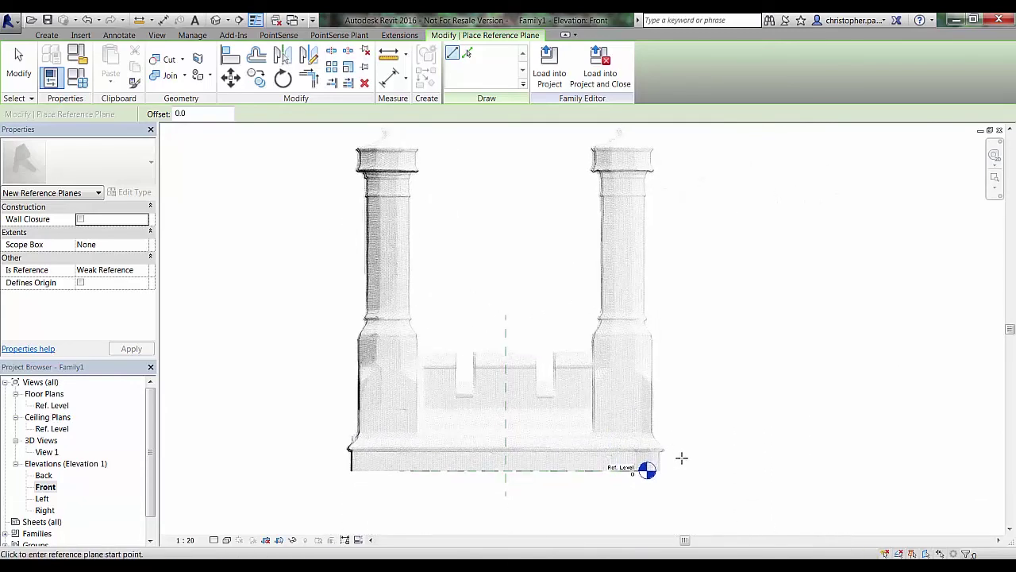
pyautogui.scroll(4, 355, 471)
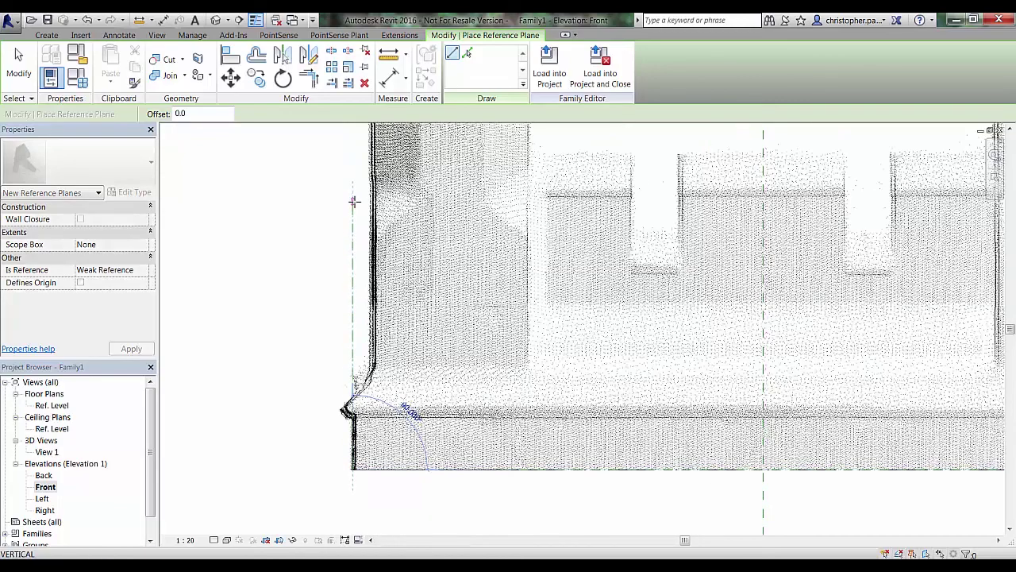
pyautogui.scroll(-4, 351, 224)
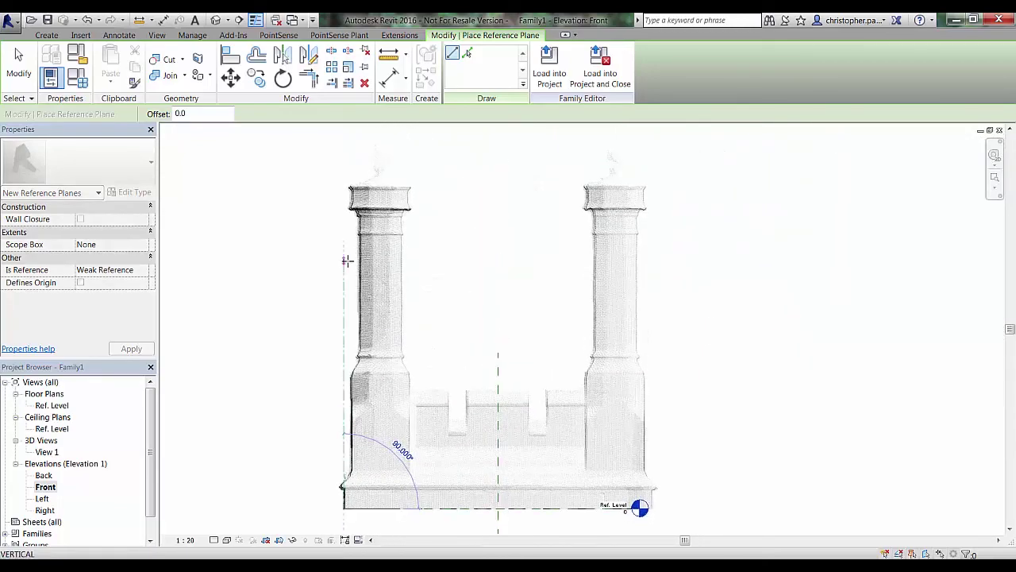
pyautogui.click(347, 263)
pyautogui.press('Escape')
pyautogui.press('Escape')
pyautogui.click(345, 283)
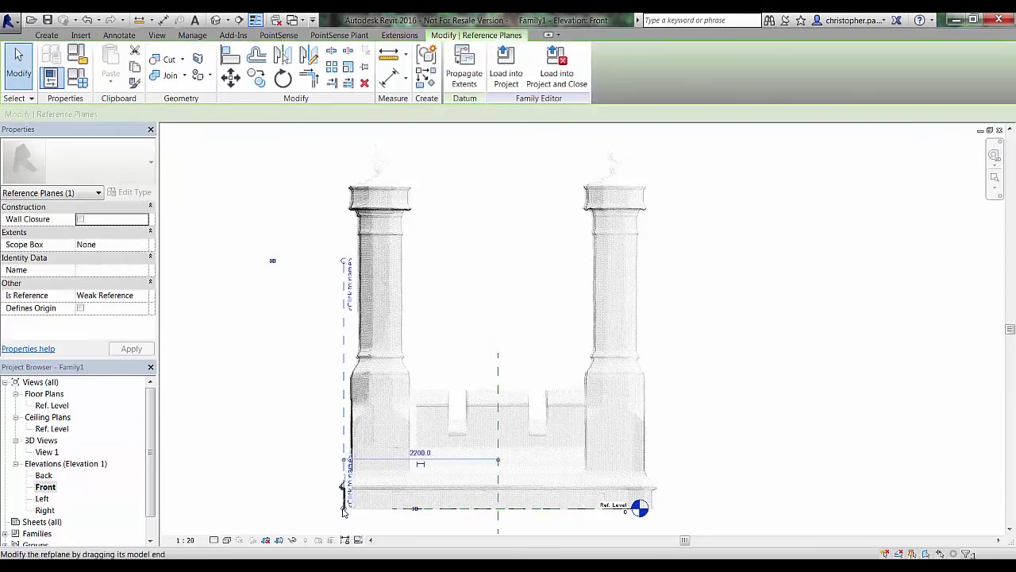
pyautogui.moveTo(341, 539); pyautogui.dragTo(352, 447, button='middle')
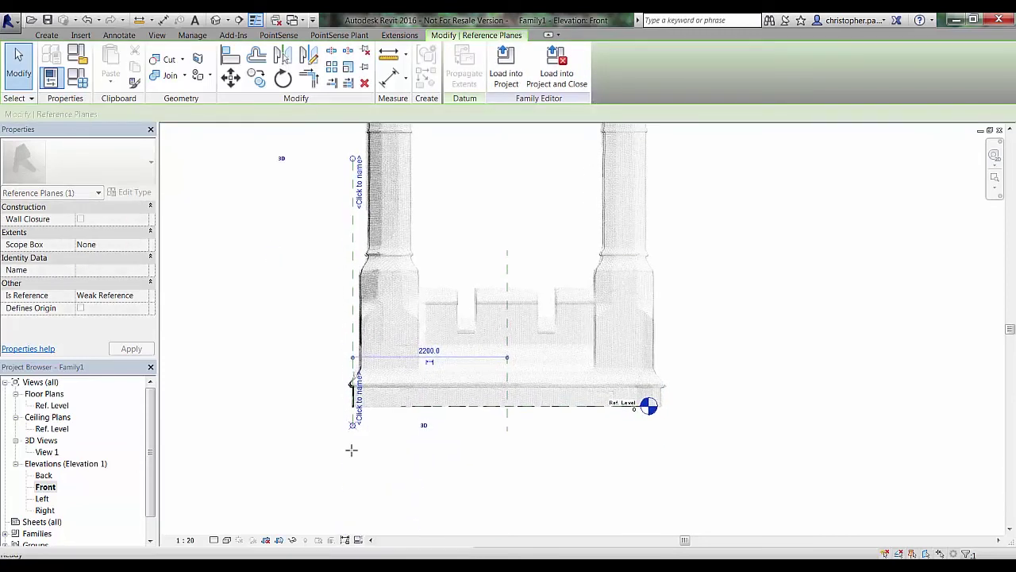
pyautogui.click(511, 441)
# - Draw a vertical reference plane on the image's right edge, 2200.0 from the centre plane
pyautogui.press('r')
pyautogui.press('p')
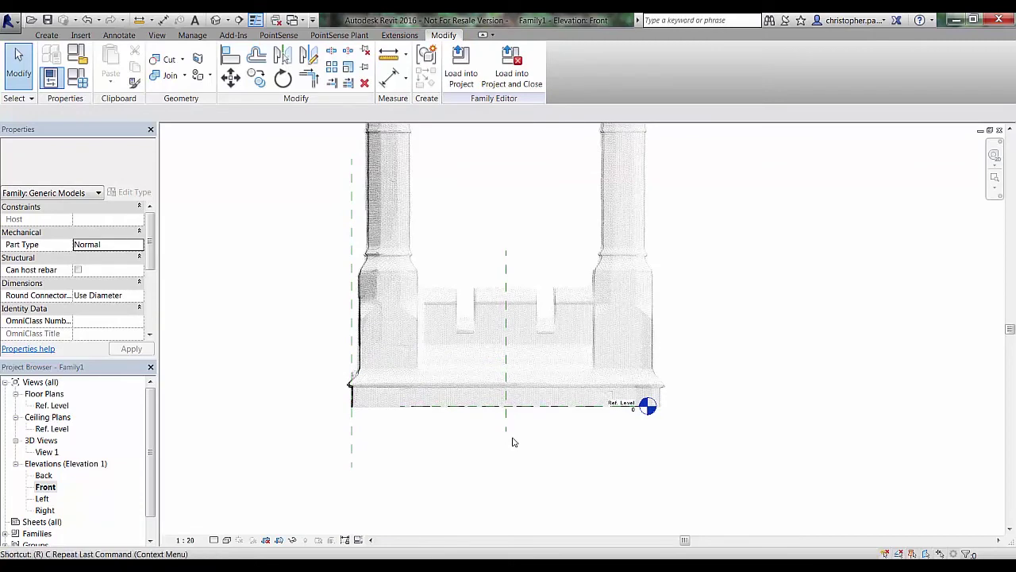
pyautogui.scroll(3, 693, 403)
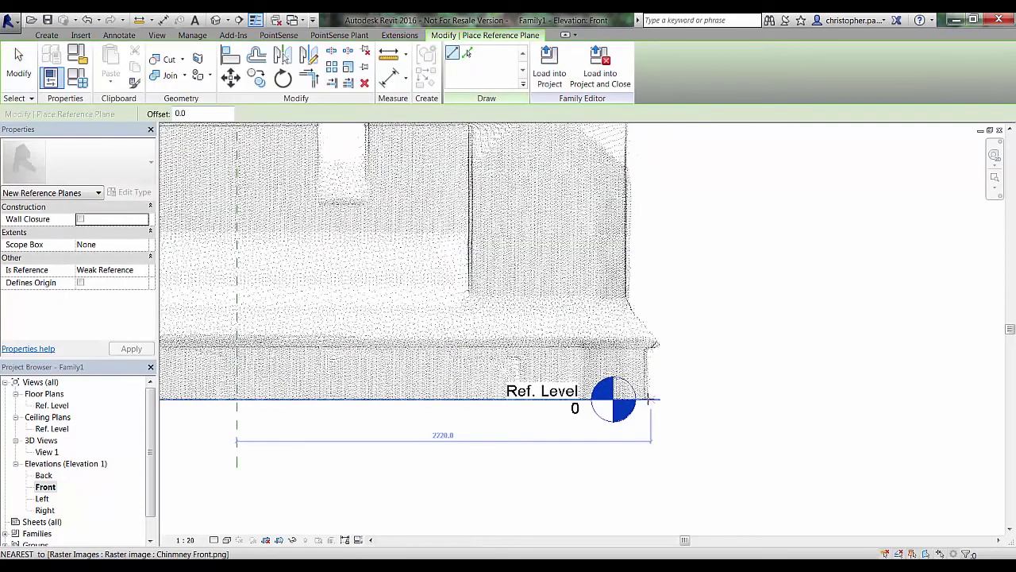
pyautogui.click(647, 400)
pyautogui.click(649, 204)
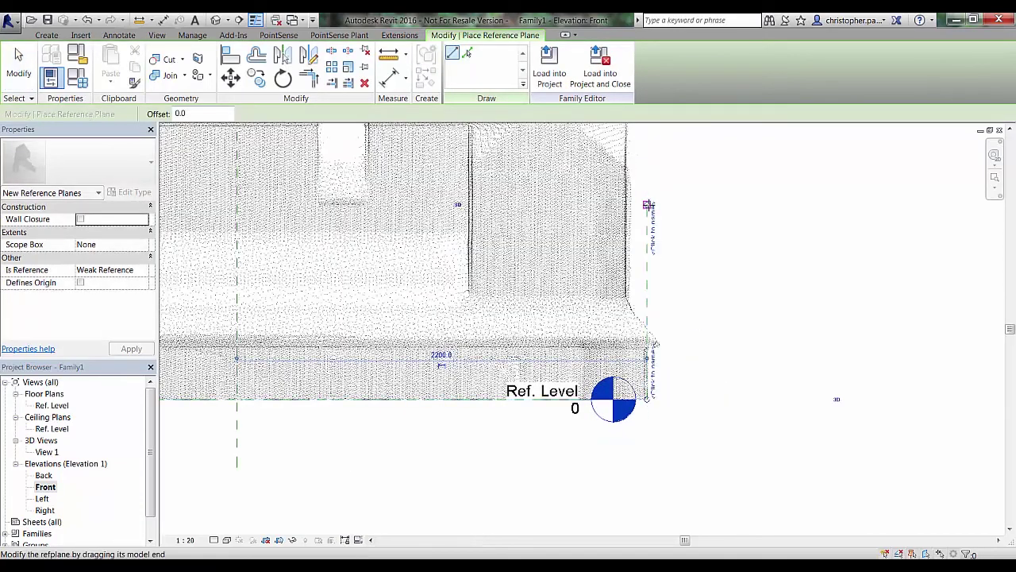
pyautogui.press('Escape')
pyautogui.press('Escape')
# - Extend the right reference plane above the stack tops and below the chimney base
pyautogui.click(656, 308)
pyautogui.scroll(-3, 657, 308)
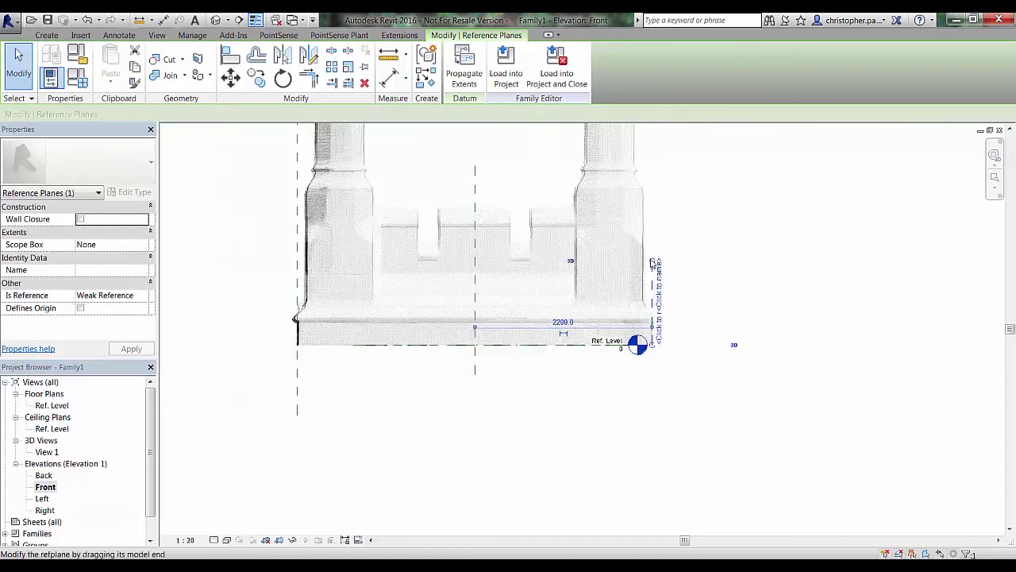
pyautogui.moveTo(652, 259); pyautogui.dragTo(649, 163)
pyautogui.press('Escape')
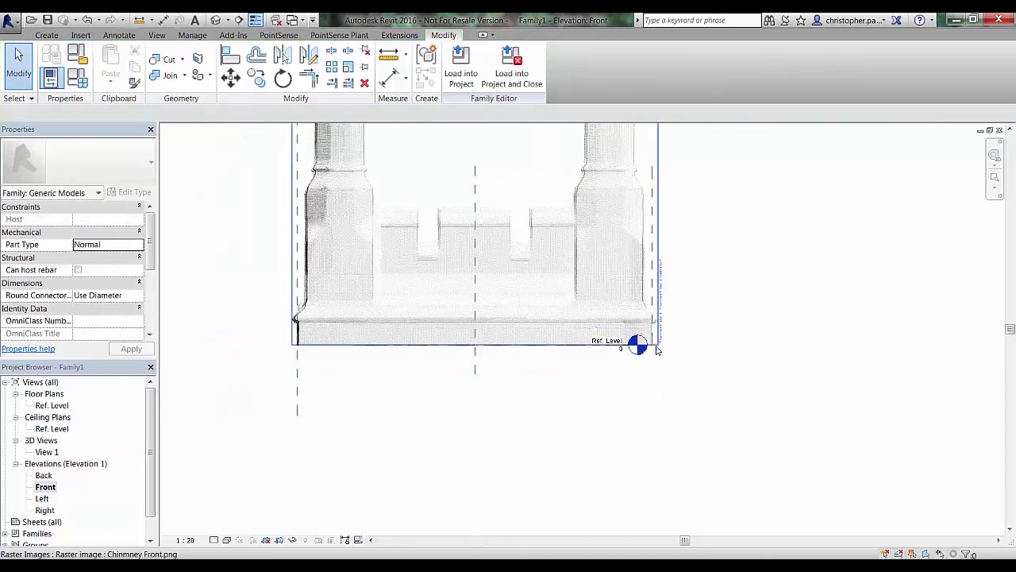
pyautogui.click(653, 337)
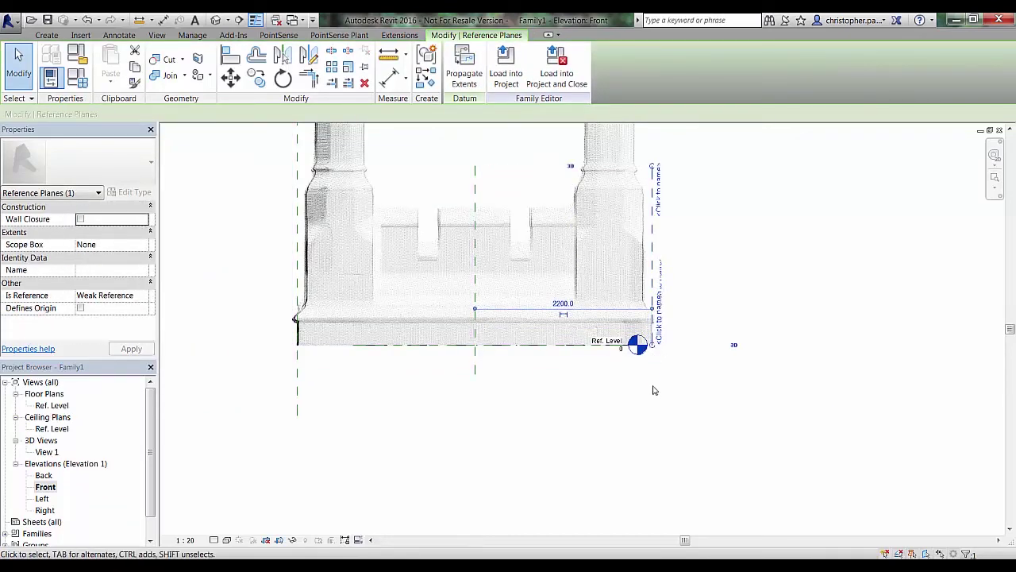
pyautogui.press('Escape')
pyautogui.click(652, 346)
pyautogui.moveTo(652, 346); pyautogui.dragTo(651, 412)
pyautogui.press('Escape')
pyautogui.scroll(-2, 664, 445)
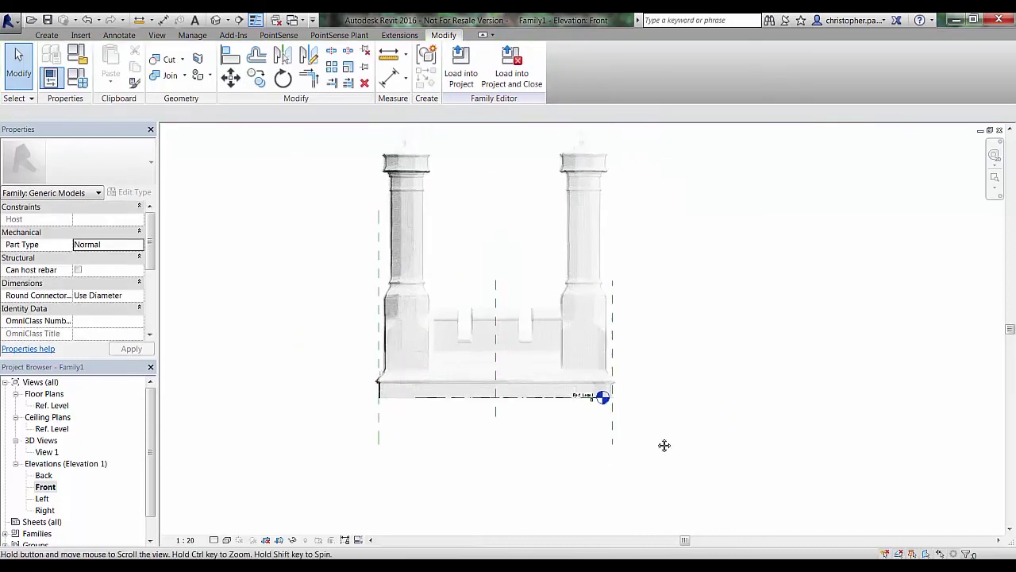
pyautogui.click(601, 371)
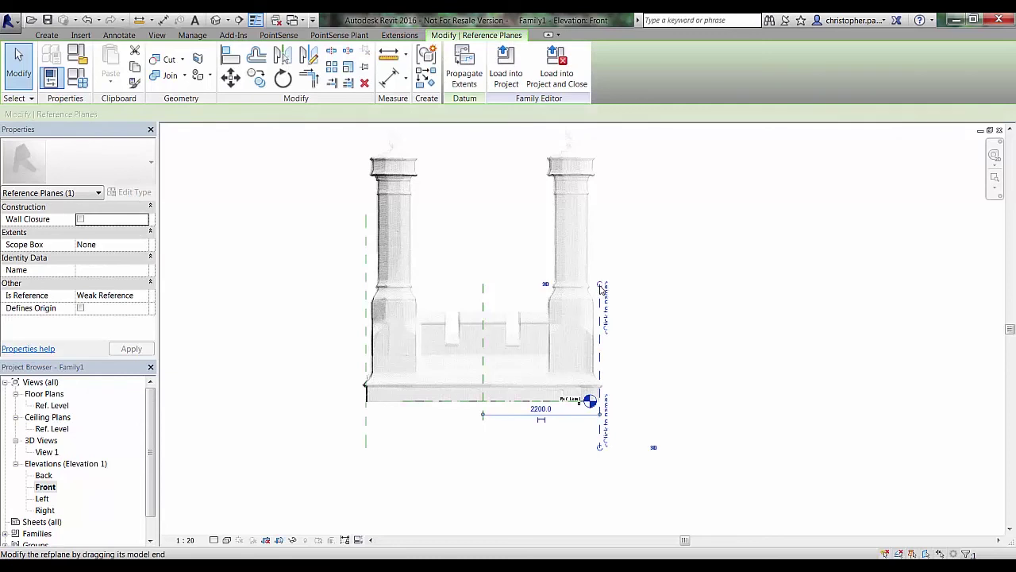
pyautogui.moveTo(600, 285); pyautogui.dragTo(603, 213)
pyautogui.click(675, 241)
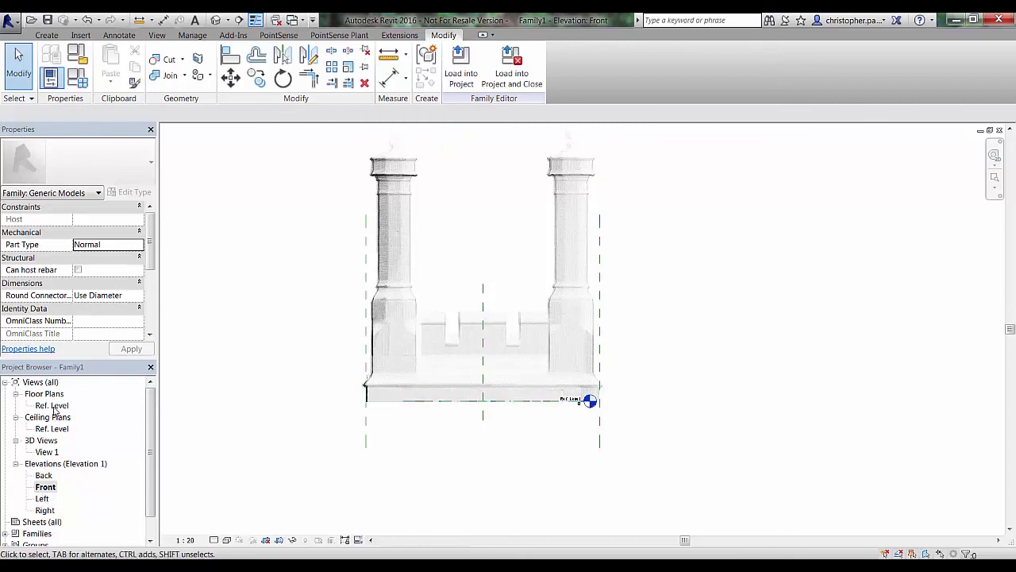
# - Open the Ref. Level floor plan and inspect the chimney plan image
pyautogui.doubleClick(51, 405)
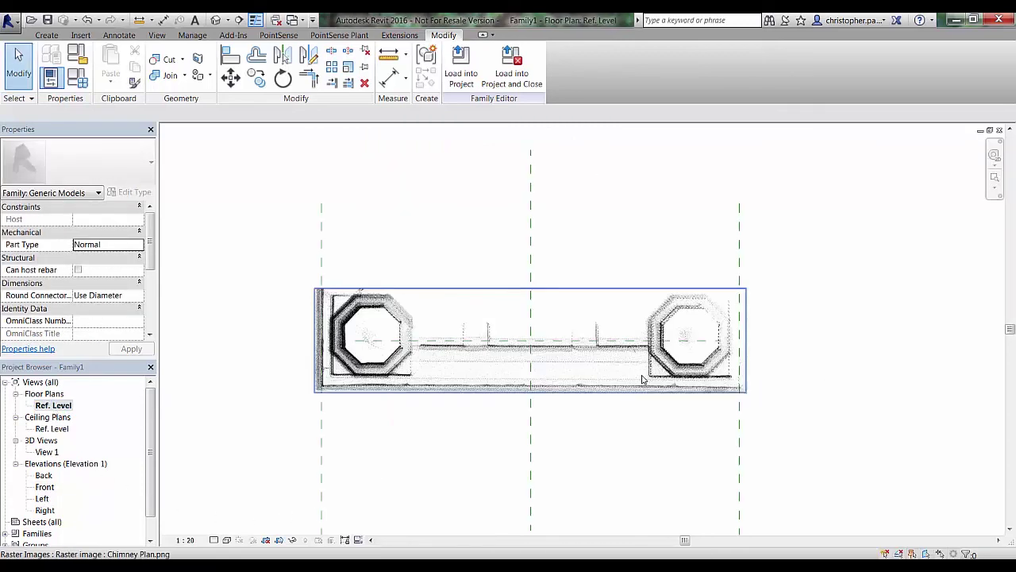
pyautogui.click(441, 404)
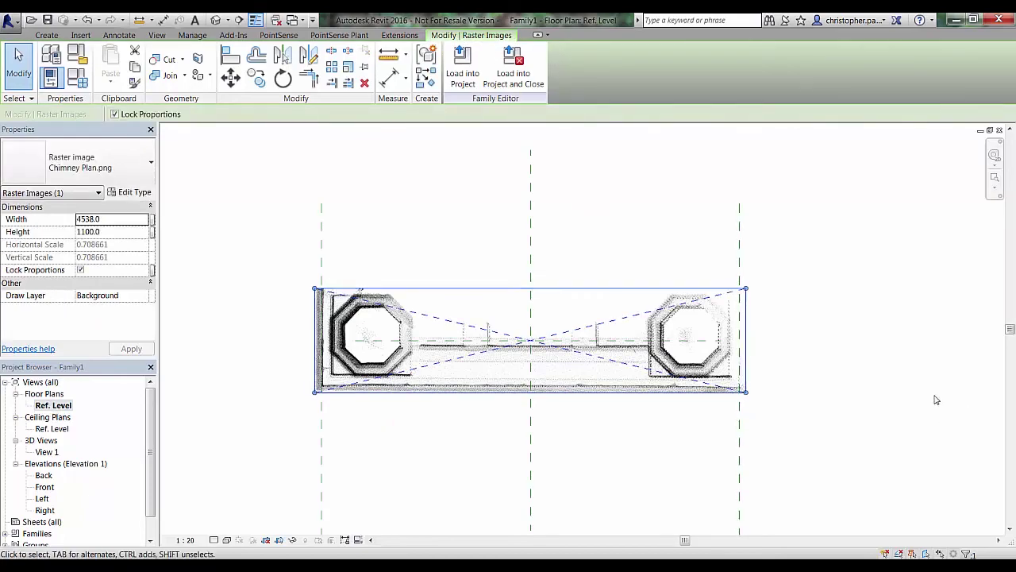
pyautogui.moveTo(929, 397); pyautogui.dragTo(798, 409, button='middle')
pyautogui.scroll(6, 617, 402)
pyautogui.scroll(-4, 617, 402)
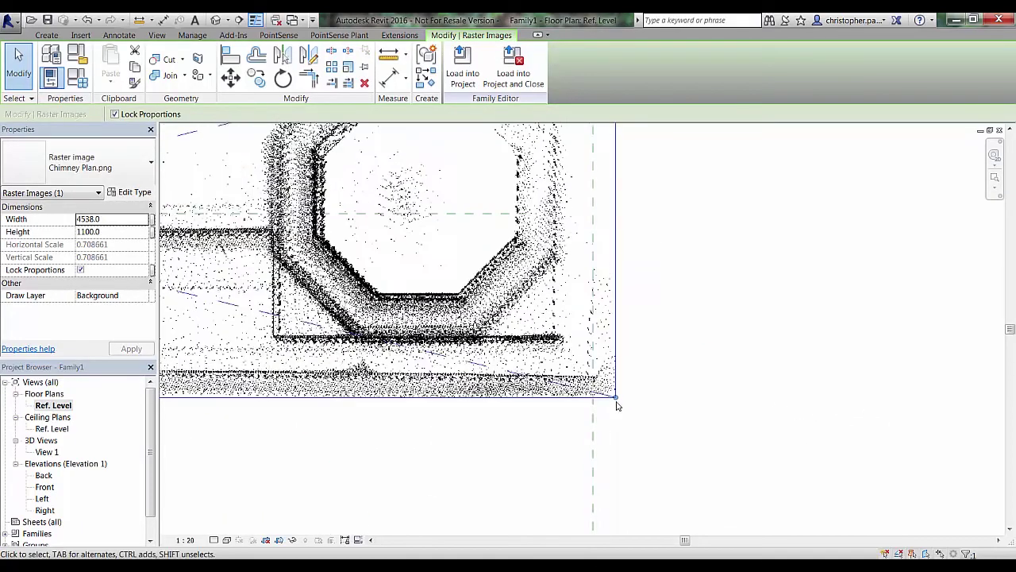
pyautogui.moveTo(569, 424); pyautogui.dragTo(748, 411, button='middle')
pyautogui.scroll(6, 485, 368)
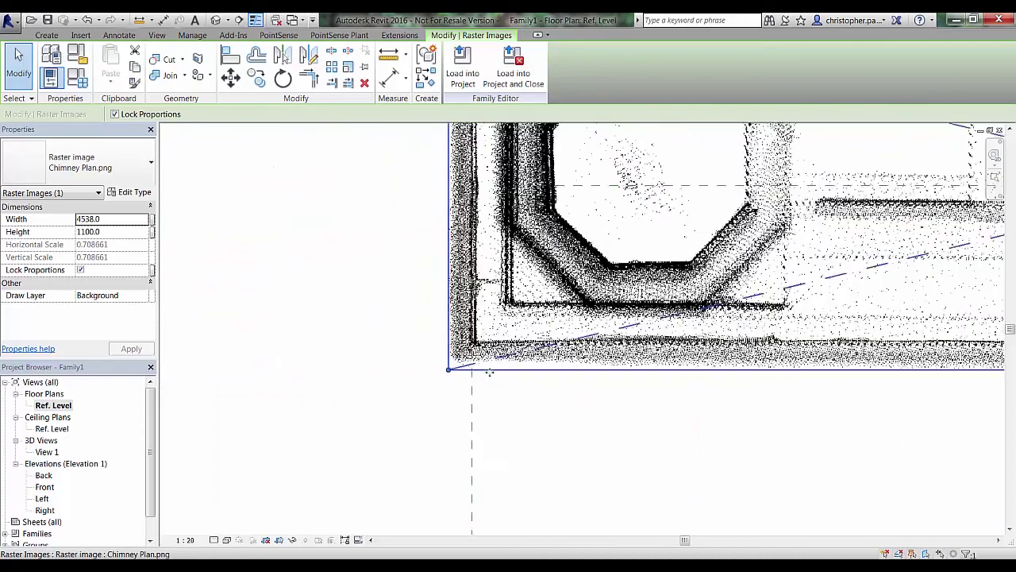
pyautogui.scroll(-8, 460, 194)
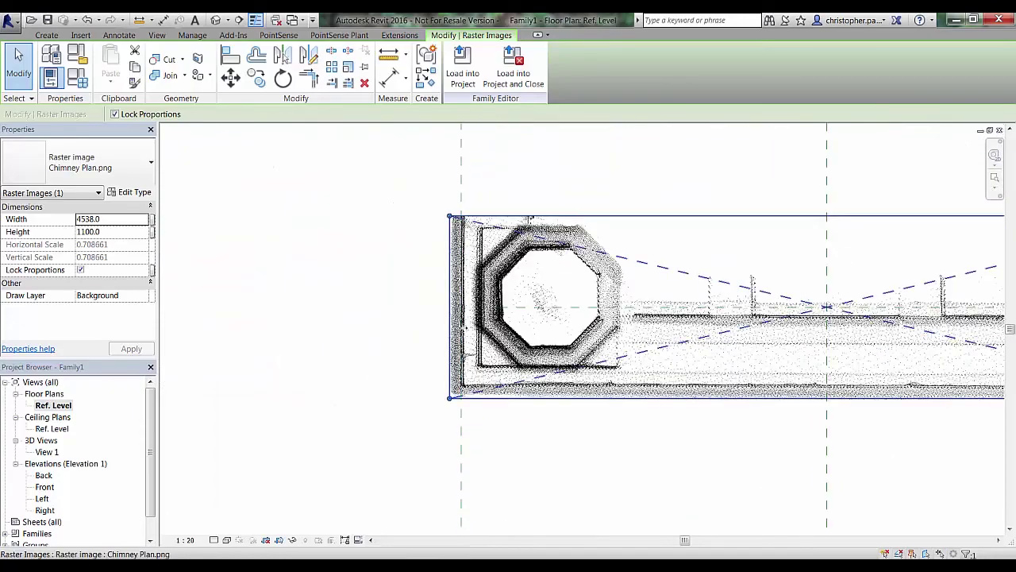
pyautogui.click(633, 165)
pyautogui.scroll(-2, 631, 171)
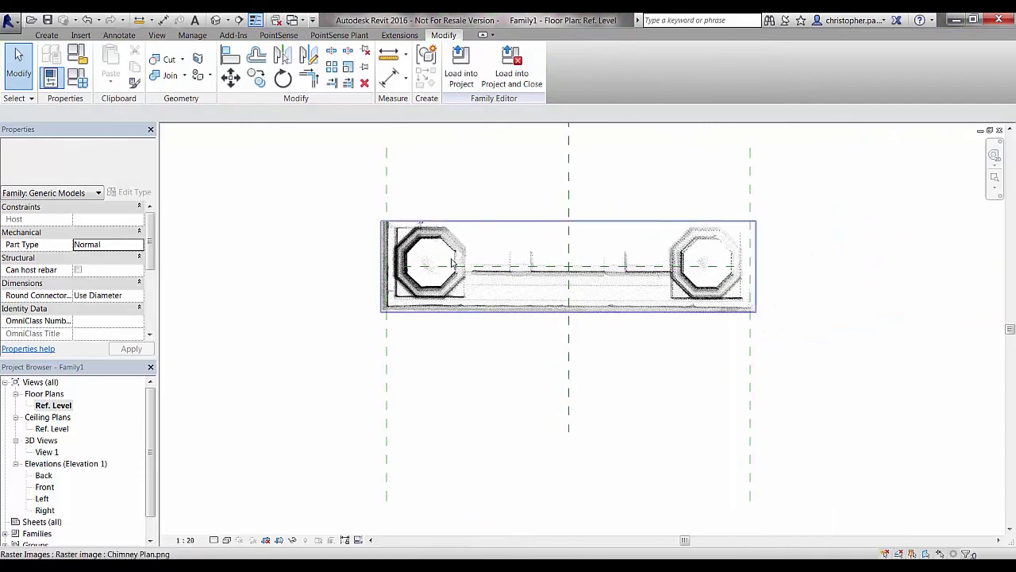
pyautogui.scroll(5, 442, 270)
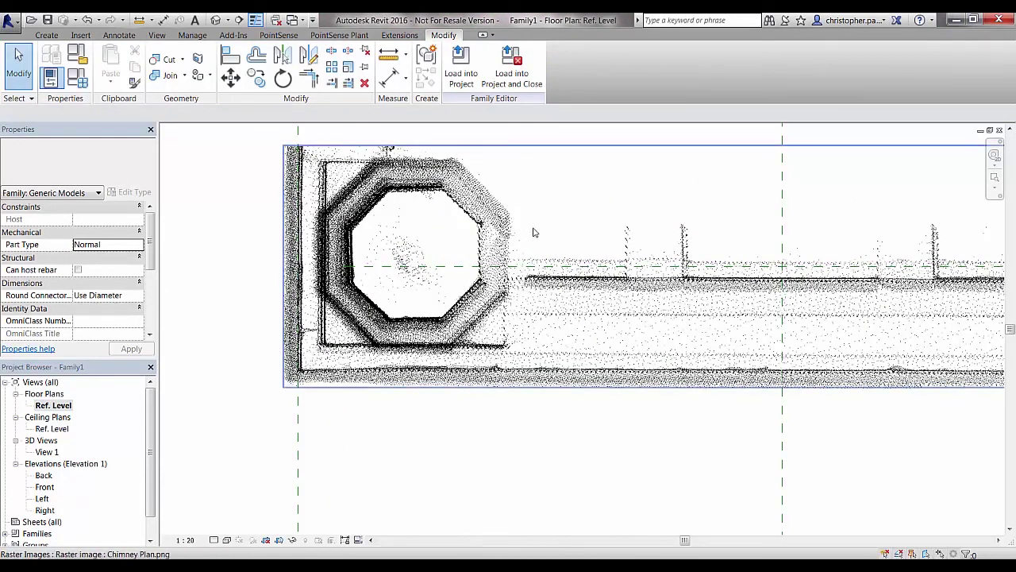
# - Draw a horizontal reference plane across the left octagonal chimney stack using RP
pyautogui.press('r')
pyautogui.press('p')
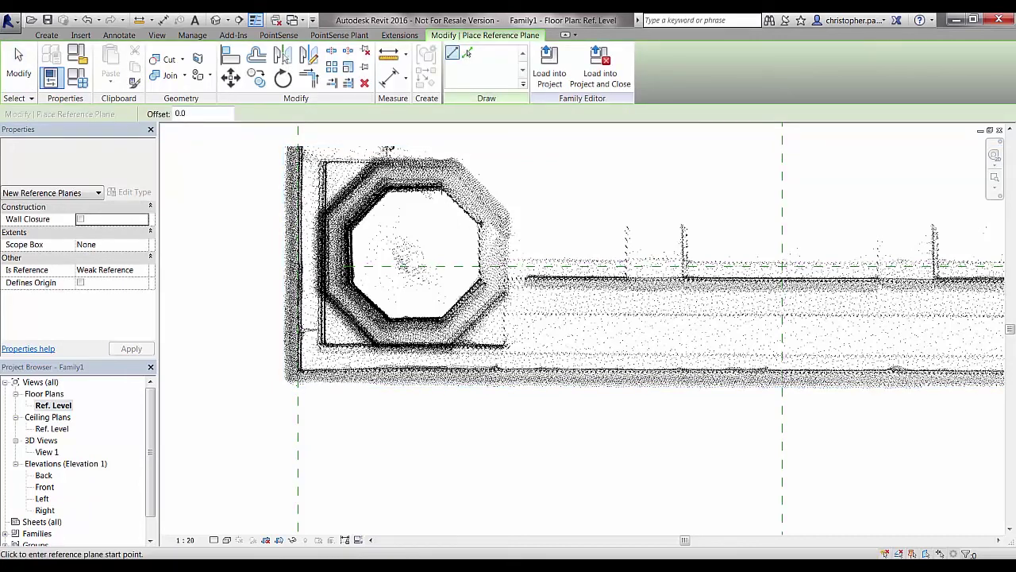
pyautogui.click(441, 183)
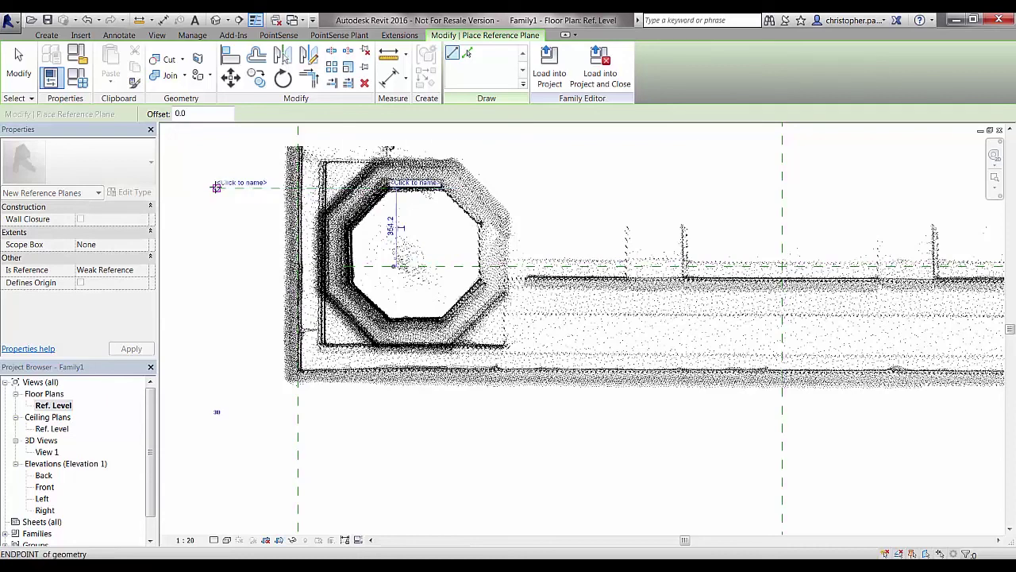
pyautogui.click(216, 187)
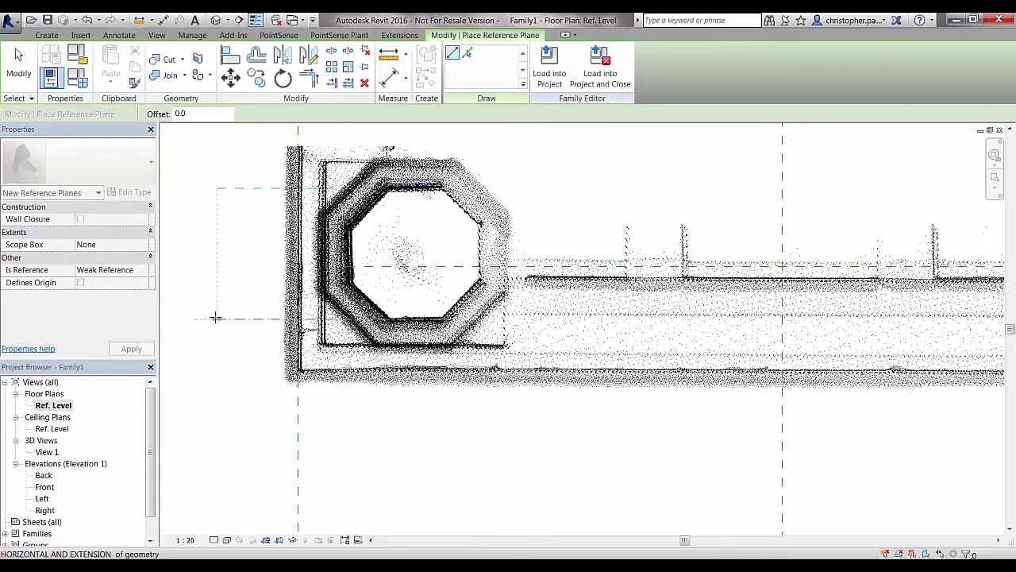
pyautogui.press('Escape')
pyautogui.press('Escape')
pyautogui.scroll(-5, 216, 318)
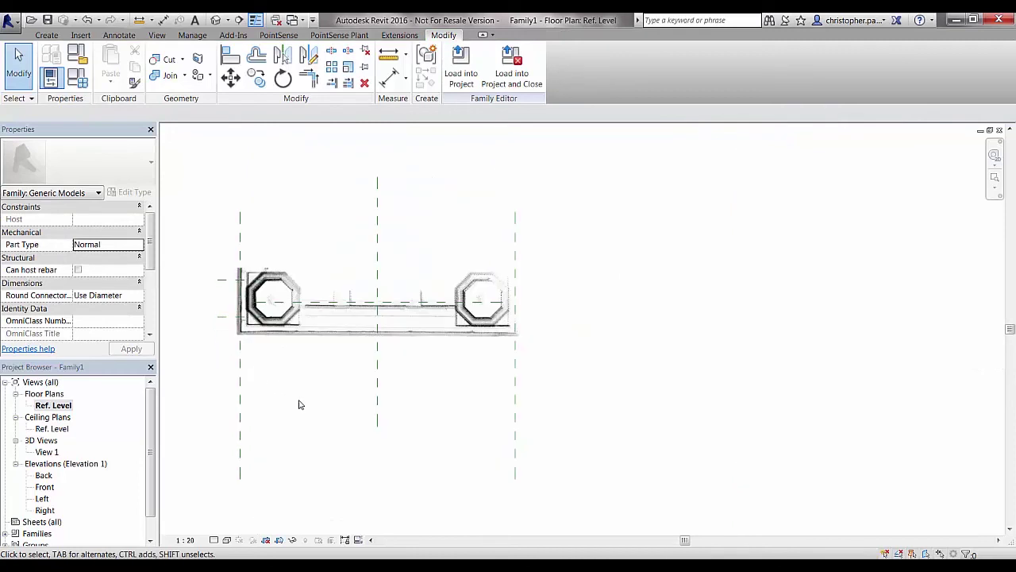
# - Open the Left elevation and check the reference planes on the chimney column
pyautogui.doubleClick(42, 498)
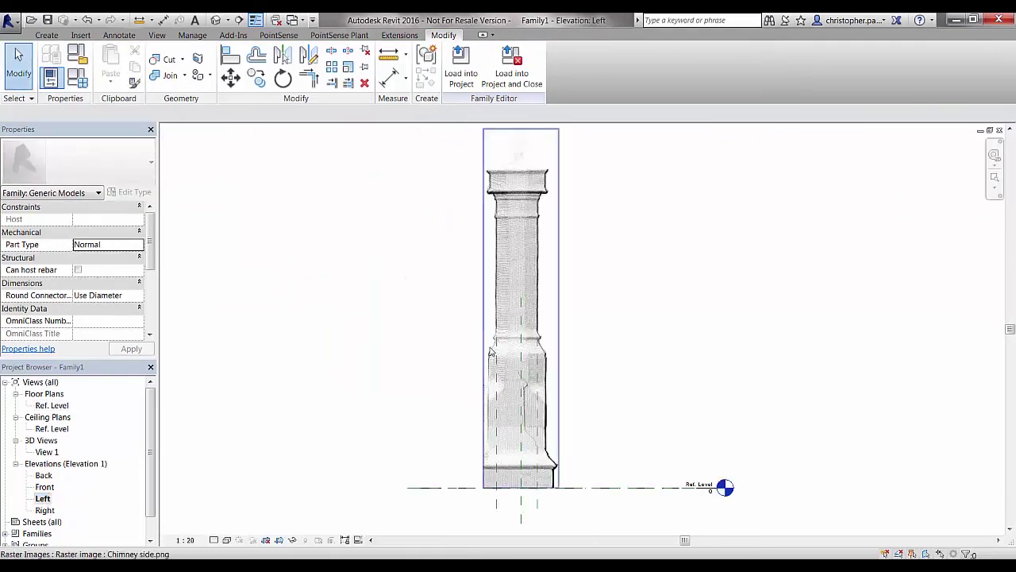
pyautogui.click(496, 320)
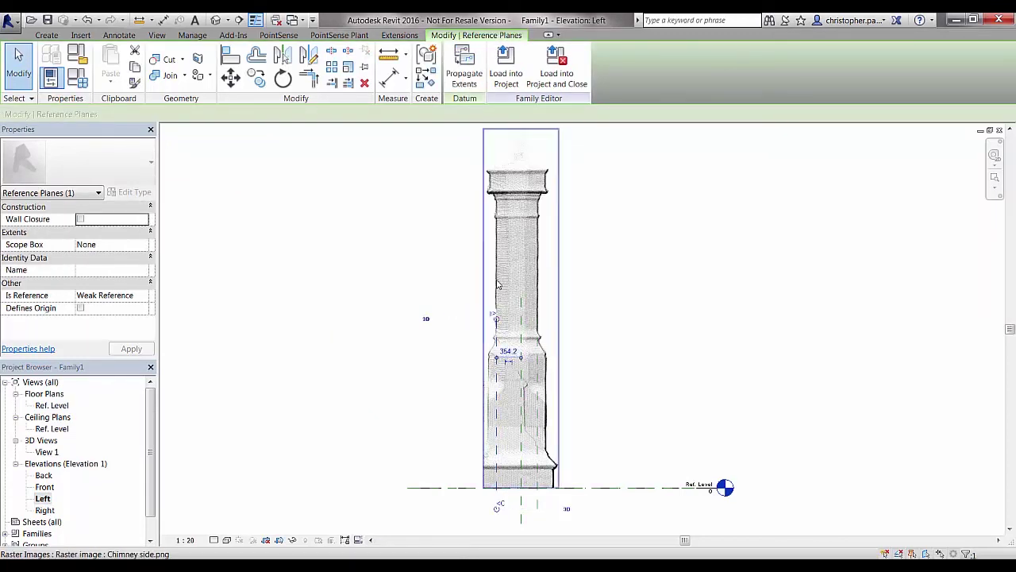
pyautogui.click(499, 286)
pyautogui.press('Escape')
pyautogui.scroll(3, 538, 375)
pyautogui.click(539, 376)
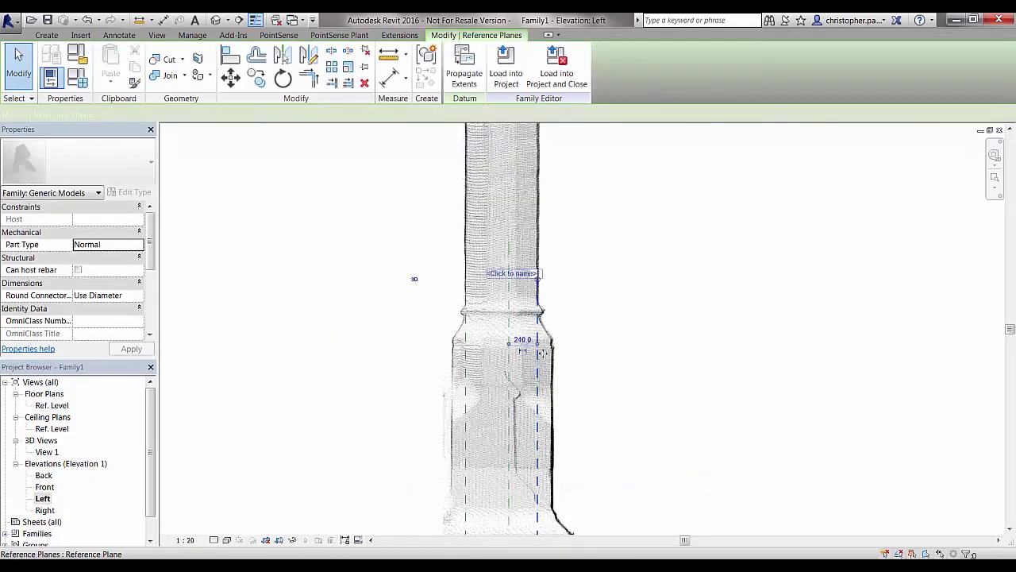
pyautogui.press('Escape')
pyautogui.click(548, 288)
pyautogui.scroll(3, 548, 288)
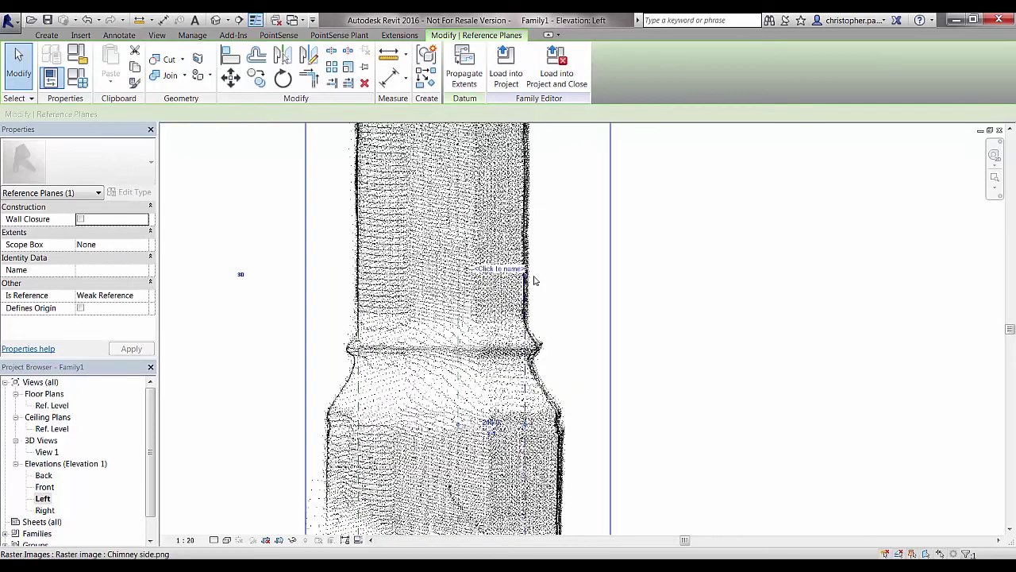
pyautogui.press('Escape')
pyautogui.scroll(-3, 547, 324)
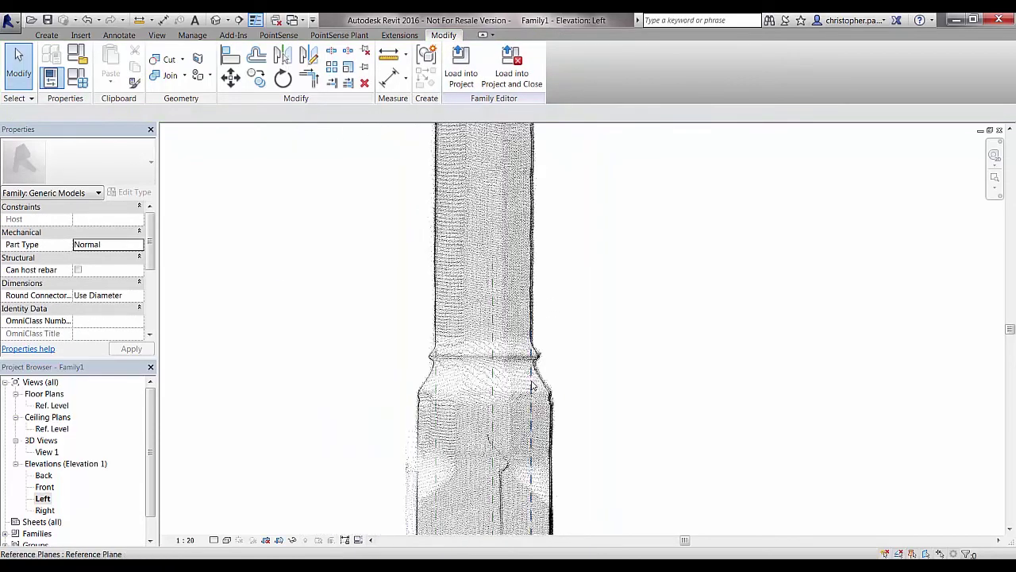
# - Drag the reference plane's end upward along the chimney column
pyautogui.click(531, 314)
pyautogui.moveTo(531, 313); pyautogui.dragTo(535, 199)
pyautogui.press('Escape')
pyautogui.scroll(-2, 578, 261)
pyautogui.scroll(-2, 607, 274)
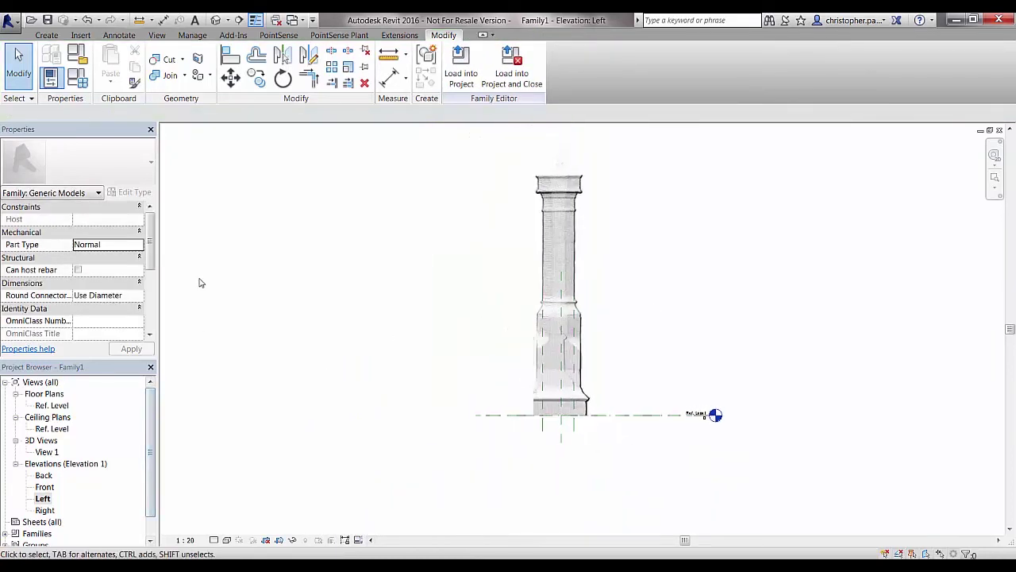
# - Tile the windows, close the Project1 site plan, section and 3D views, and re-tile
pyautogui.press('w')
pyautogui.press('t')
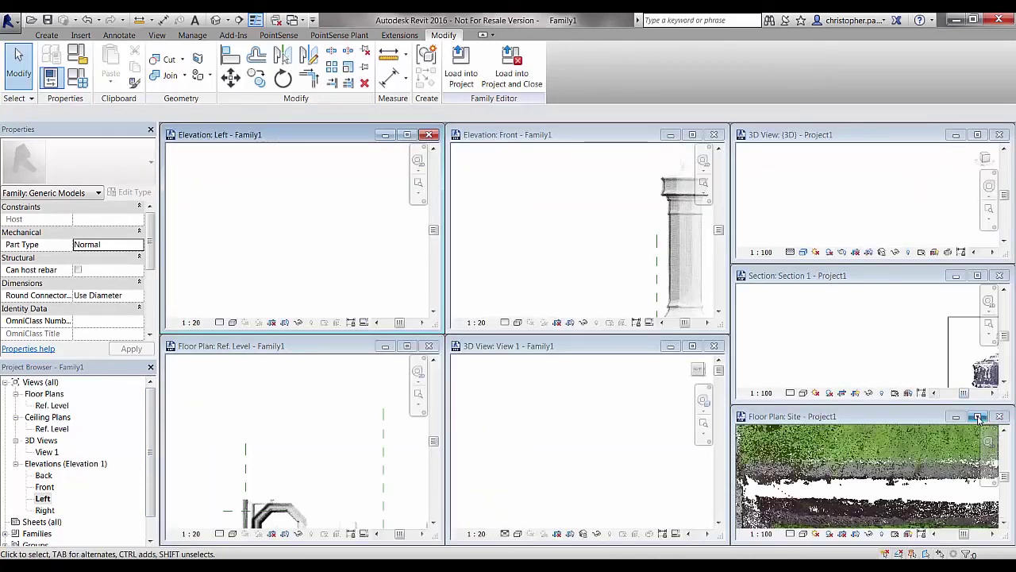
pyautogui.click(998, 417)
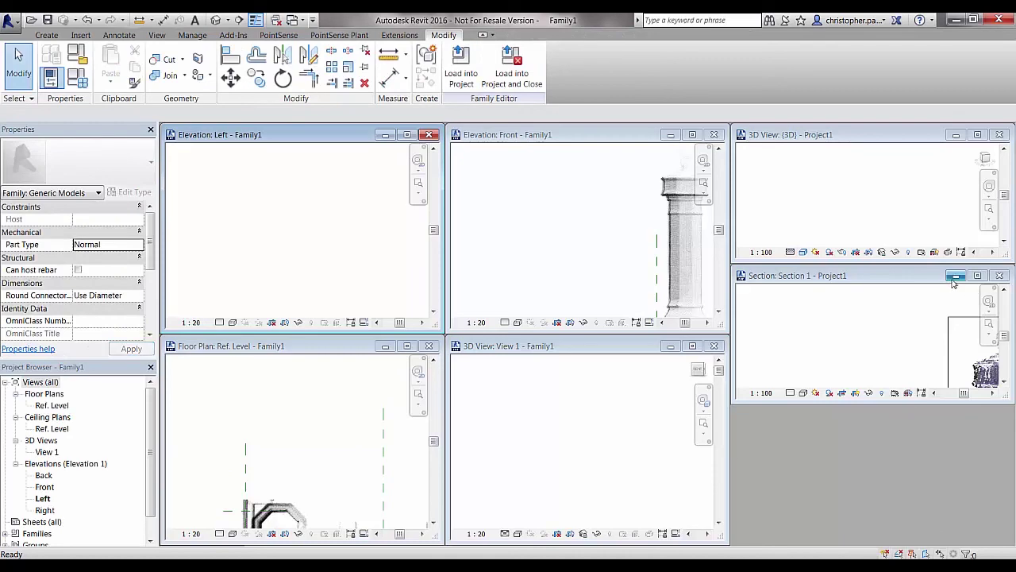
pyautogui.click(998, 276)
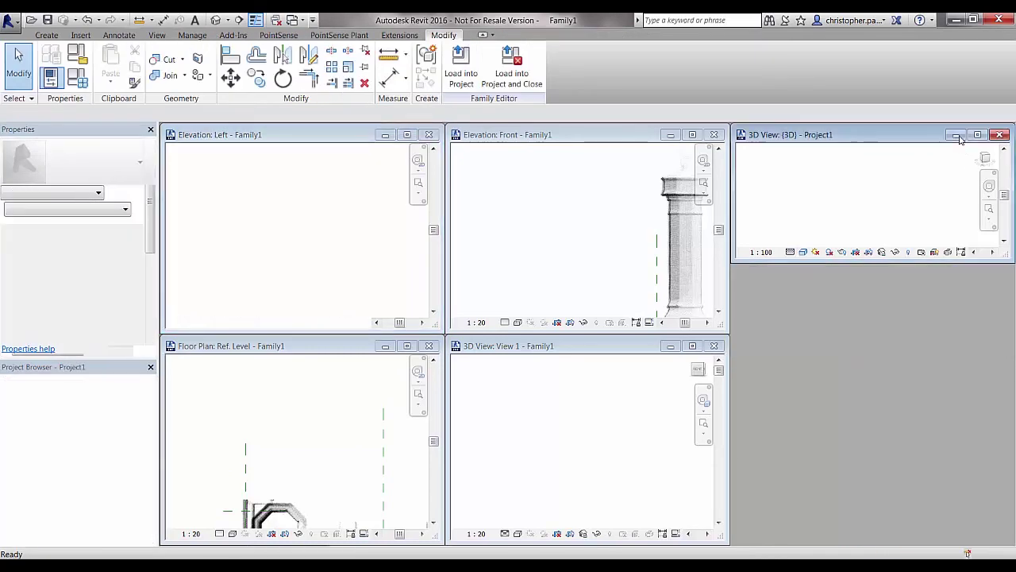
pyautogui.click(957, 136)
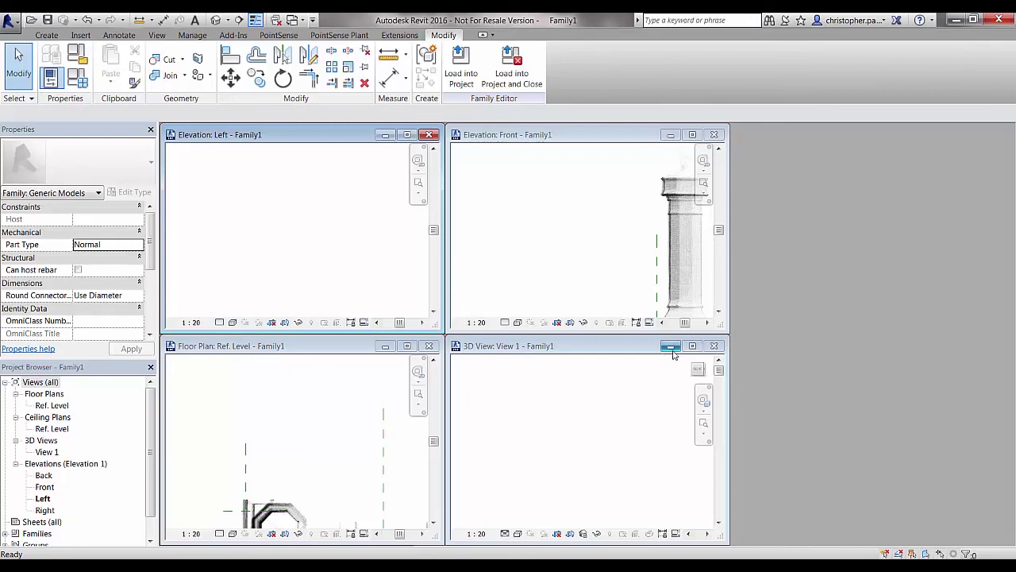
pyautogui.click(671, 347)
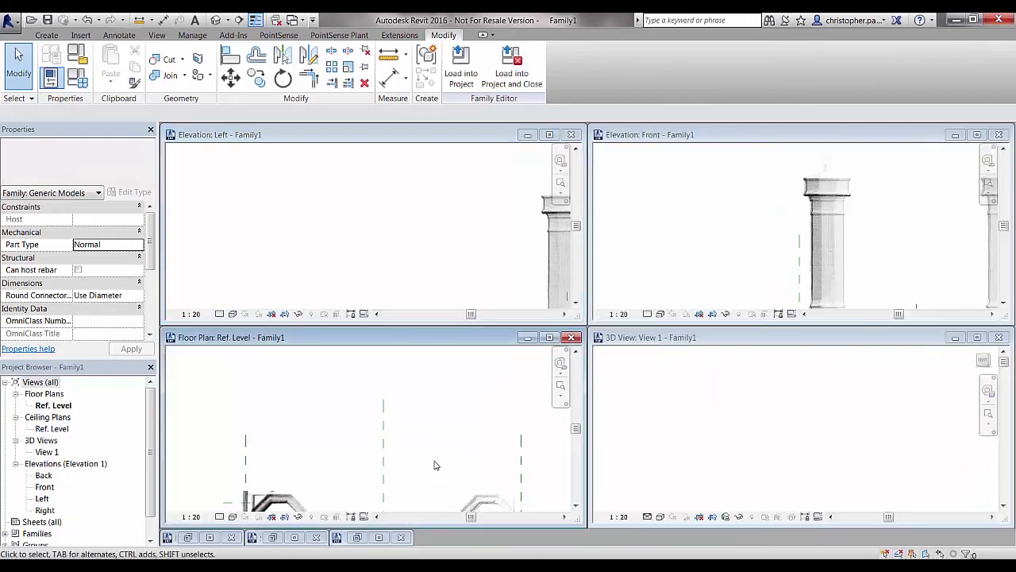
# - Pan the plan, Left and Front views to frame the chimney, then activate the 3D view
pyautogui.moveTo(436, 463); pyautogui.dragTo(436, 400, button='middle')
pyautogui.moveTo(488, 256); pyautogui.dragTo(429, 212, button='middle')
pyautogui.scroll(-2, 746, 227)
pyautogui.moveTo(749, 244); pyautogui.dragTo(686, 240, button='middle')
pyautogui.scroll(-1, 680, 231)
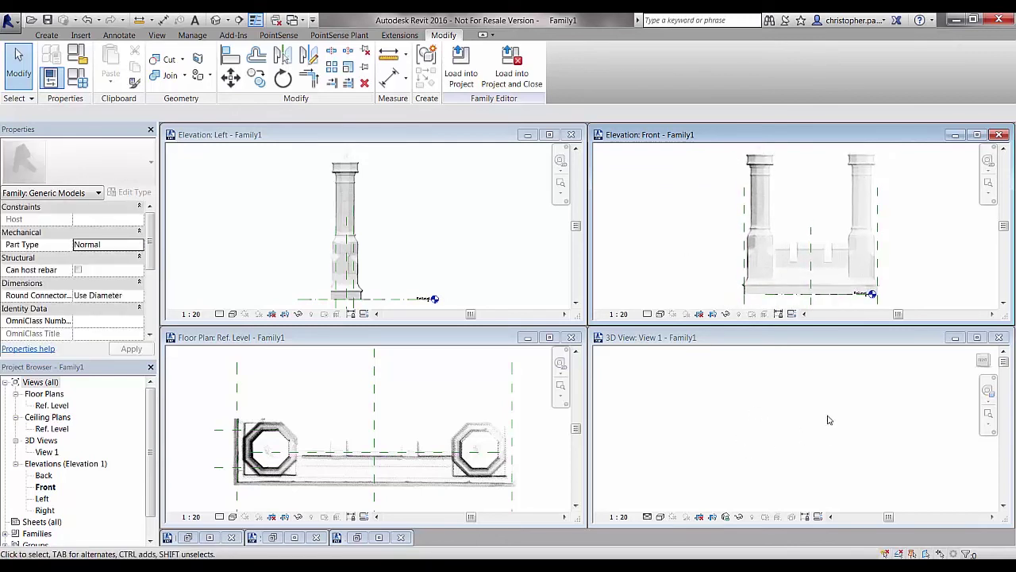
pyautogui.click(754, 446)
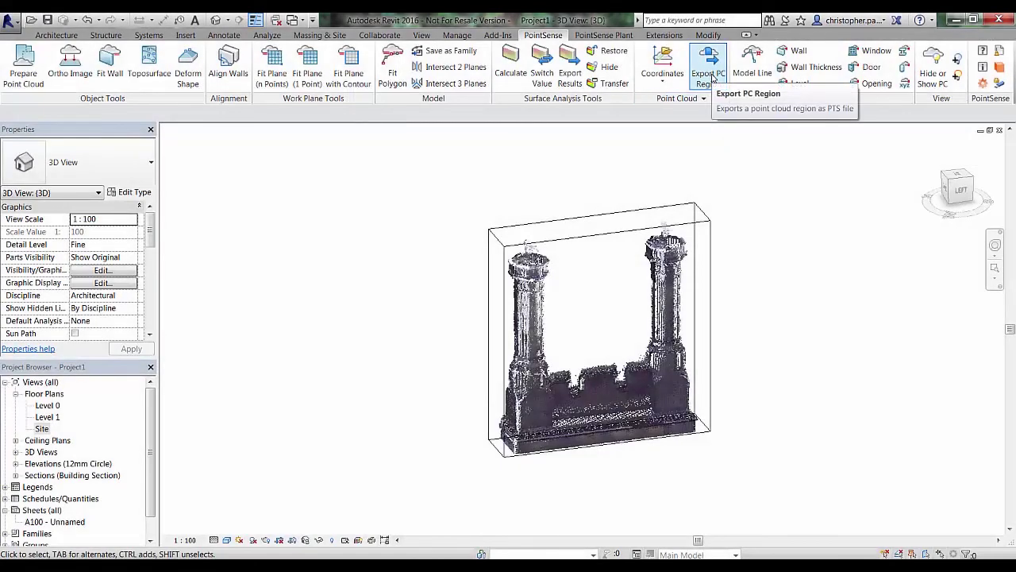
# - Export the section-box points to the Desktop as PTS file 'Chimney Points File'
pyautogui.click(709, 73)
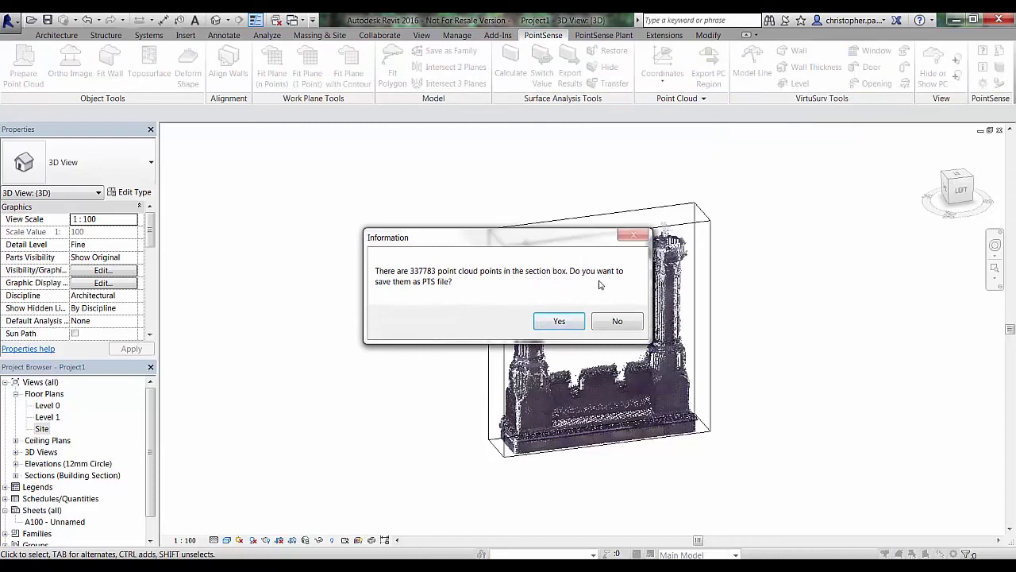
pyautogui.click(561, 322)
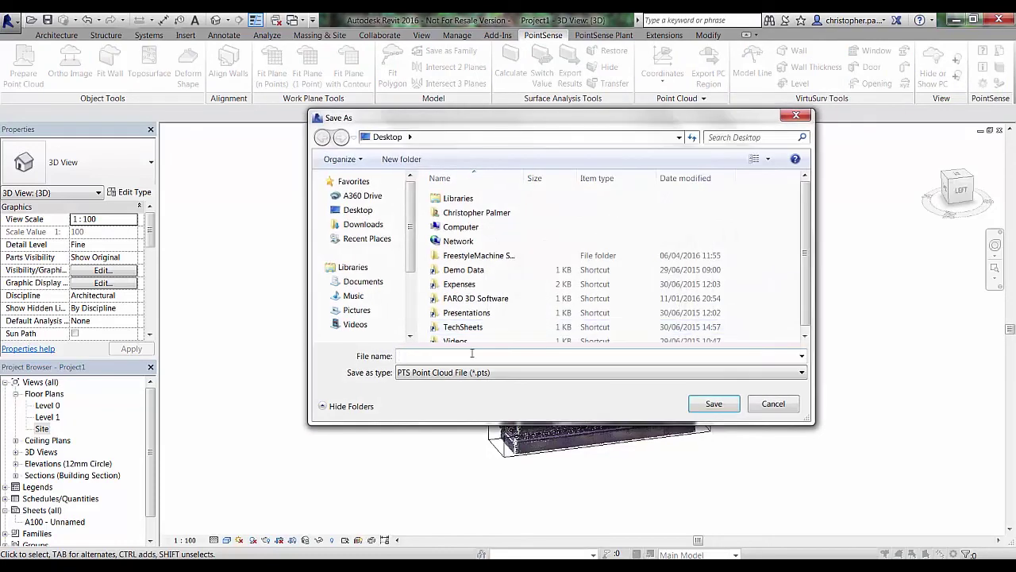
pyautogui.write('Chinney')
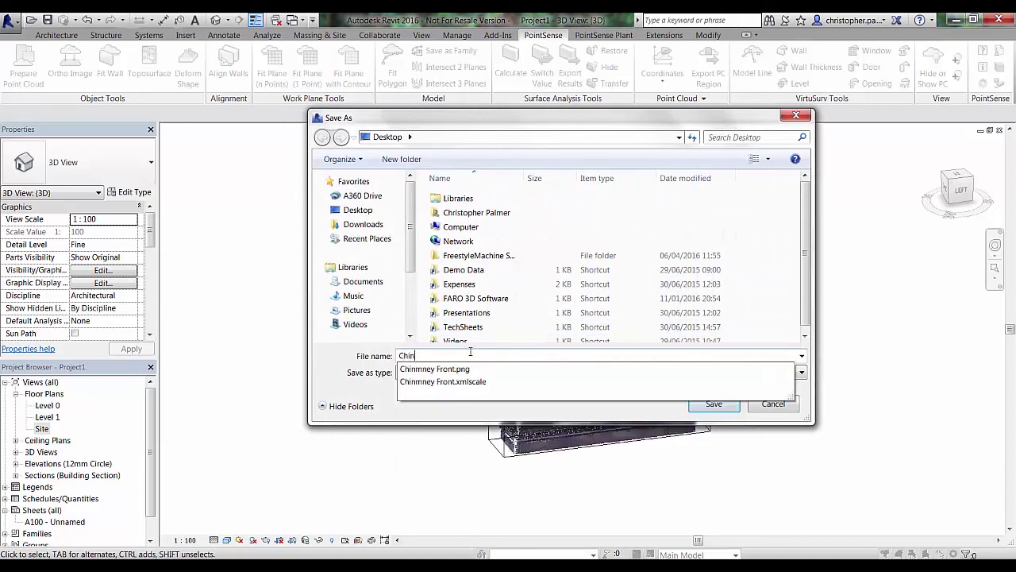
pyautogui.press('BackSpace')
pyautogui.press('BackSpace')
pyautogui.press('BackSpace')
pyautogui.press('BackSpace')
pyautogui.write('mney ')
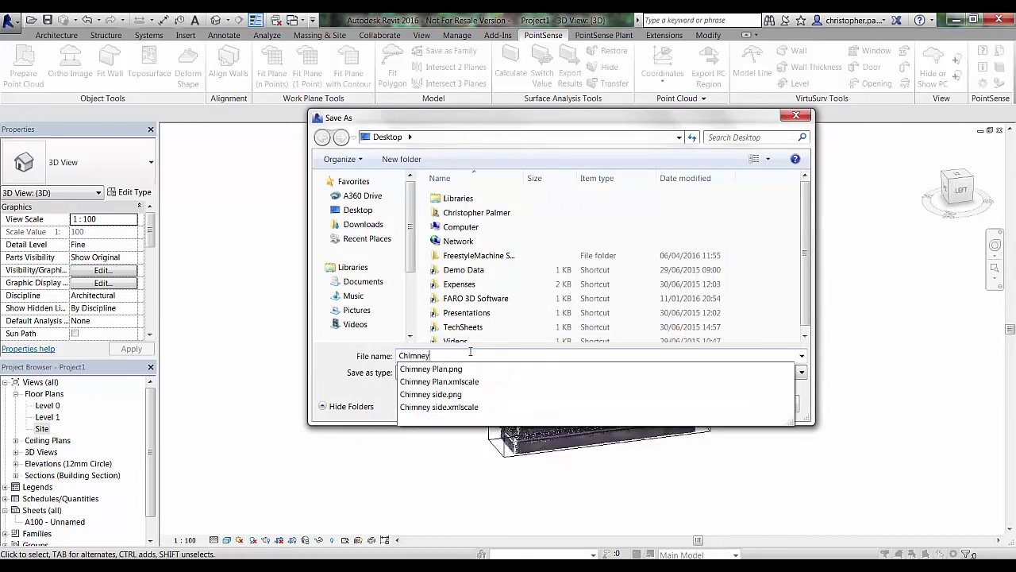
pyautogui.write('Points File')
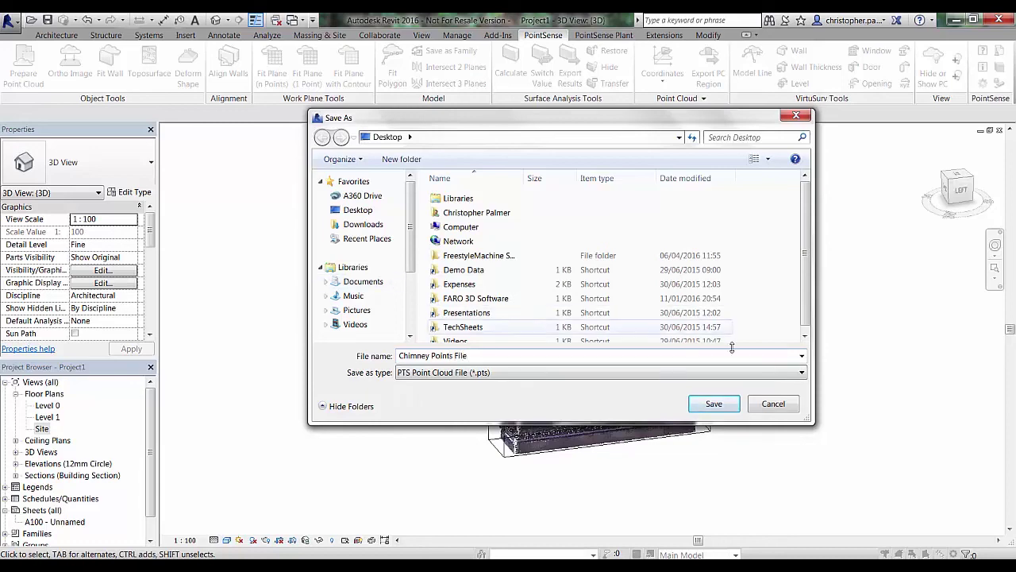
pyautogui.click(715, 404)
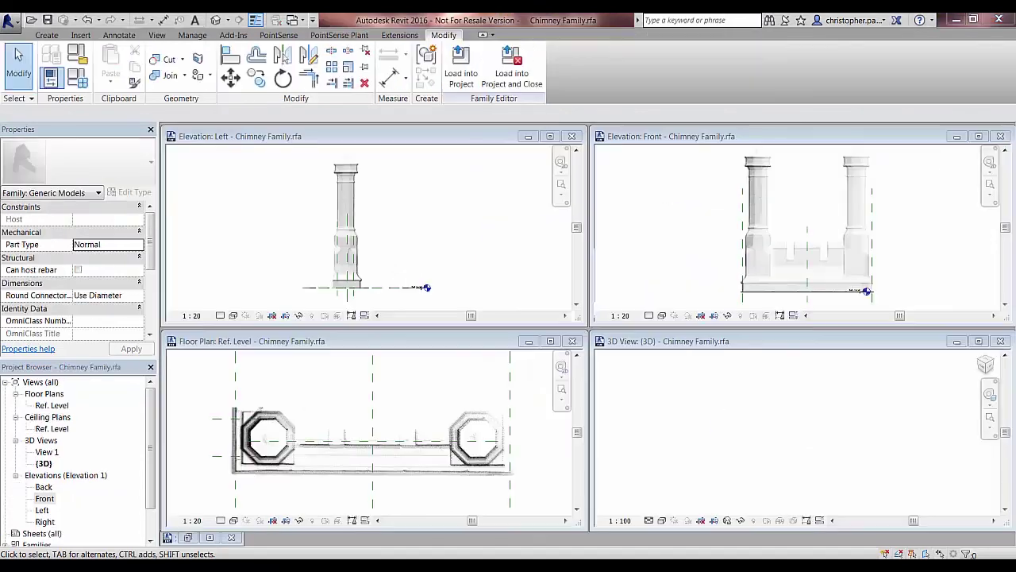
# - Insert Chimney Points File.pts as a PointSense region with Metre scan unit and Every Point subsampling
pyautogui.click(682, 425)
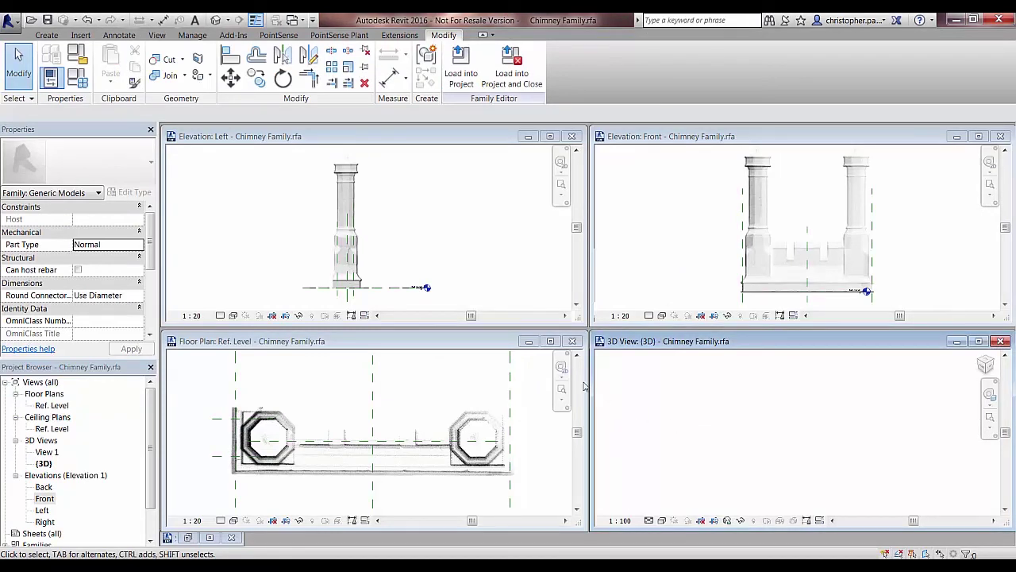
pyautogui.click(278, 38)
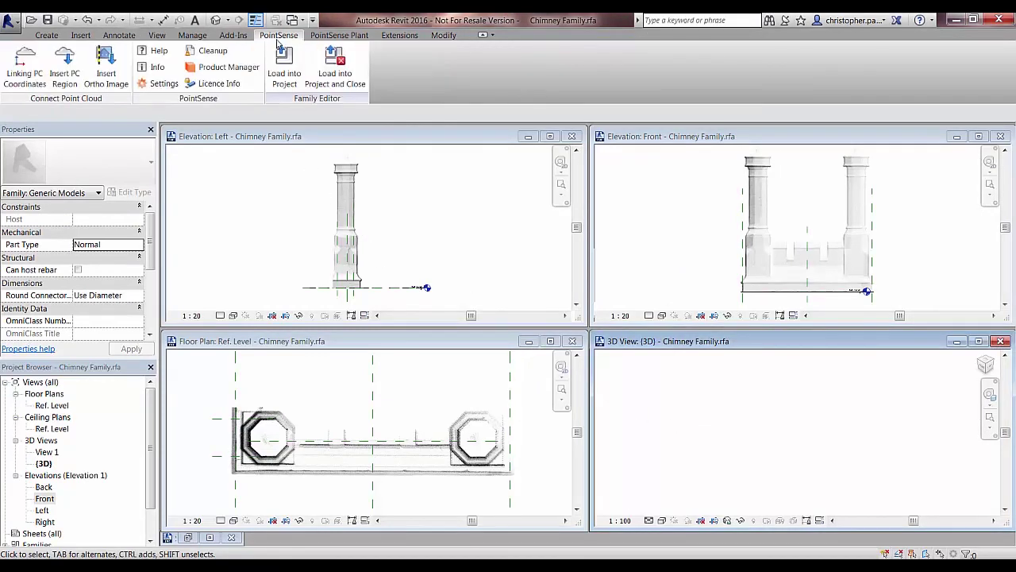
pyautogui.click(68, 73)
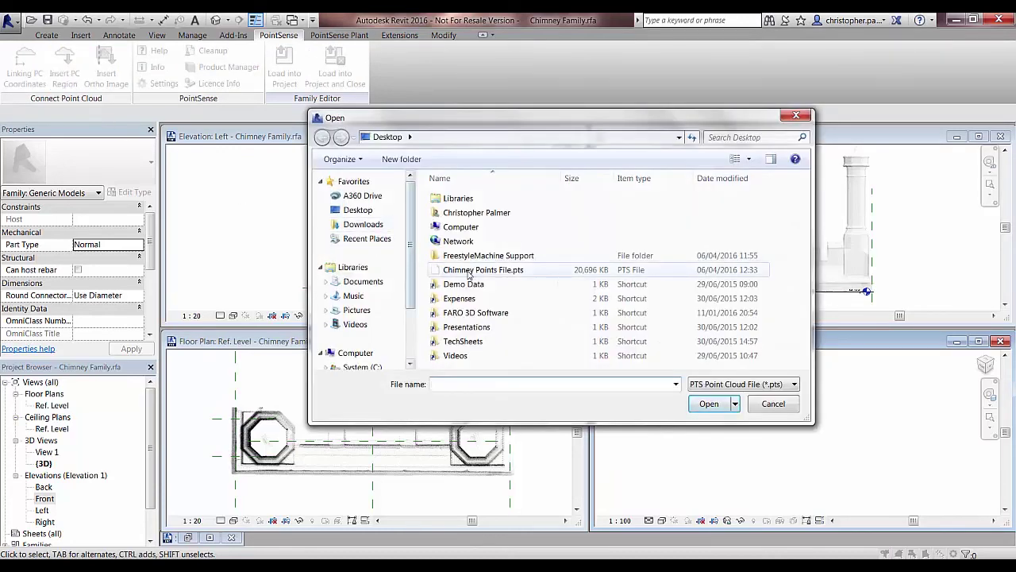
pyautogui.click(483, 270)
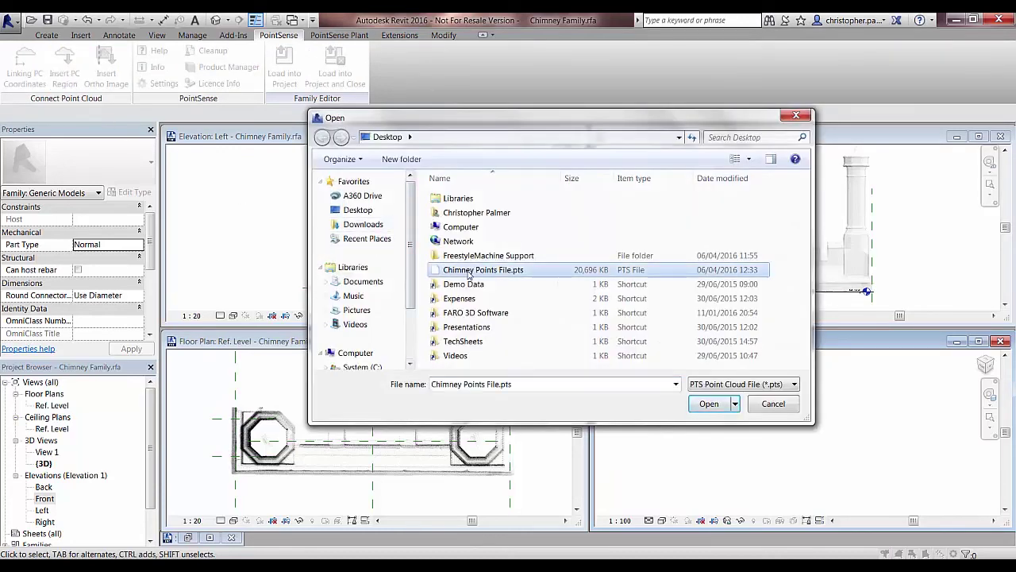
pyautogui.click(715, 405)
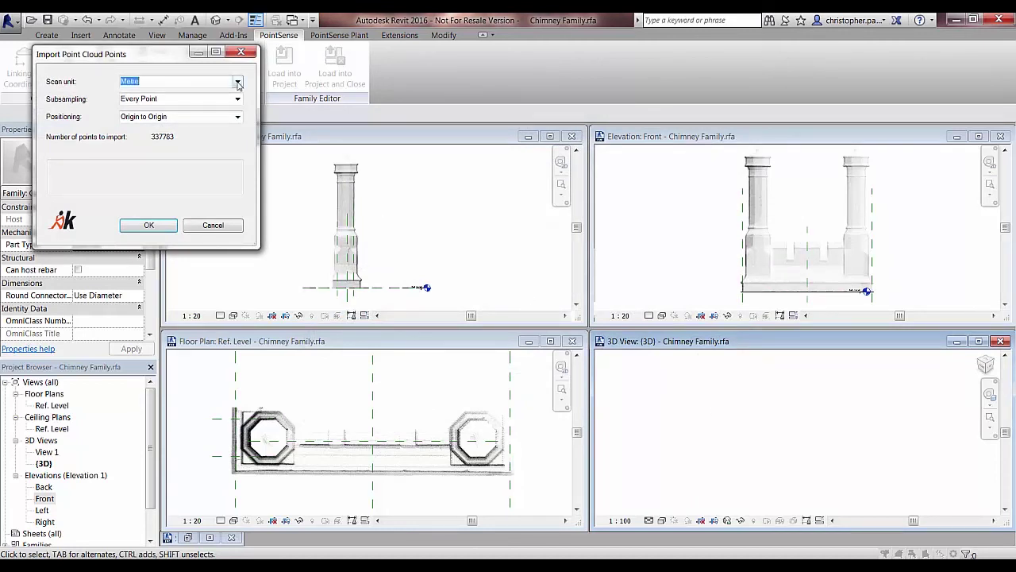
pyautogui.click(237, 82)
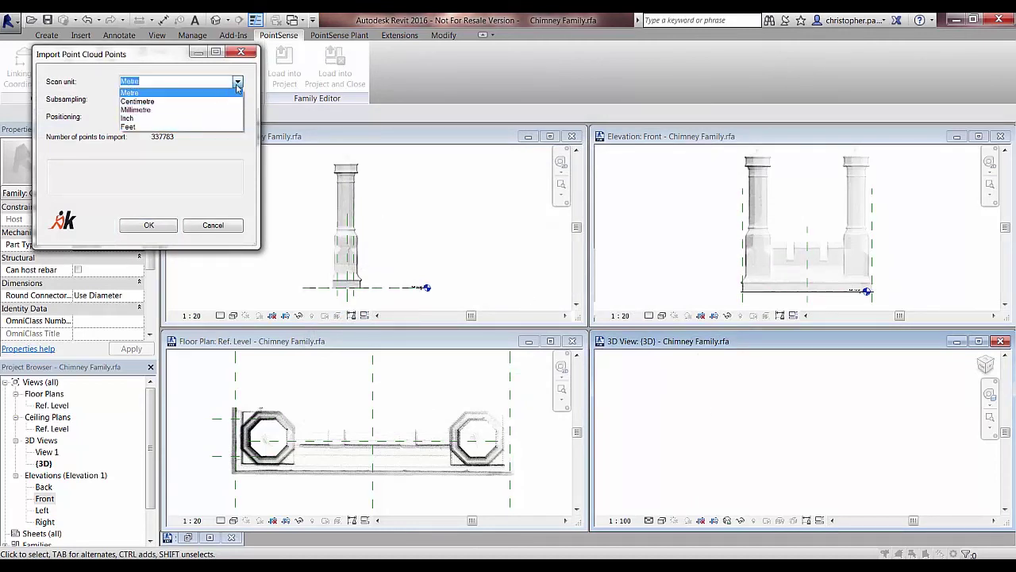
pyautogui.click(236, 90)
pyautogui.click(237, 99)
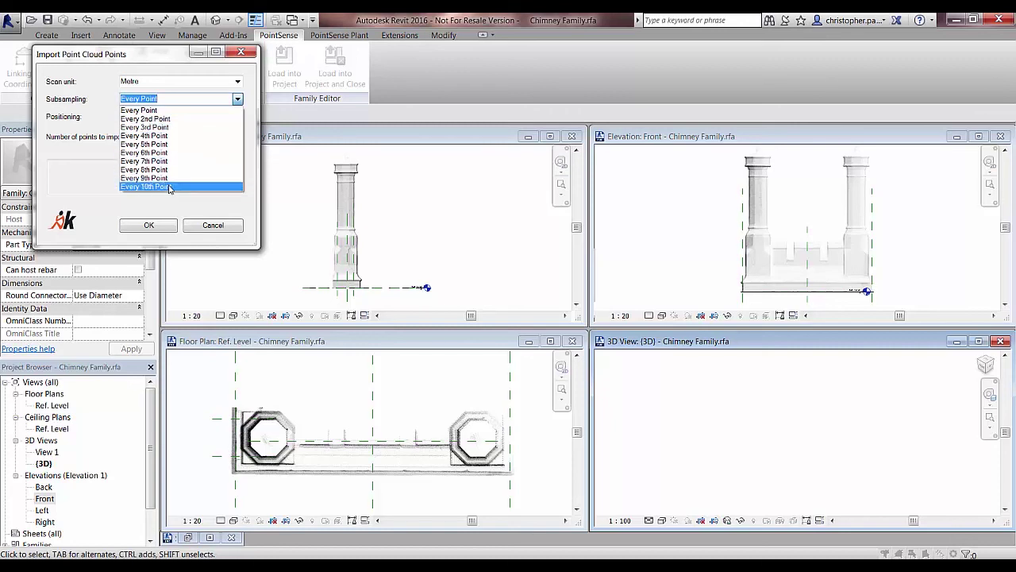
pyautogui.click(161, 111)
pyautogui.click(152, 225)
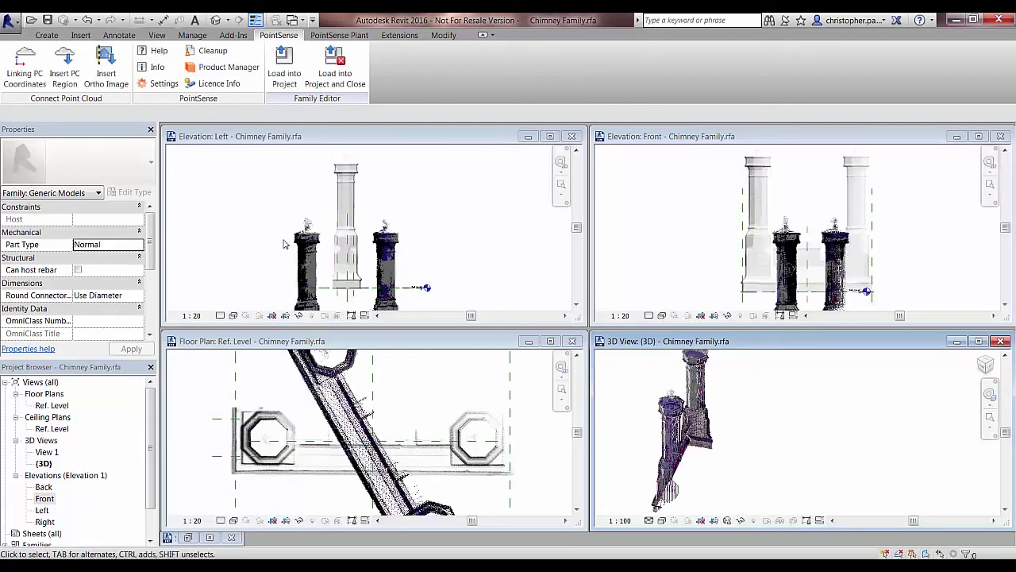
# - Orbit the family 3D view to inspect the imported chimney point cloud
pyautogui.click(509, 220)
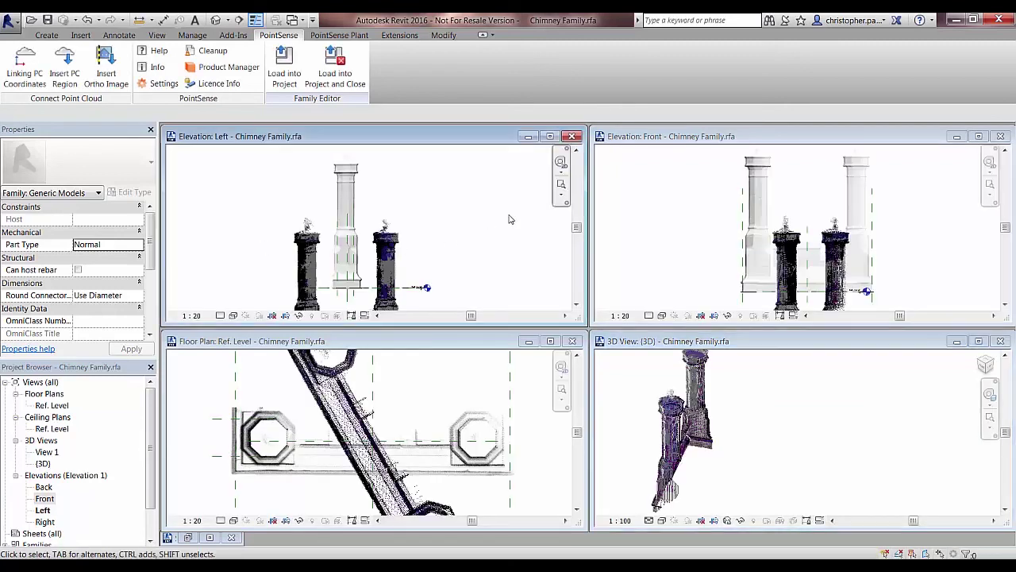
pyautogui.click(766, 399)
pyautogui.keyDown('shift'); pyautogui.moveTo(764, 399); pyautogui.dragTo(913, 409, button='middle'); pyautogui.keyUp('shift')
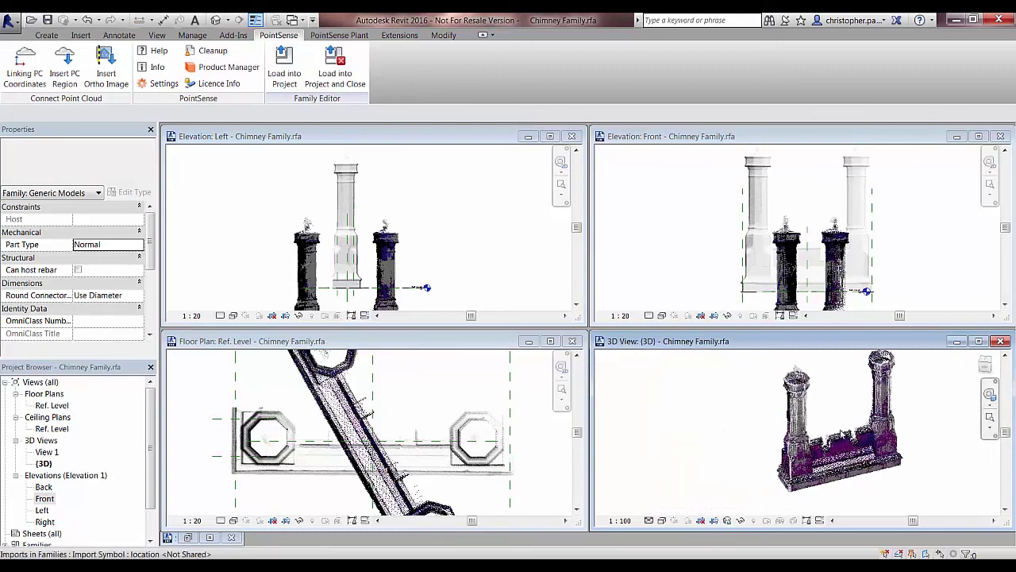
pyautogui.scroll(4, 852, 453)
pyautogui.keyDown('shift'); pyautogui.moveTo(722, 386); pyautogui.dragTo(800, 427, button='middle'); pyautogui.keyUp('shift')
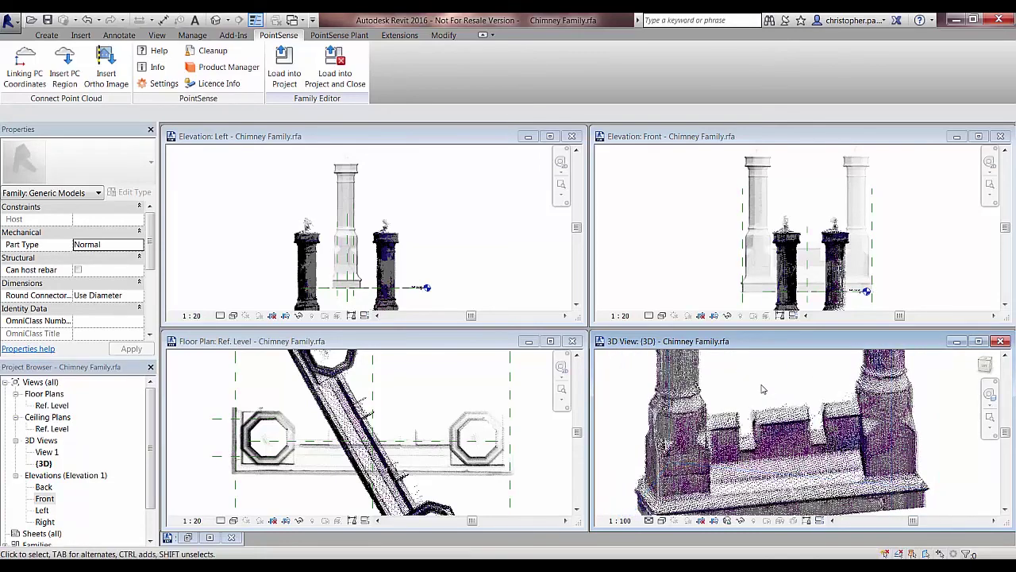
# - Maximize the Ref. Level floor plan, select the imported point cloud and start Rotate
pyautogui.click(497, 385)
pyautogui.click(551, 340)
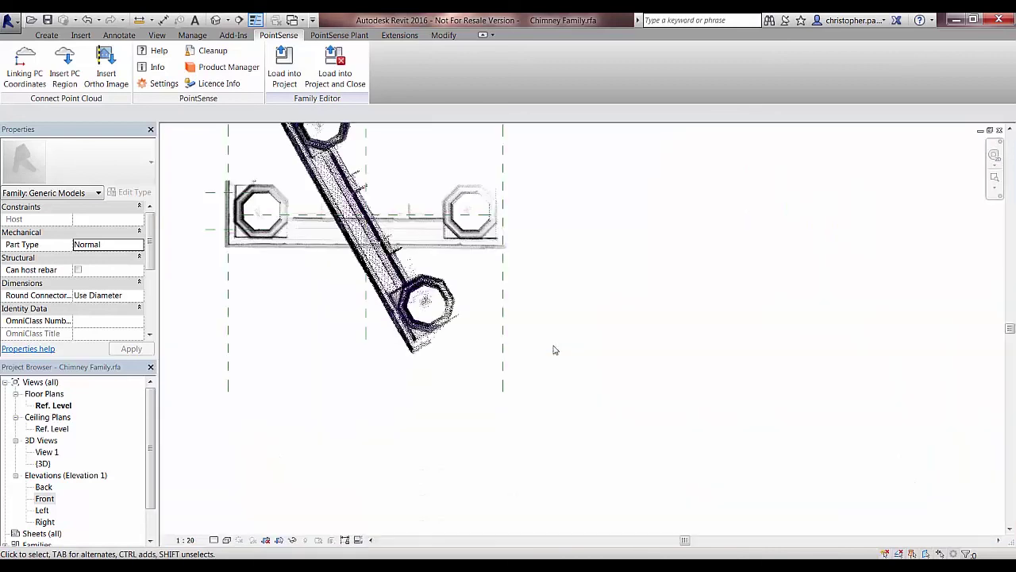
pyautogui.click(551, 347)
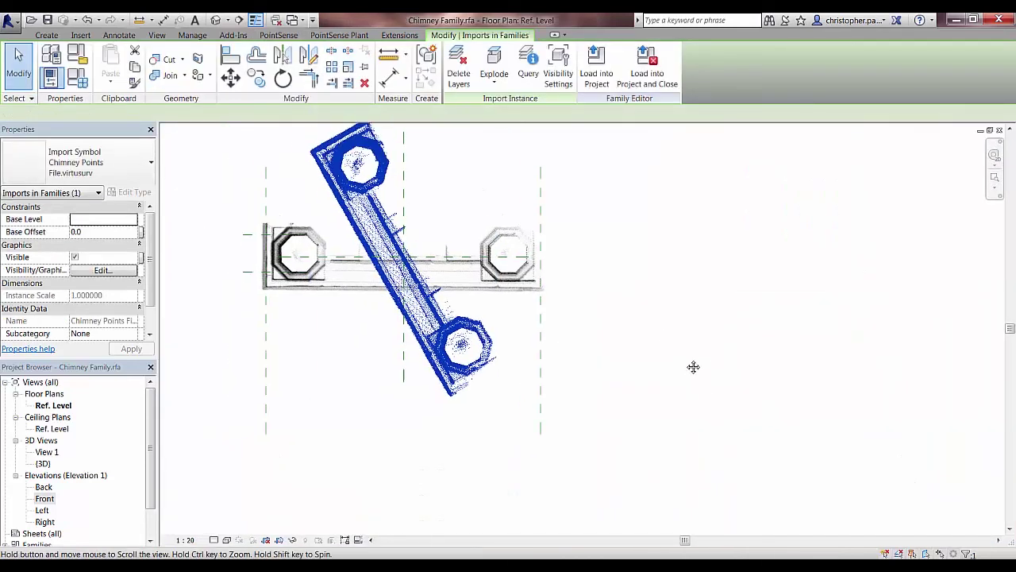
pyautogui.scroll(2, 623, 261)
pyautogui.scroll(-1, 725, 319)
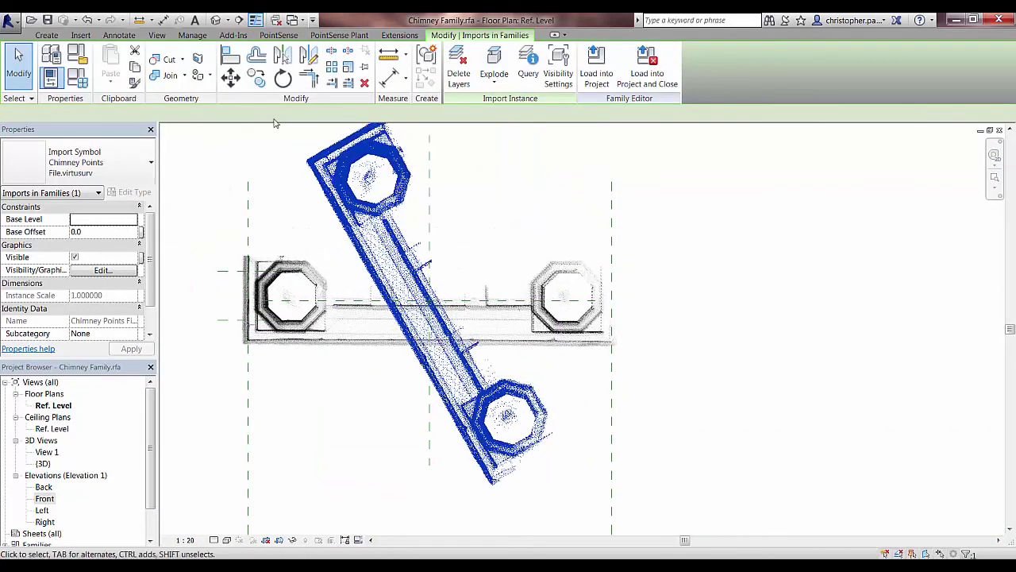
pyautogui.click(281, 79)
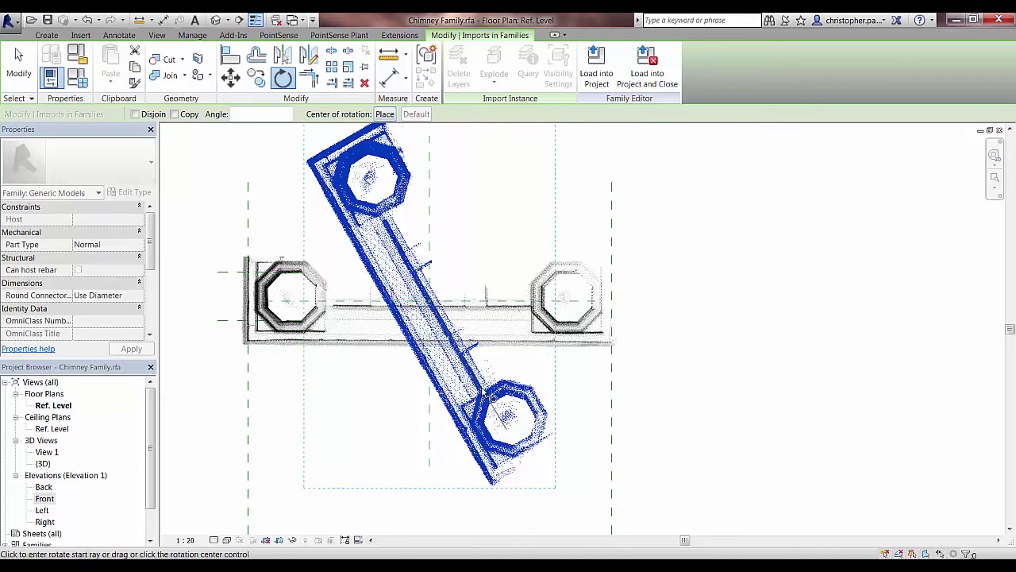
# - Rotate the point cloud about a centre on its wall so the wall runs horizontal, then reselect it
pyautogui.scroll(3, 481, 392)
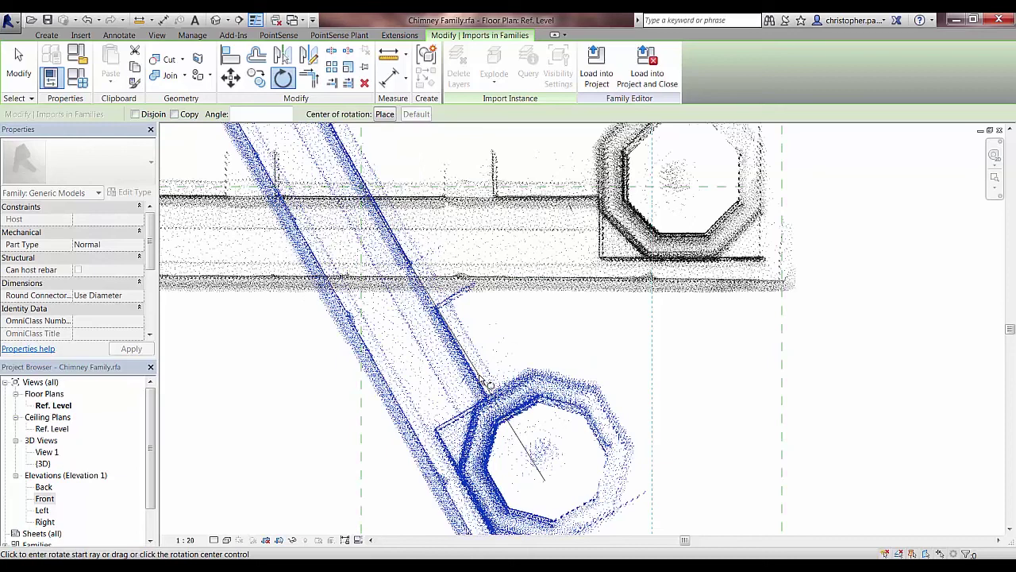
pyautogui.press('Escape')
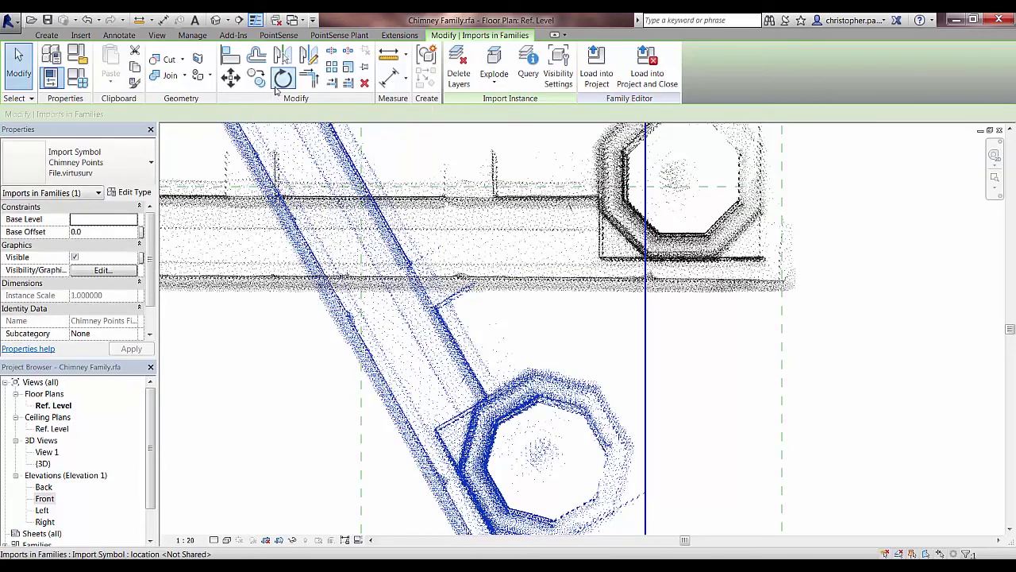
pyautogui.click(284, 79)
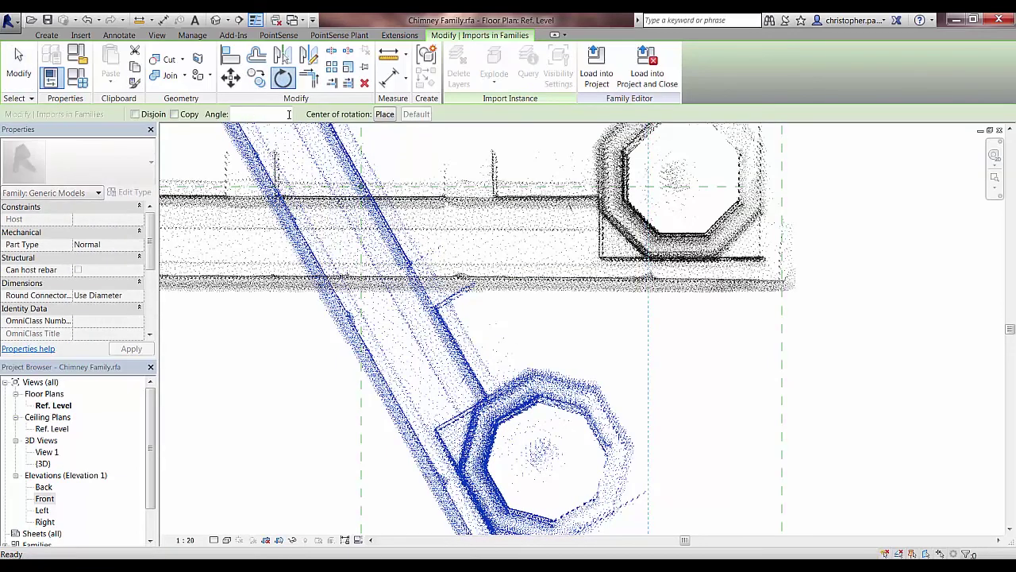
pyautogui.click(384, 115)
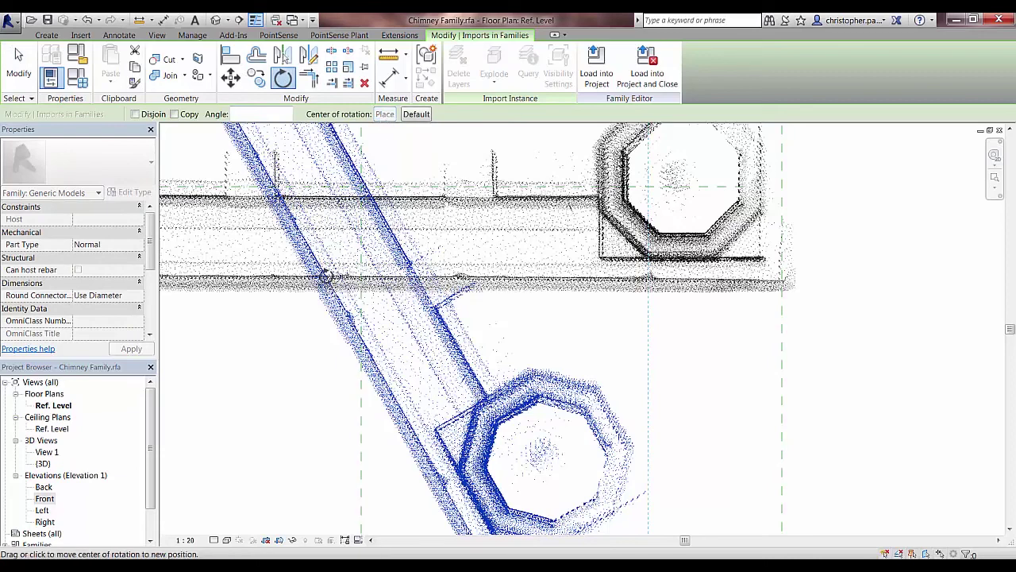
pyautogui.click(351, 315)
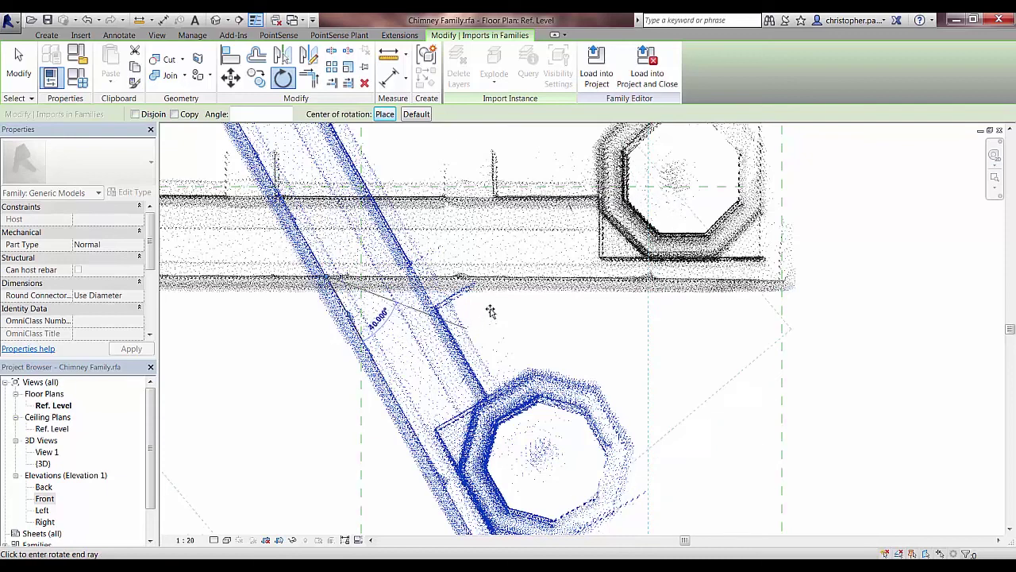
pyautogui.click(500, 279)
pyautogui.click(500, 279)
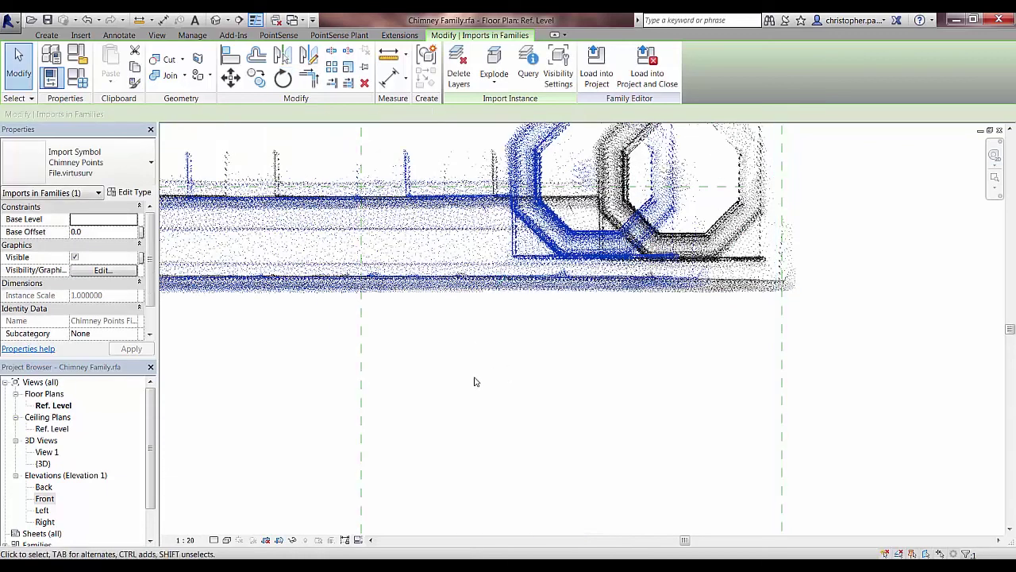
pyautogui.scroll(-2, 701, 383)
pyautogui.click(381, 274)
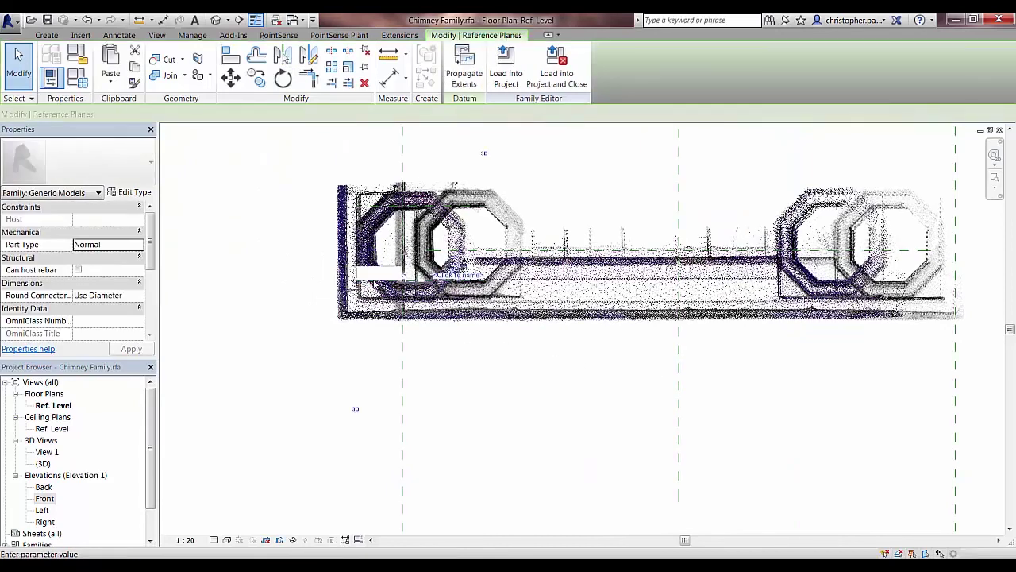
pyautogui.click(352, 306)
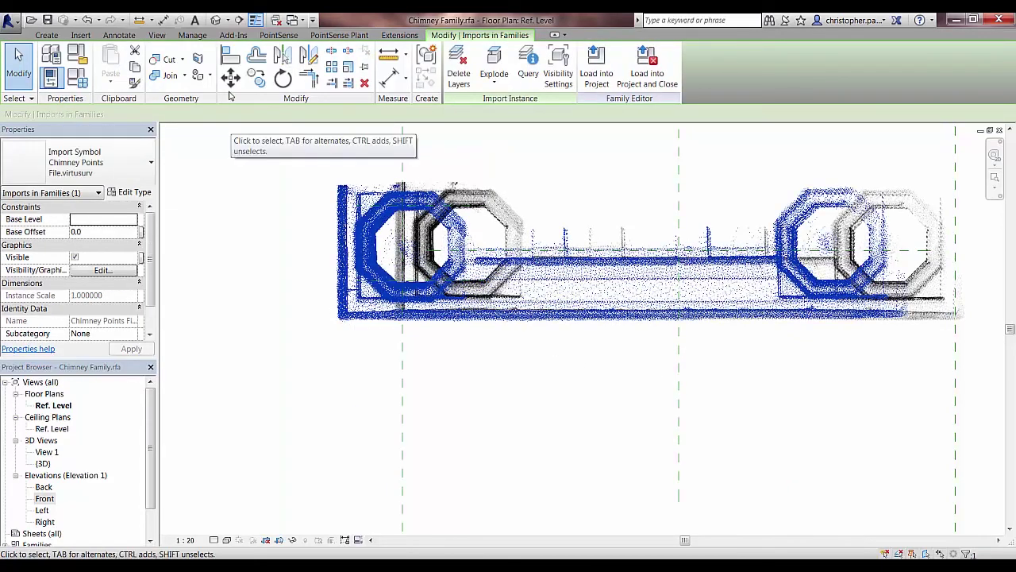
# - Move the point cloud from its corner onto the plan image's octagon, then tile the views
pyautogui.press('m')
pyautogui.press('v')
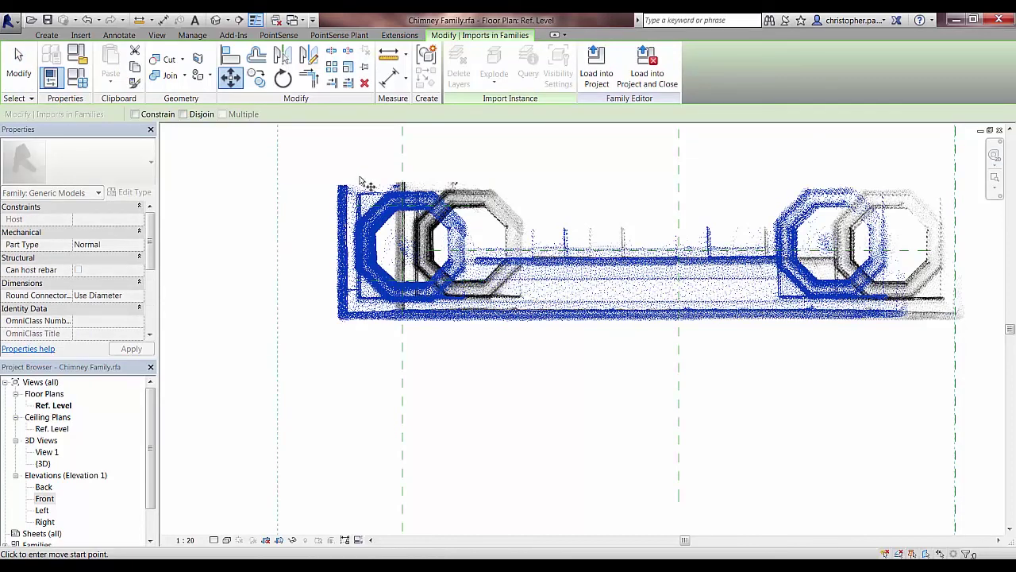
pyautogui.scroll(5, 361, 207)
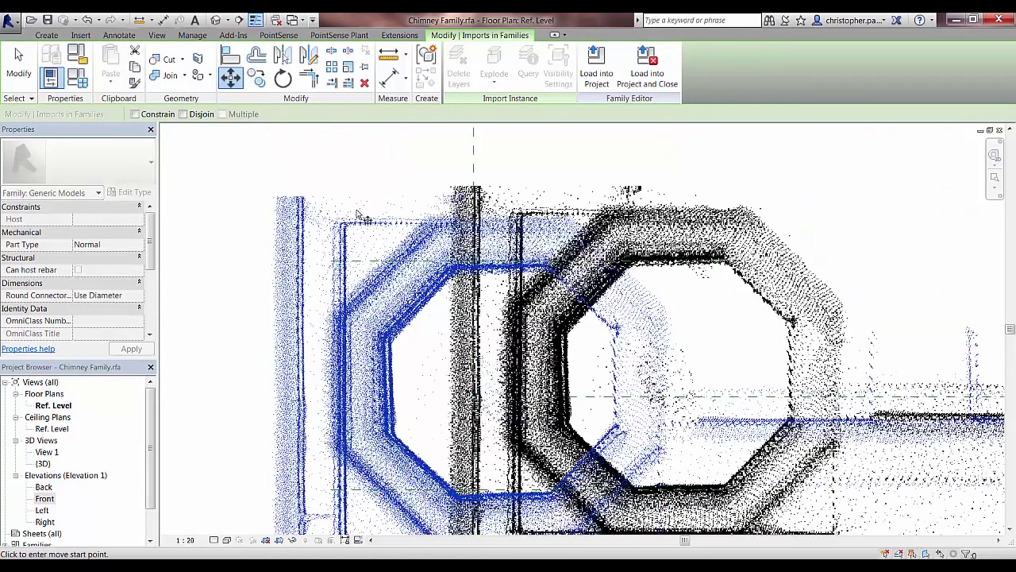
pyautogui.click(341, 207)
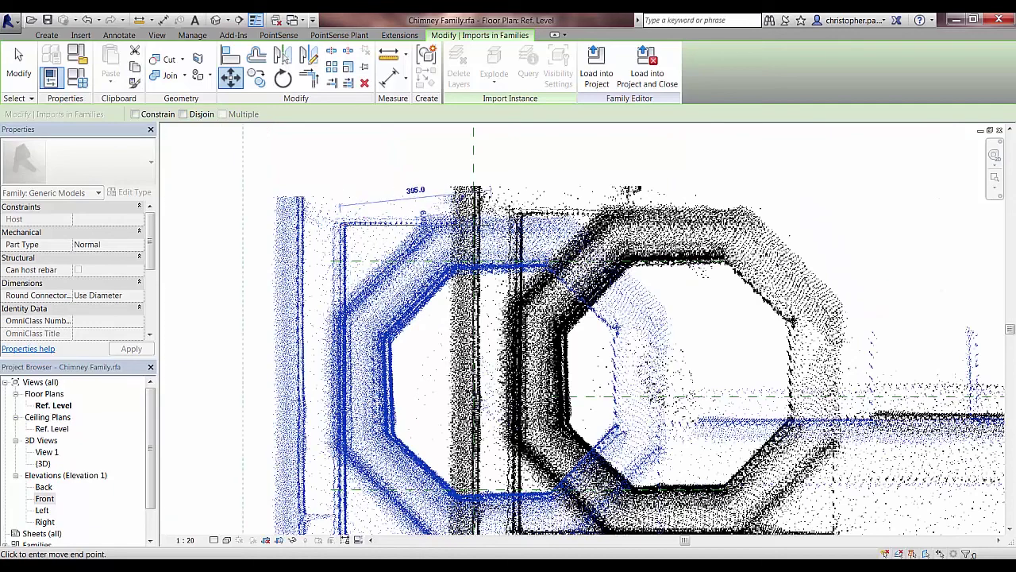
pyautogui.click(512, 193)
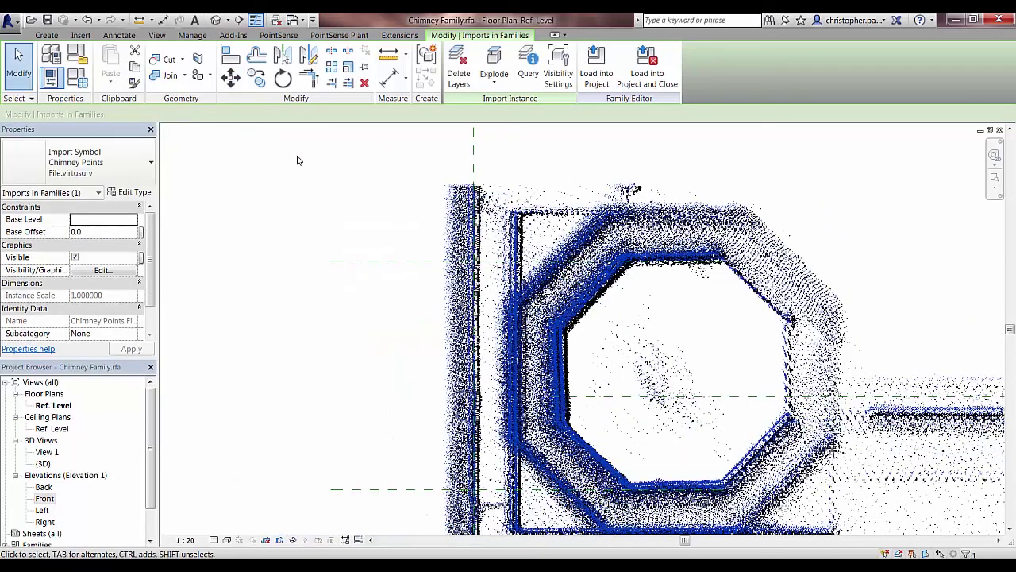
pyautogui.scroll(4, 541, 229)
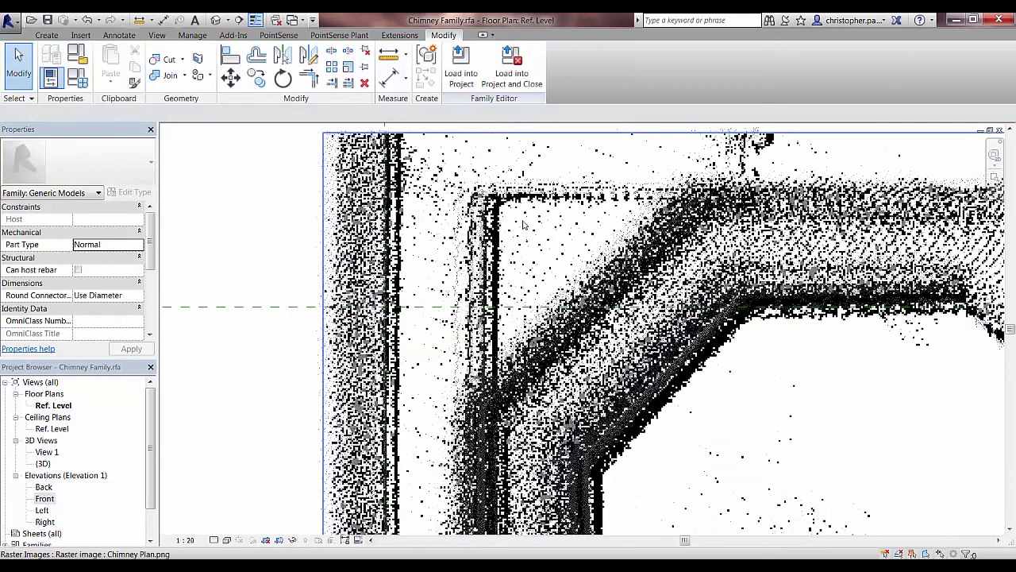
pyautogui.scroll(-2, 418, 161)
pyautogui.click(425, 151)
pyautogui.press('Escape')
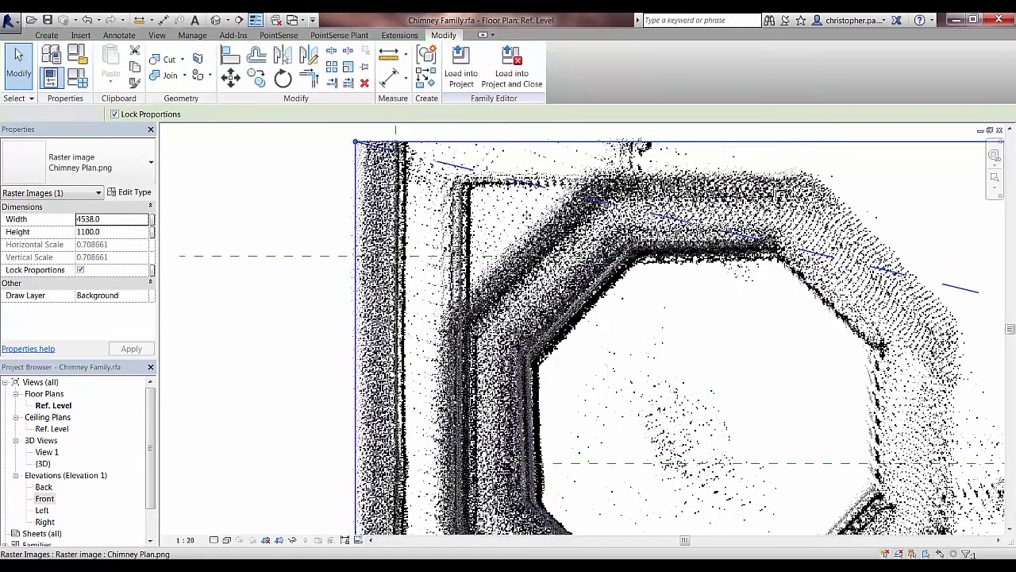
pyautogui.press('w')
pyautogui.press('t')
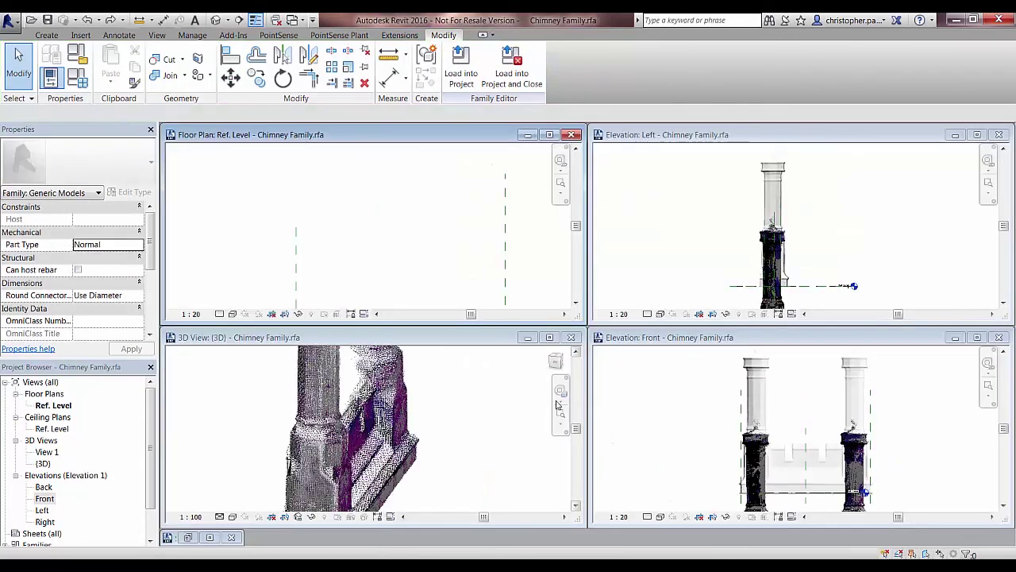
# - In the maximized Front elevation, move the point cloud's base onto the image baseline, then re-tile
pyautogui.click(841, 373)
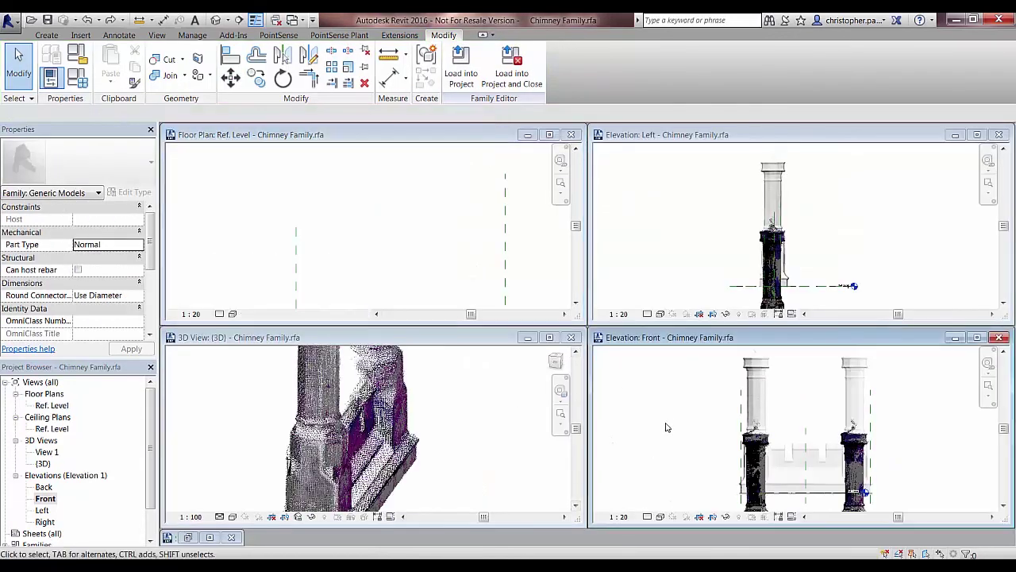
pyautogui.click(977, 338)
pyautogui.click(404, 350)
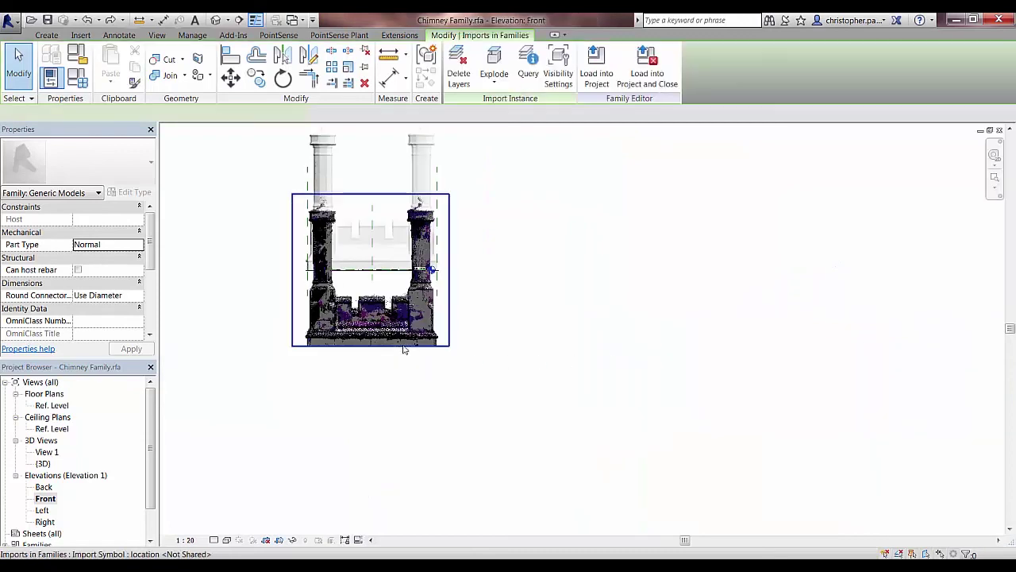
pyautogui.click(230, 76)
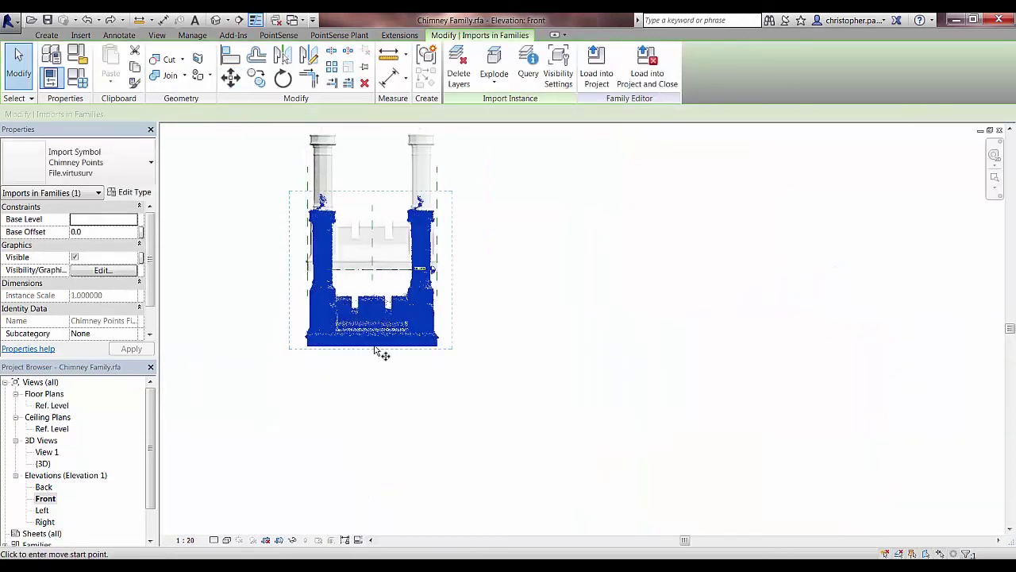
pyautogui.click(373, 320)
pyautogui.click(370, 270)
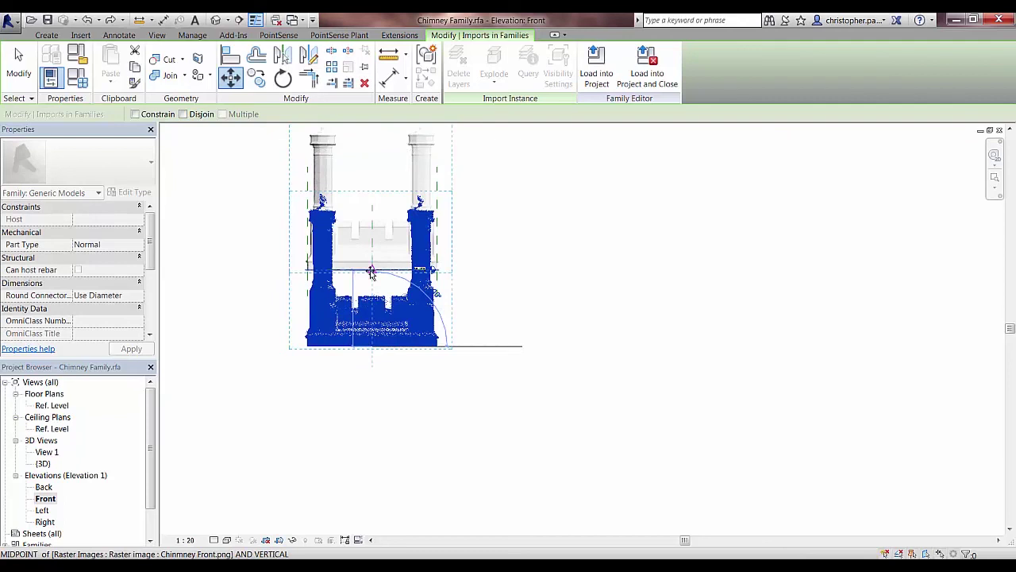
pyautogui.click(569, 302)
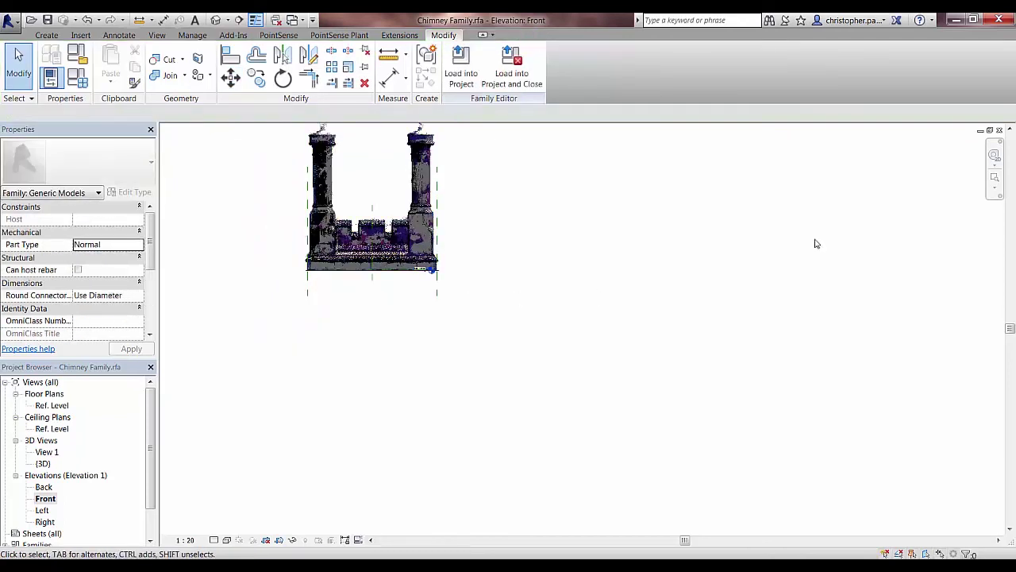
pyautogui.press('w')
pyautogui.press('t')
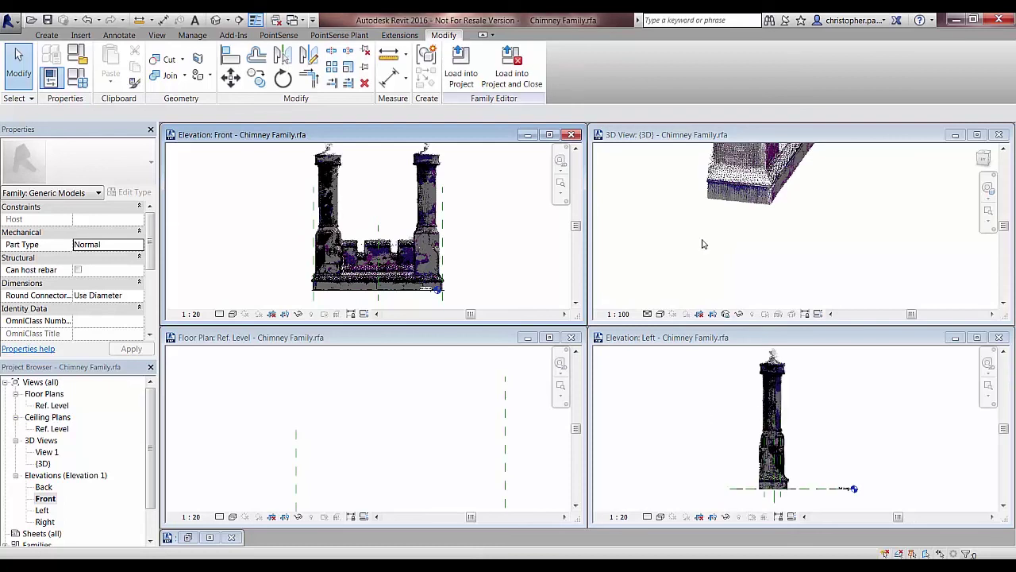
# - Orbit the 3D chimney upright and recentre the column in the Left elevation
pyautogui.keyDown('shift'); pyautogui.moveTo(702, 243); pyautogui.dragTo(857, 333, button='middle'); pyautogui.keyUp('shift')
pyautogui.click(857, 389)
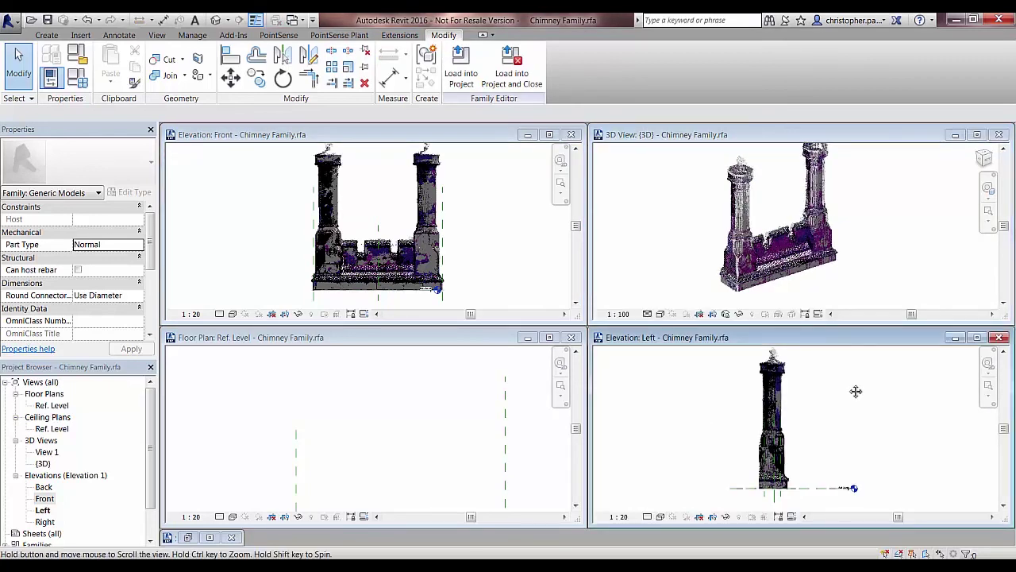
pyautogui.moveTo(839, 438); pyautogui.dragTo(845, 421, button='middle')
pyautogui.scroll(3, 812, 417)
# - Fit both octagonal stacks in the floor plan and window-select its elements
pyautogui.click(453, 431)
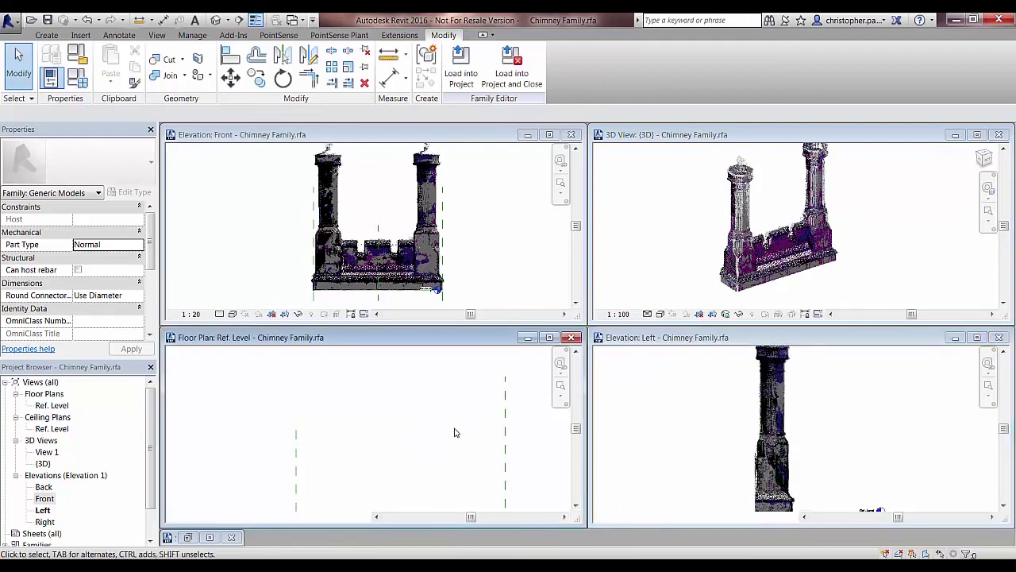
pyautogui.scroll(-1, 459, 419)
pyautogui.moveTo(459, 418); pyautogui.dragTo(381, 362, button='middle')
pyautogui.scroll(-3, 393, 382)
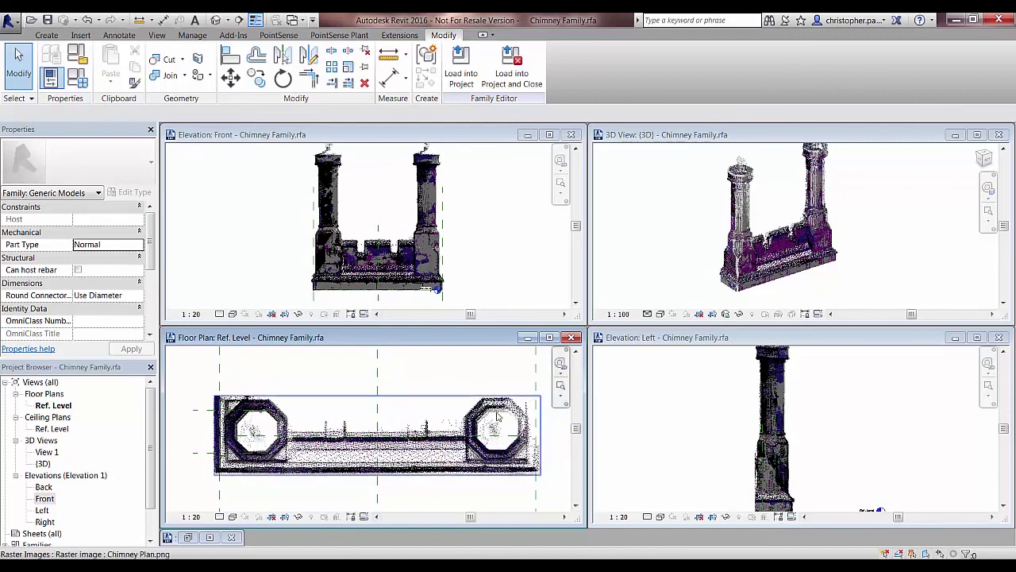
pyautogui.click(497, 415)
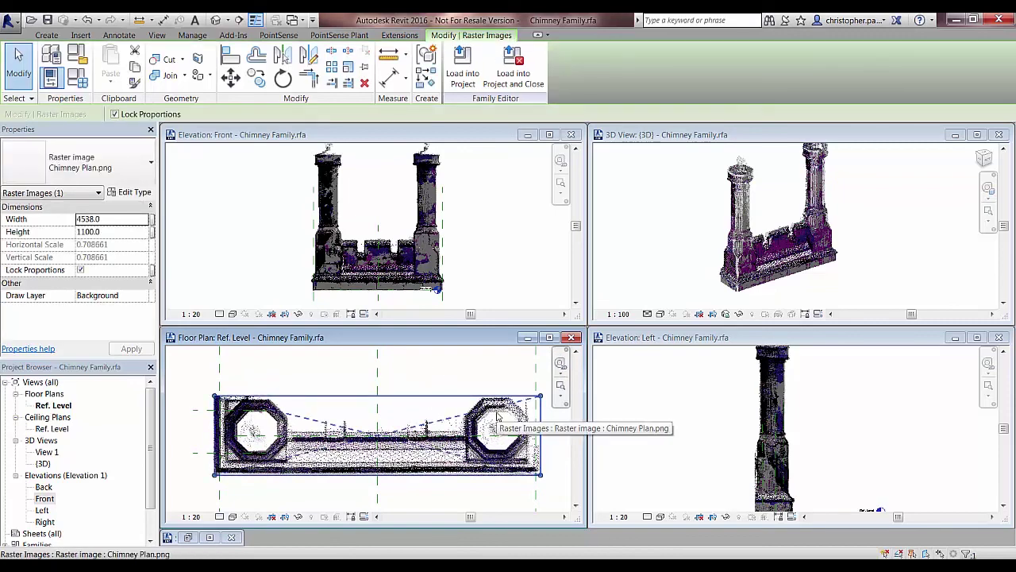
pyautogui.click(197, 380)
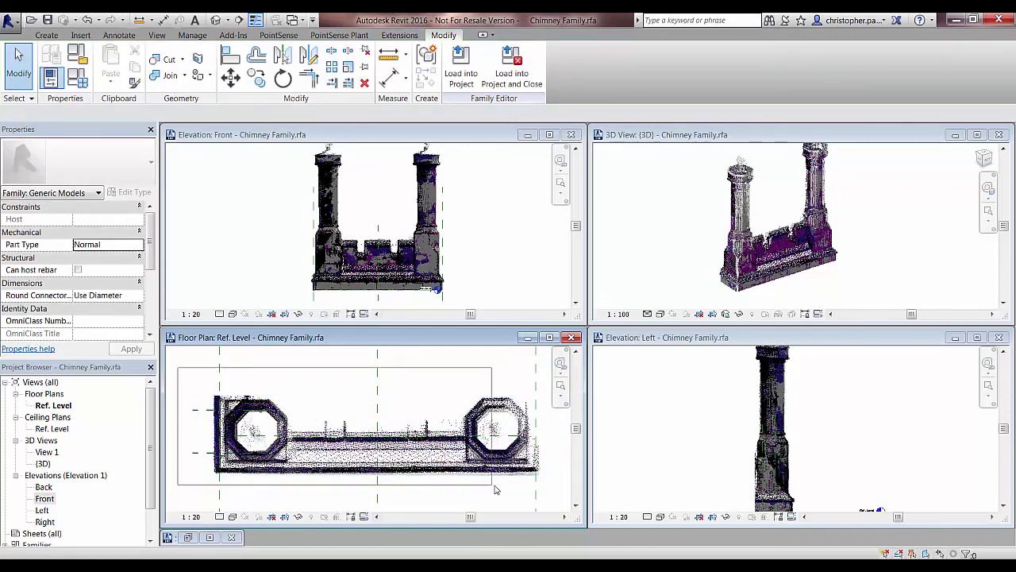
pyautogui.moveTo(493, 490); pyautogui.dragTo(556, 511)
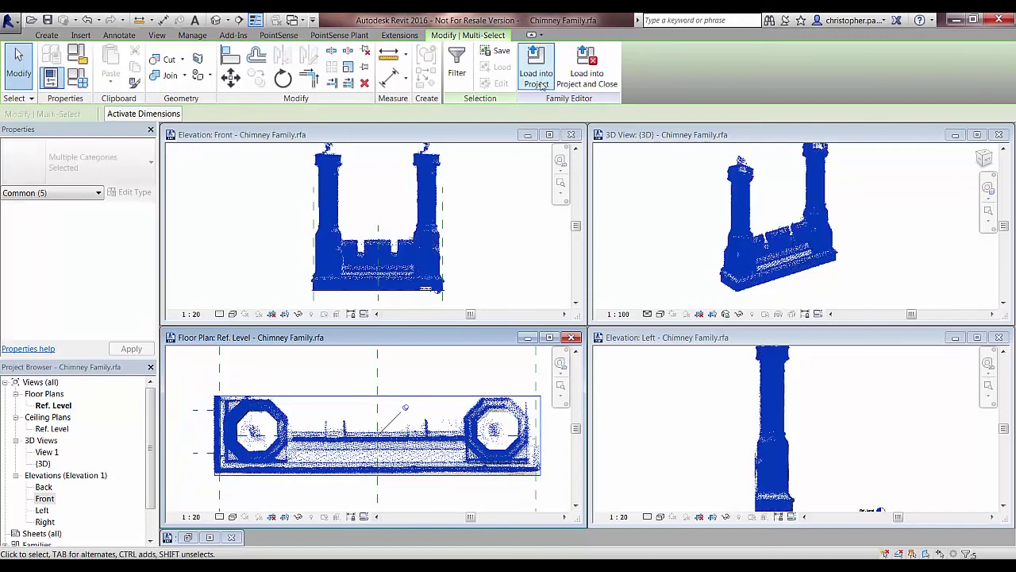
# - Filter the selection to Imports in Families and temporarily hide the point cloud in the floor plan
pyautogui.click(456, 70)
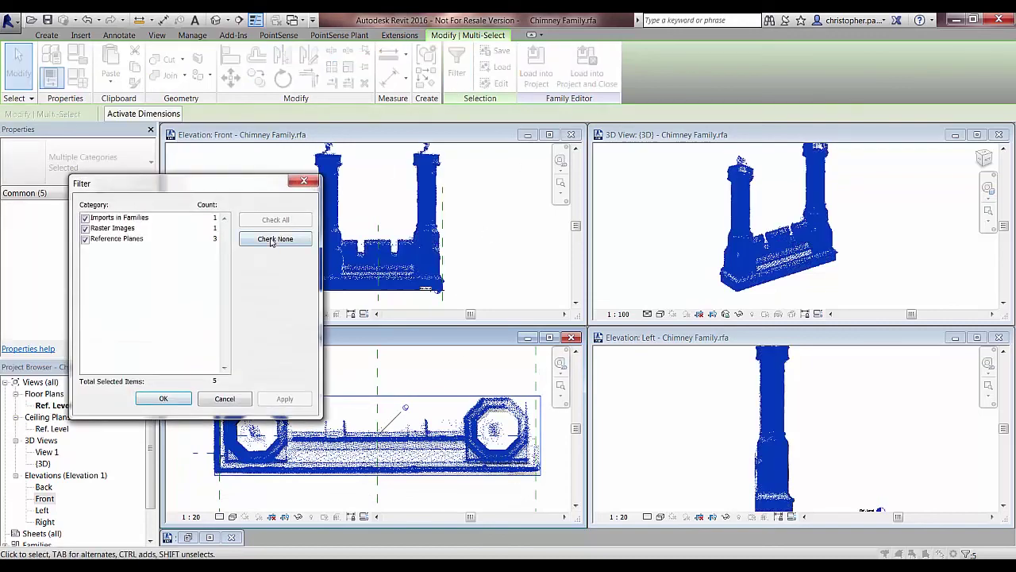
pyautogui.click(271, 240)
pyautogui.click(88, 221)
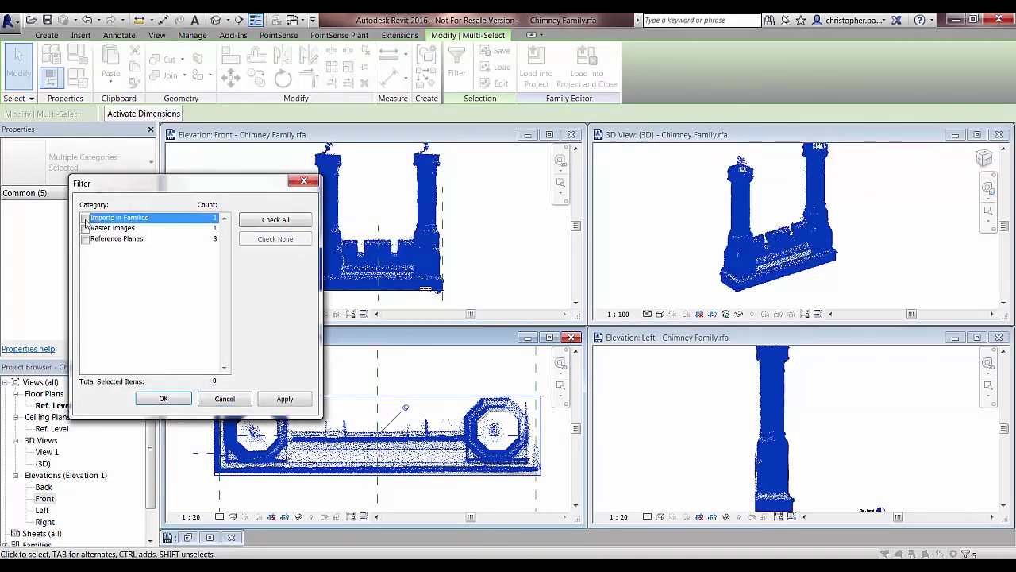
pyautogui.click(163, 398)
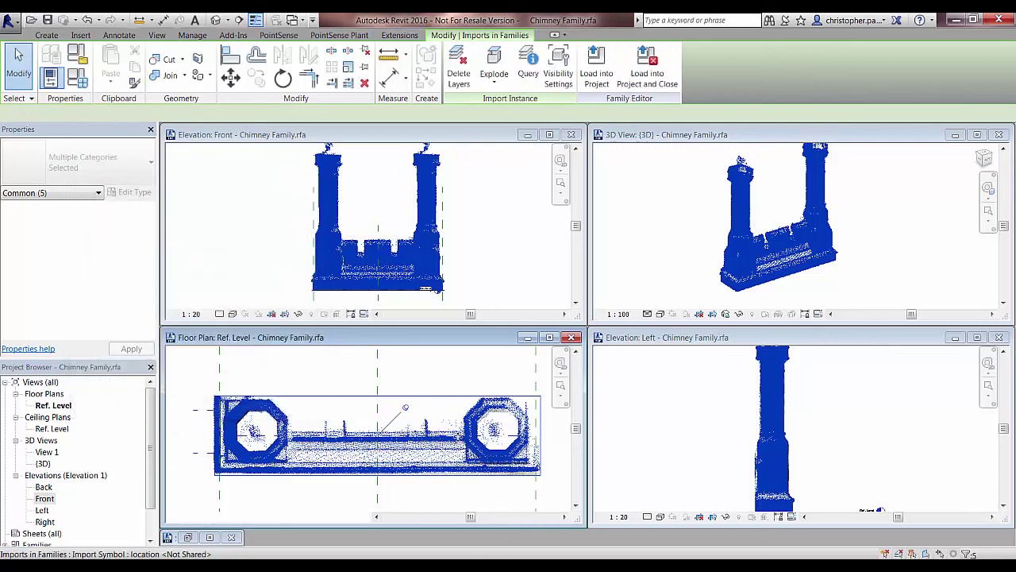
pyautogui.click(344, 391)
pyautogui.click(300, 517)
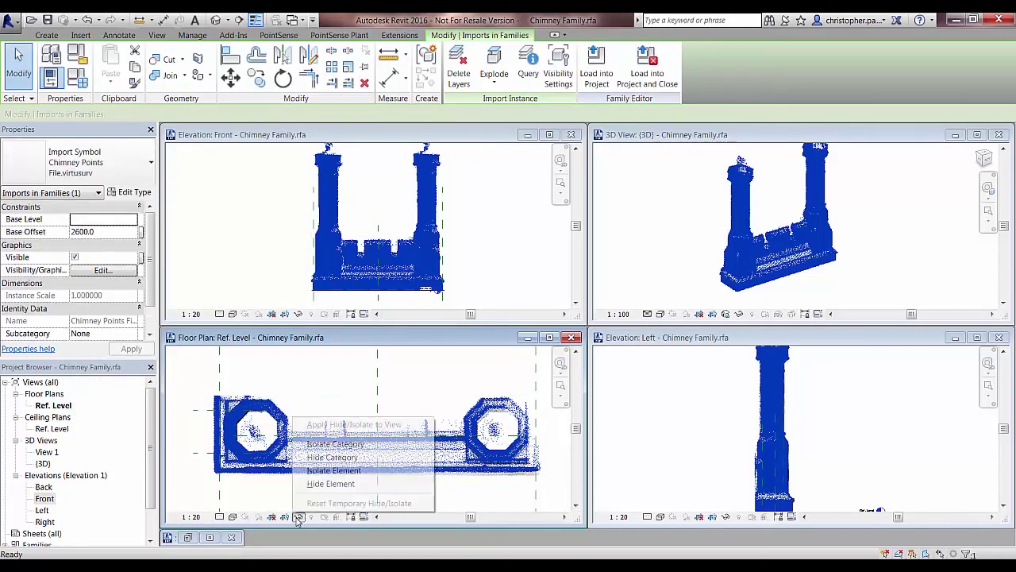
pyautogui.click(333, 482)
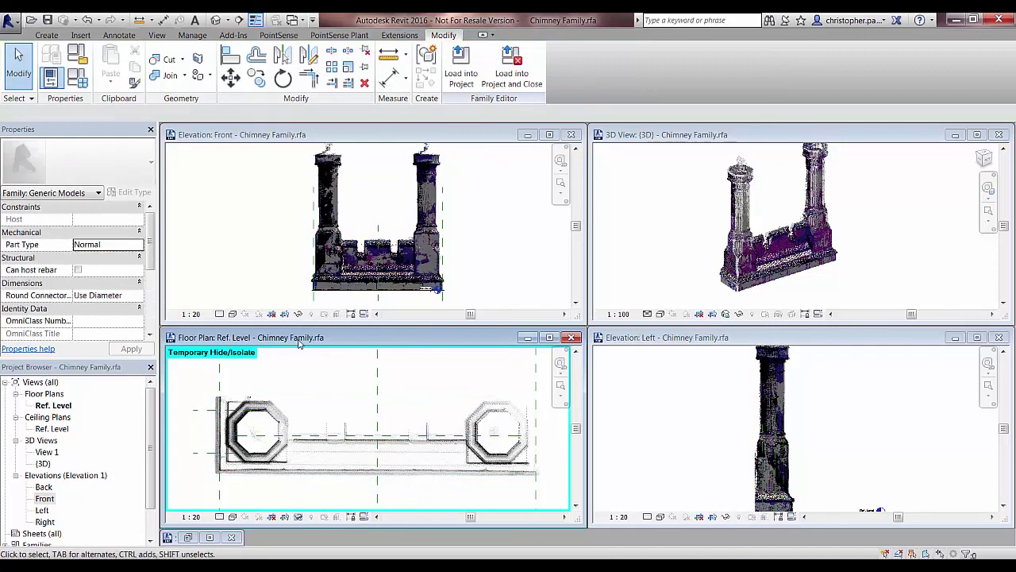
# - Switch to the front elevation and clear the Chimnney Front.png image selection
pyautogui.click(343, 277)
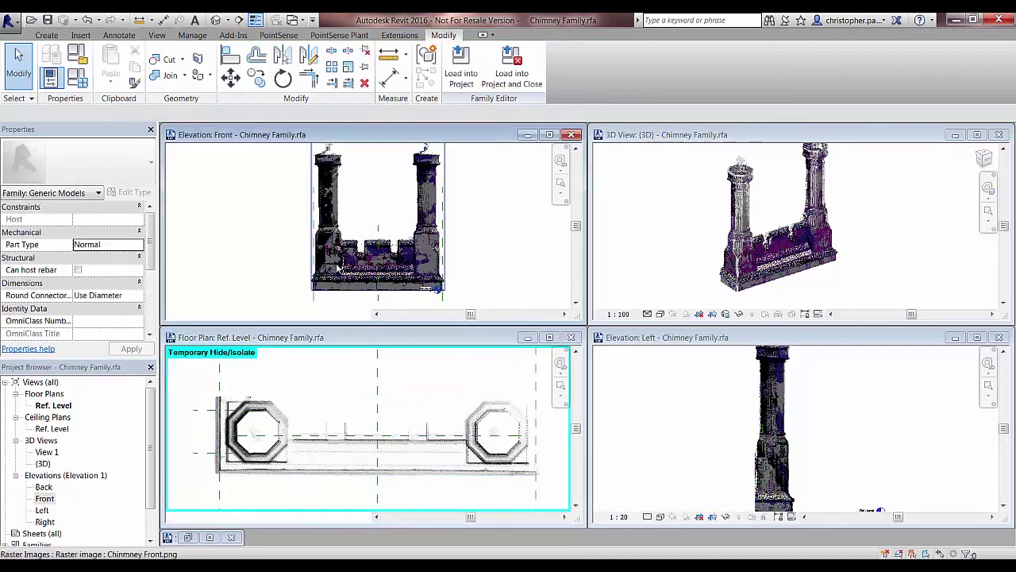
pyautogui.click(325, 180)
pyautogui.press('Delete')
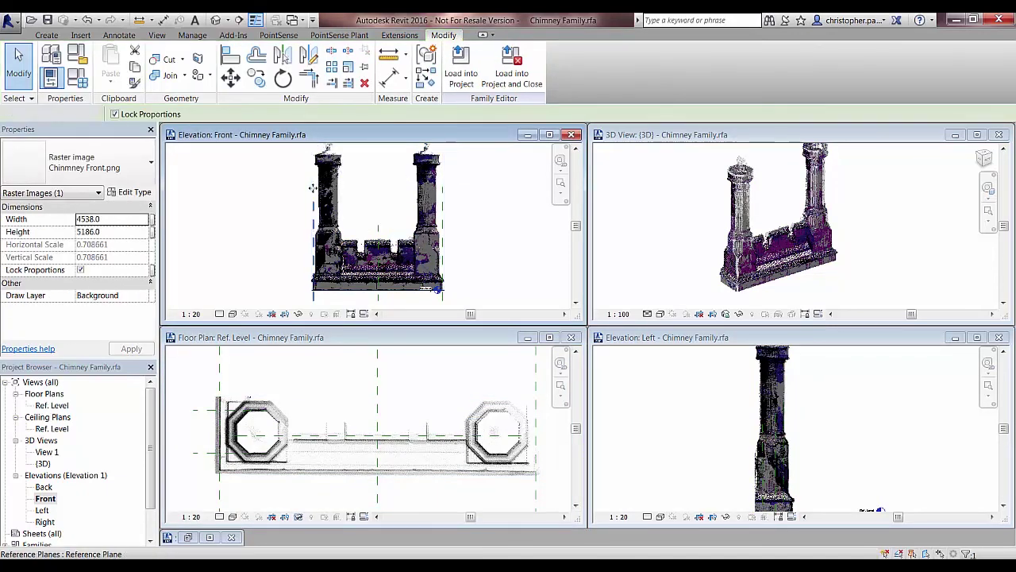
# - In the front elevation, filter a window selection to the point cloud and temporarily hide it
pyautogui.moveTo(264, 153); pyautogui.dragTo(379, 247)
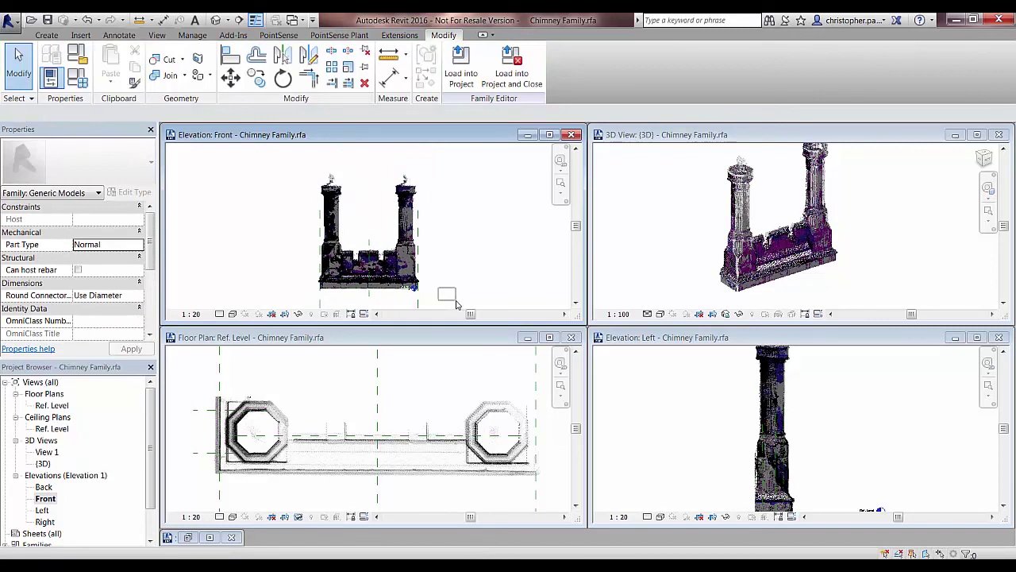
pyautogui.press('z')
pyautogui.press('f')
pyautogui.moveTo(296, 152); pyautogui.dragTo(453, 283)
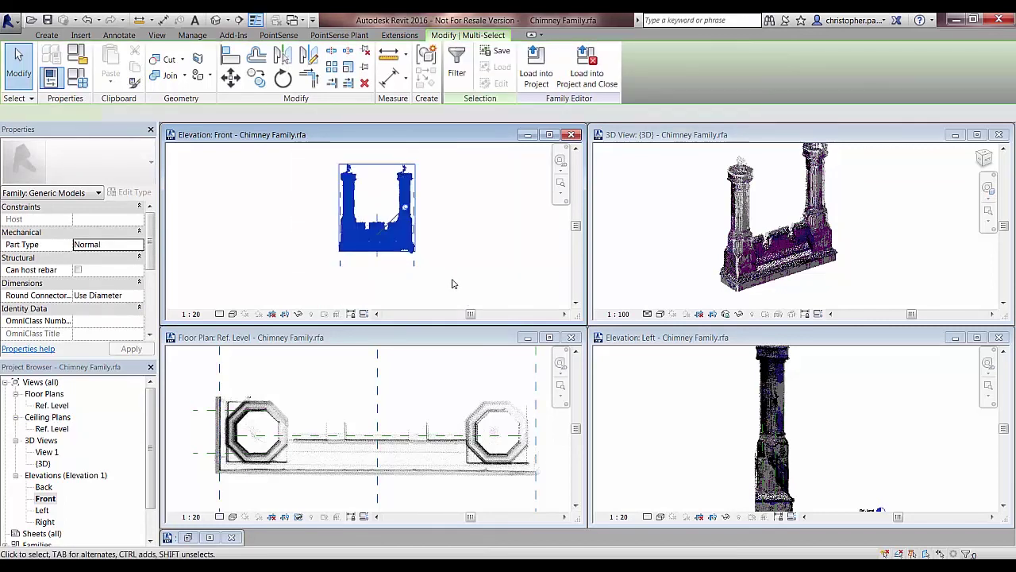
pyautogui.click(298, 314)
pyautogui.press('Escape')
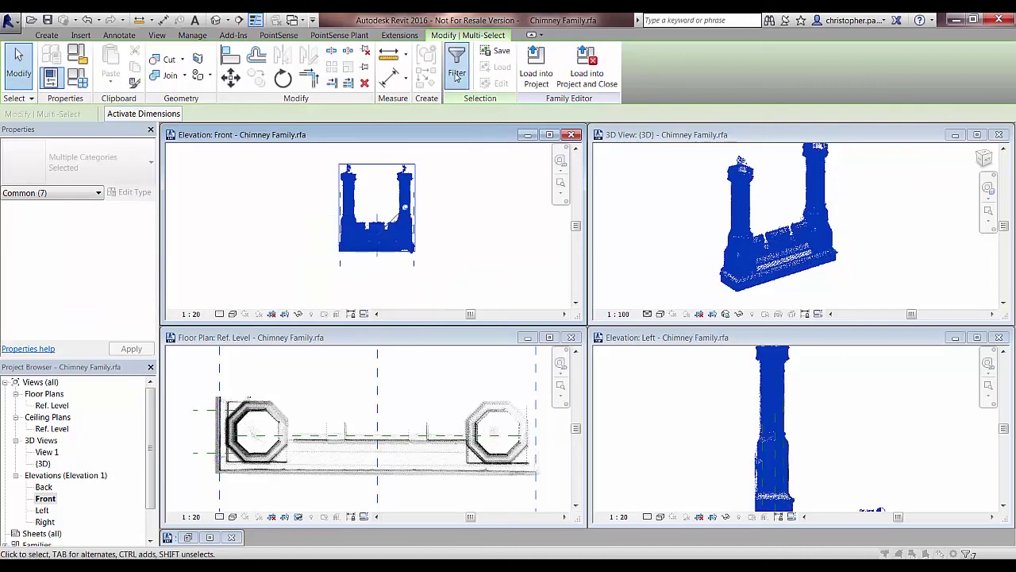
pyautogui.click(458, 72)
pyautogui.click(275, 239)
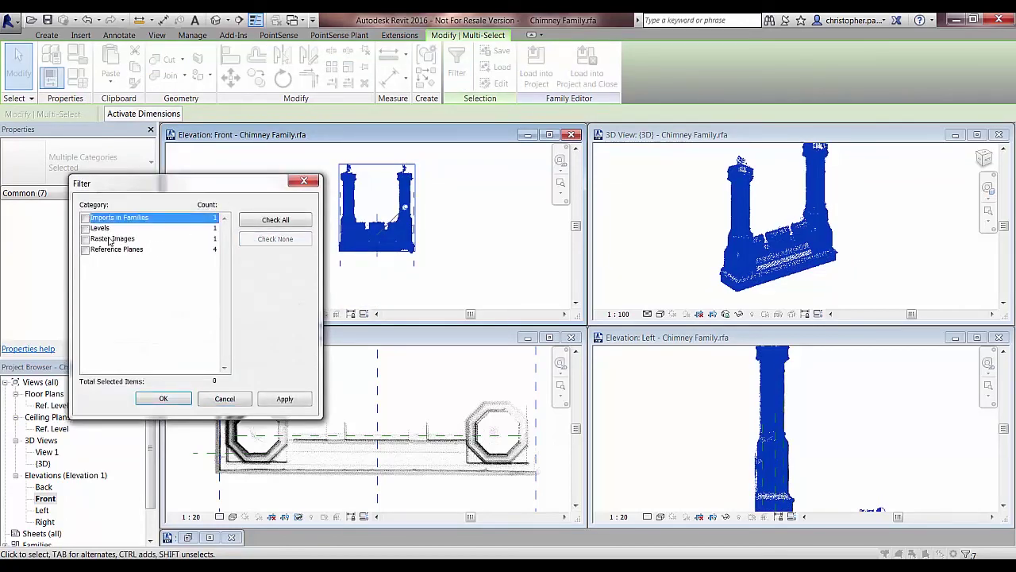
pyautogui.click(161, 401)
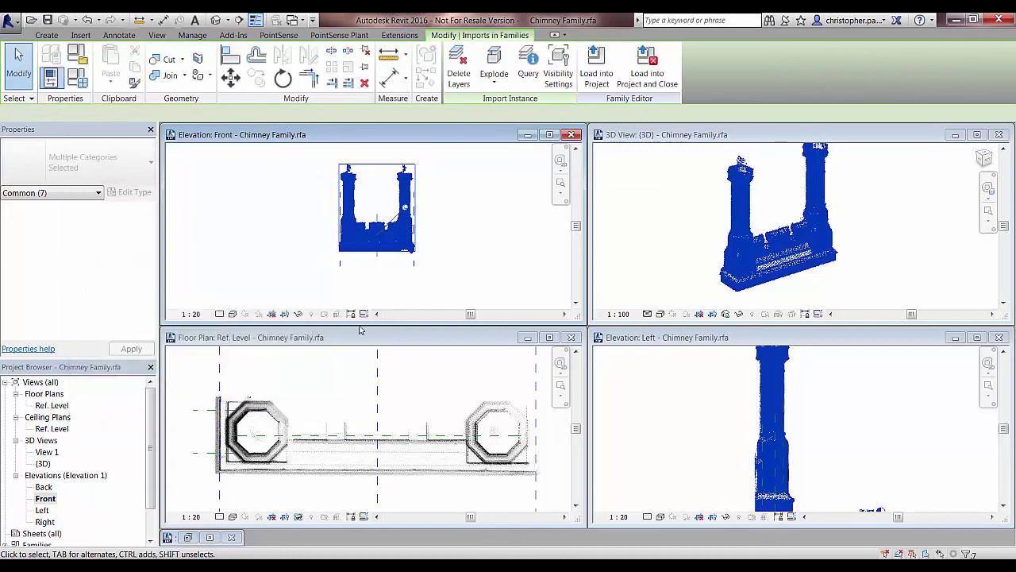
pyautogui.click(299, 315)
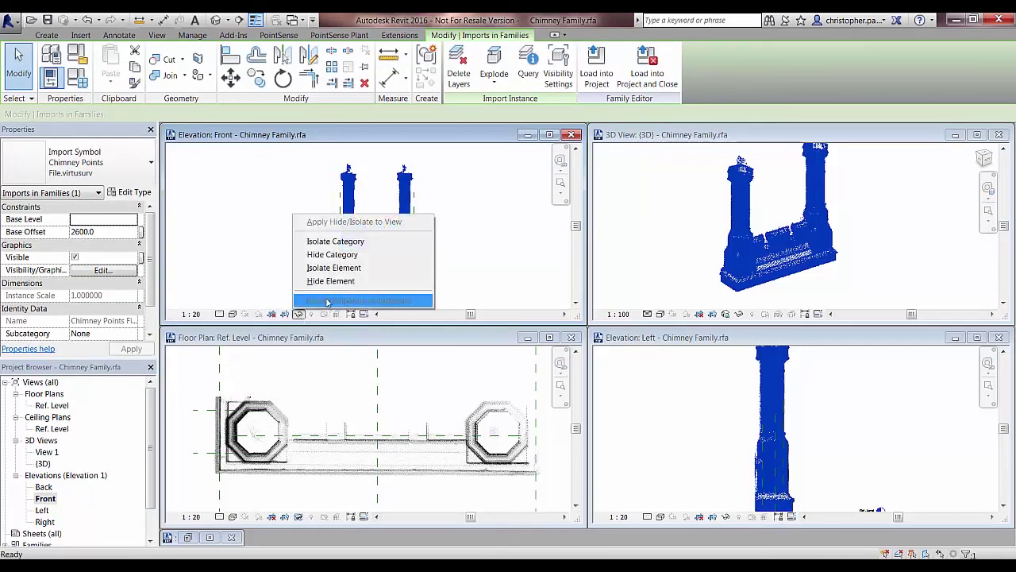
pyautogui.click(325, 280)
# - Filter a window selection in the left elevation to the point cloud and temporarily hide it
pyautogui.click(627, 342)
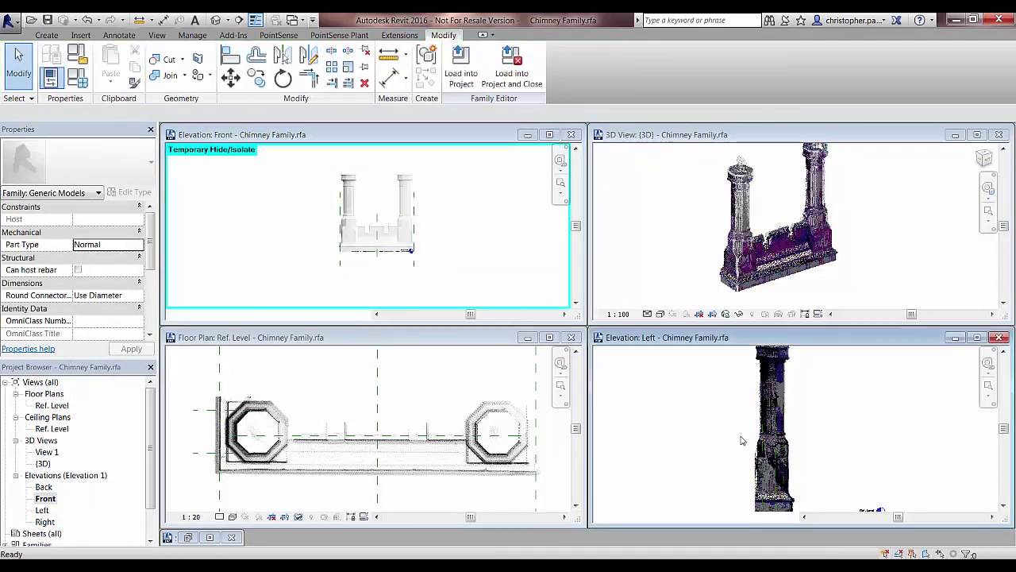
pyautogui.scroll(-2, 721, 443)
pyautogui.moveTo(733, 444); pyautogui.dragTo(825, 442, button='middle')
pyautogui.scroll(-3, 728, 396)
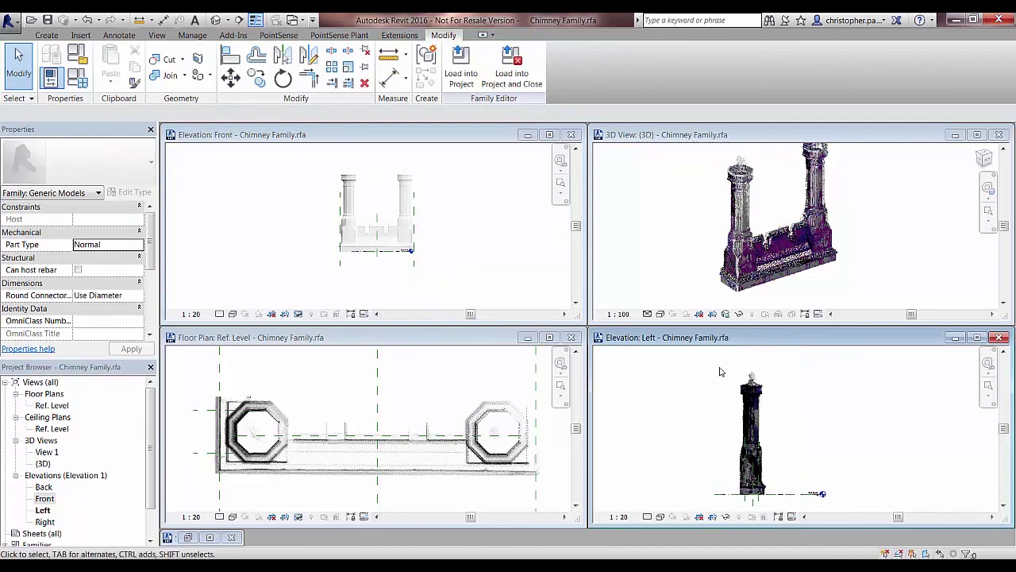
pyautogui.moveTo(728, 397); pyautogui.dragTo(718, 366, button='middle')
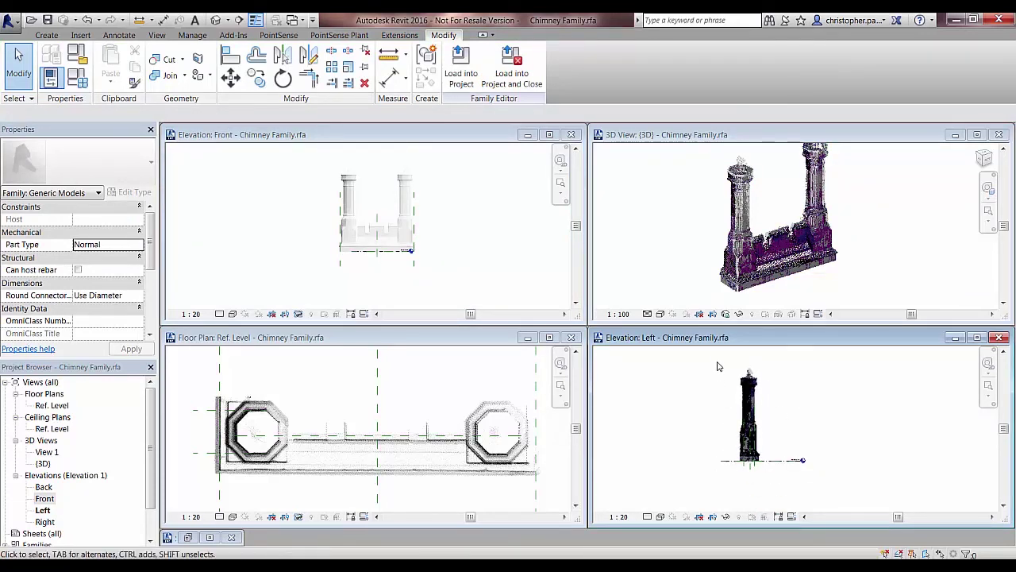
pyautogui.moveTo(776, 469); pyautogui.dragTo(775, 485)
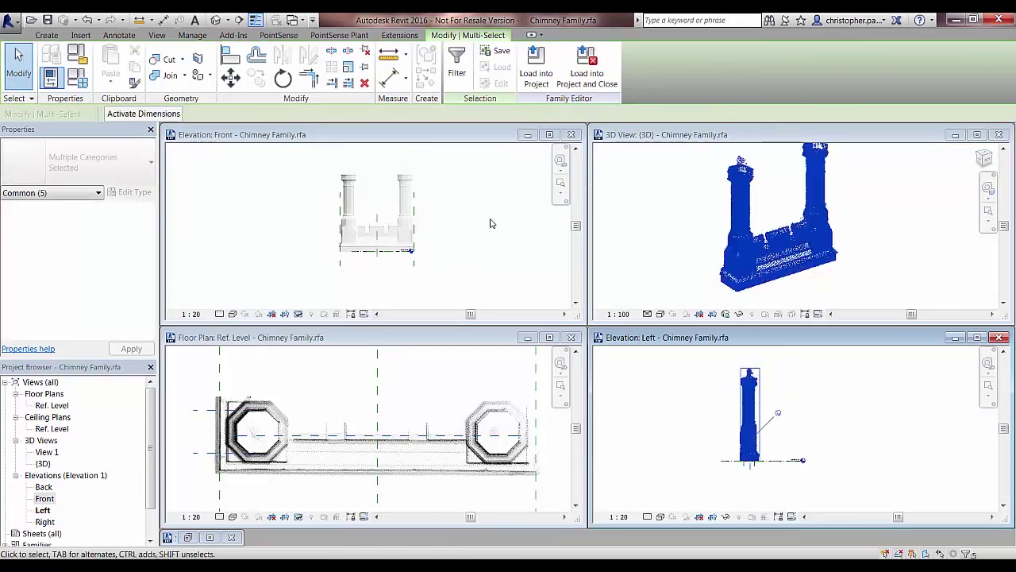
pyautogui.click(456, 73)
pyautogui.click(275, 238)
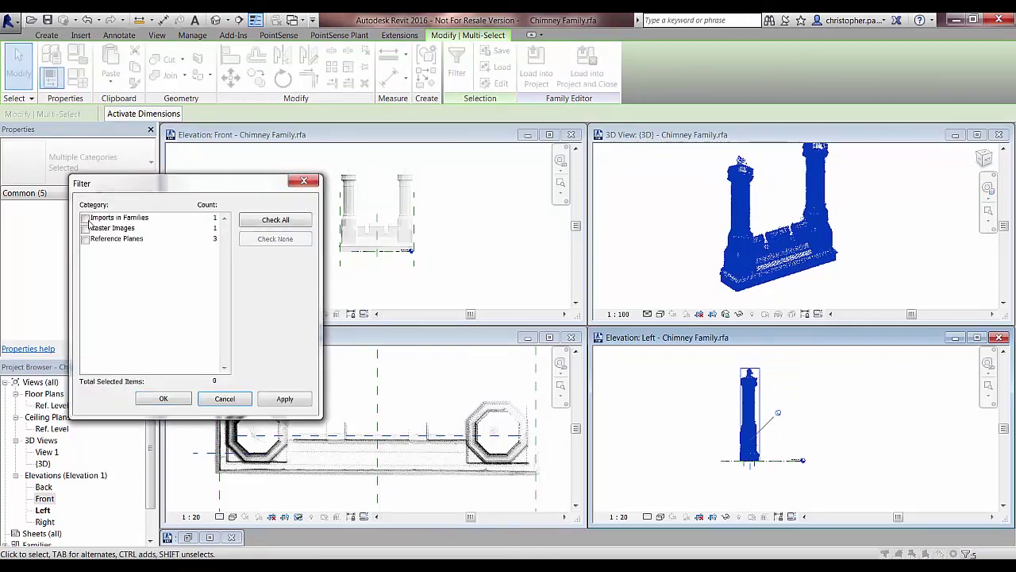
pyautogui.click(147, 401)
pyautogui.click(725, 517)
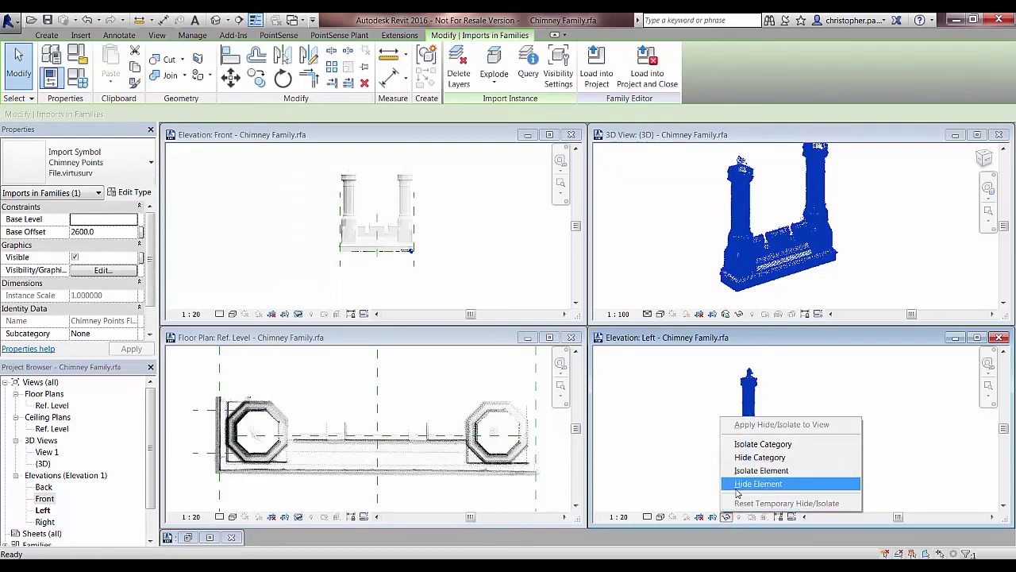
pyautogui.click(754, 482)
pyautogui.keyDown('shift'); pyautogui.moveTo(919, 225); pyautogui.dragTo(828, 271, button='middle'); pyautogui.keyUp('shift')
# - Maximize the floor plan, then tile the open views (WT) and zoom all (ZA)
pyautogui.click(421, 405)
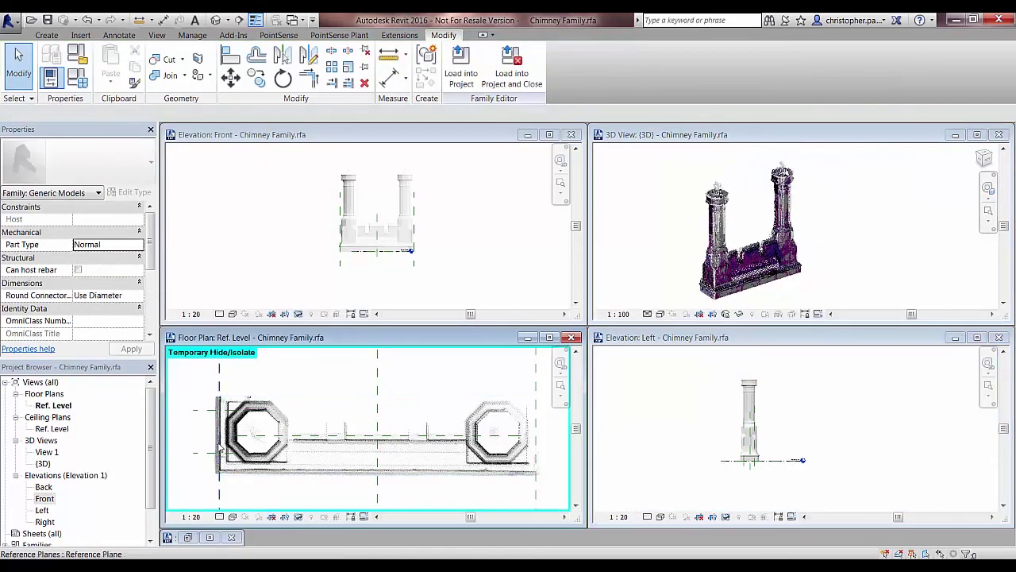
pyautogui.click(549, 338)
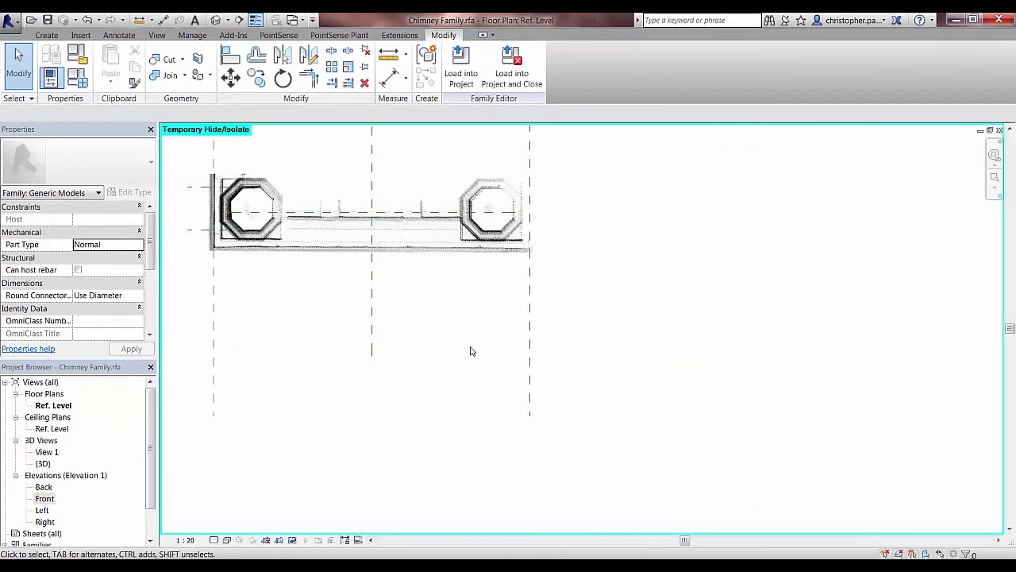
pyautogui.scroll(5, 390, 302)
pyautogui.press('w')
pyautogui.press('t')
pyautogui.press('z')
pyautogui.press('a')
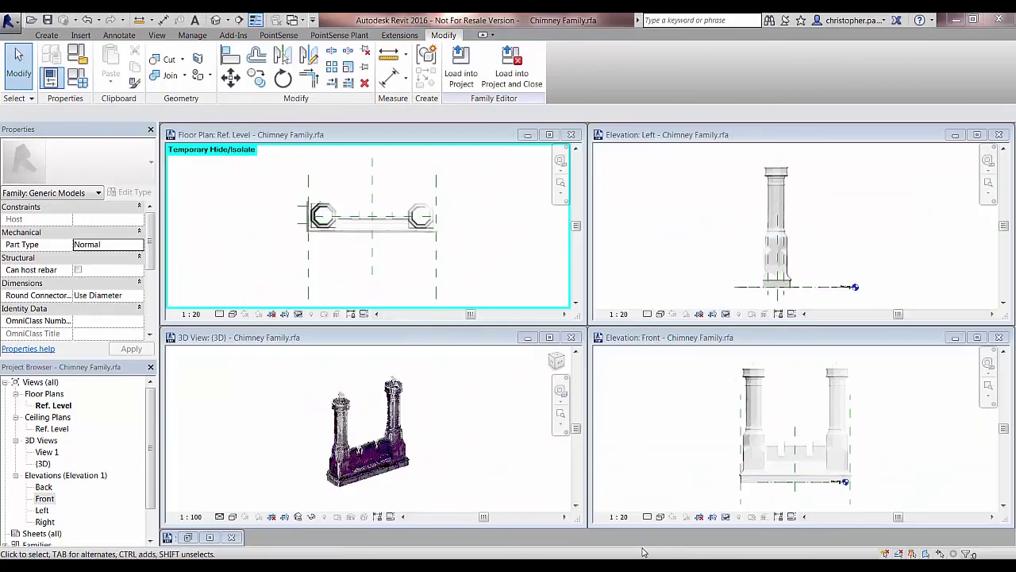
# - Pin the chimney plan, side and front images in their respective views
pyautogui.click(402, 229)
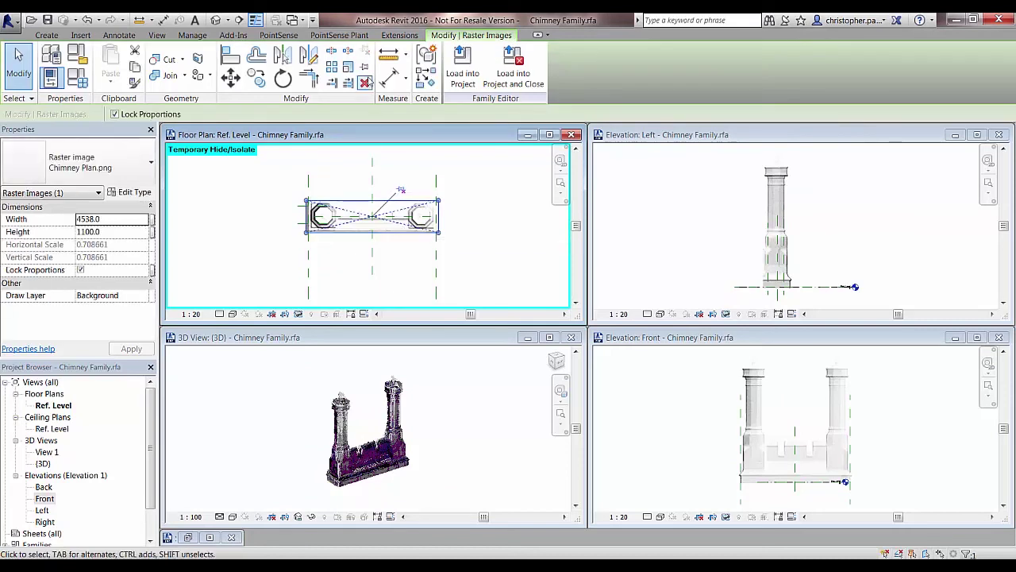
pyautogui.click(365, 68)
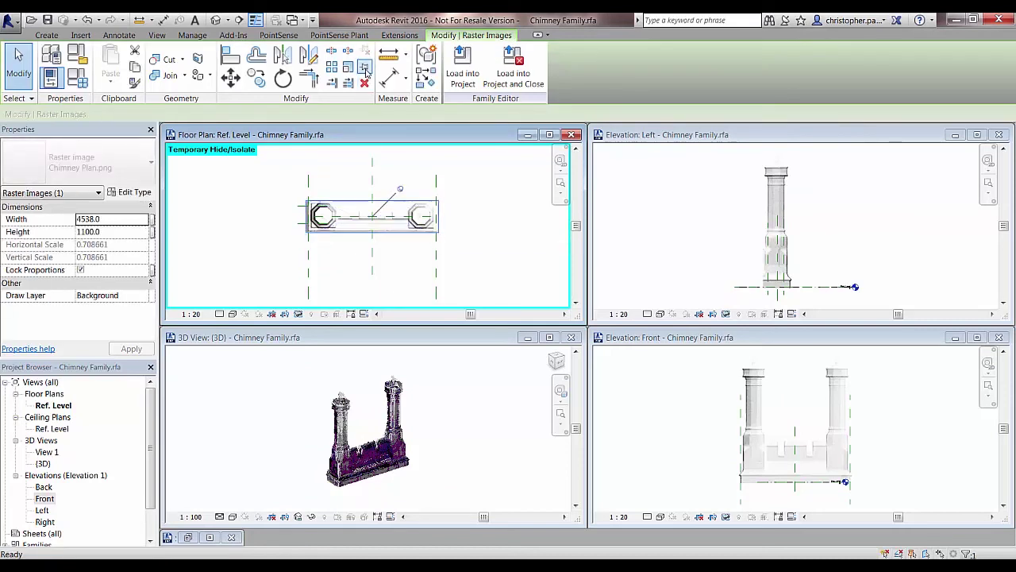
pyautogui.click(775, 205)
pyautogui.click(365, 72)
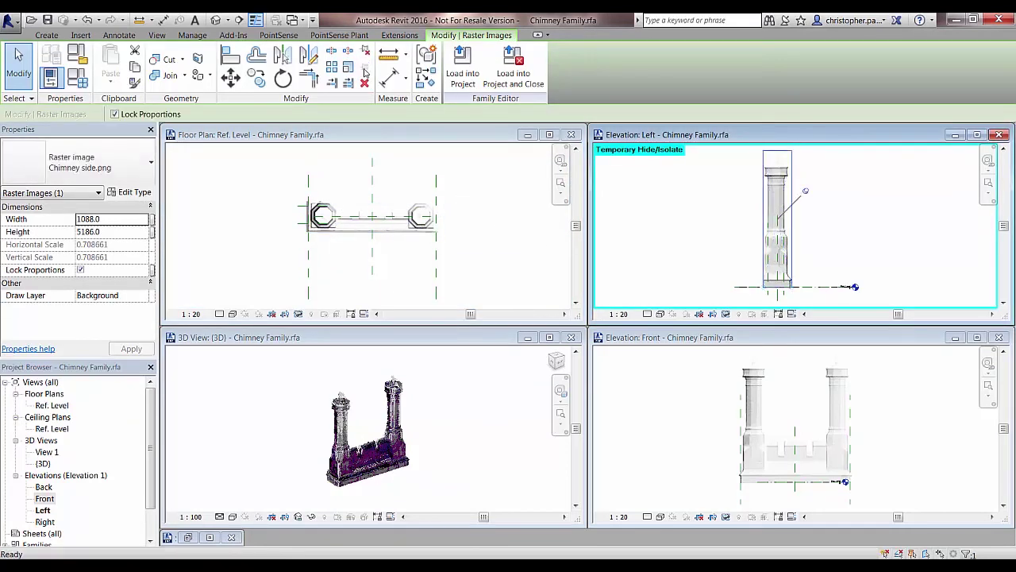
pyautogui.click(682, 383)
pyautogui.click(794, 421)
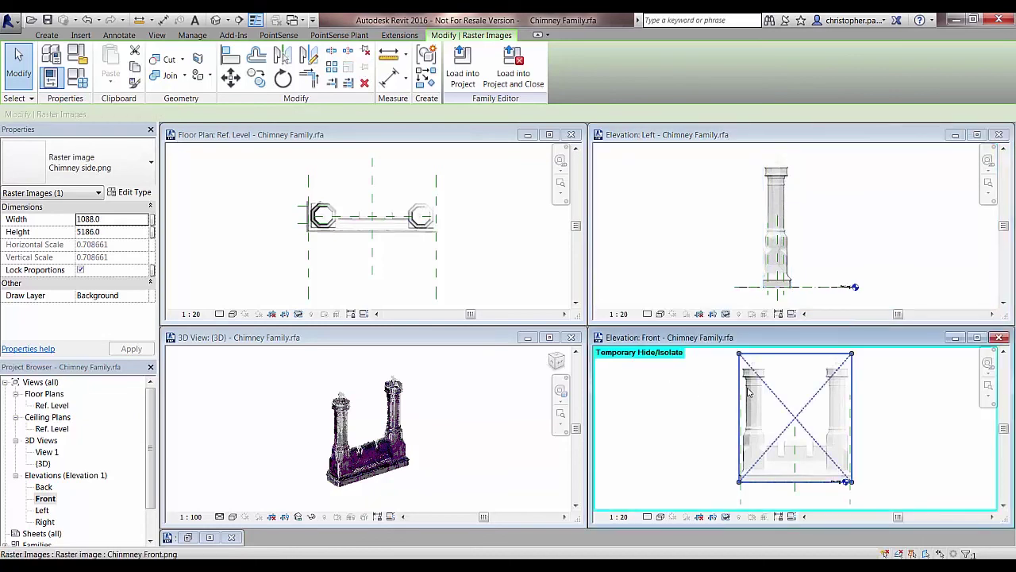
pyautogui.click(365, 70)
# - Clear the selection and re-centre the floor plan on the left octagonal chimney
pyautogui.click(477, 180)
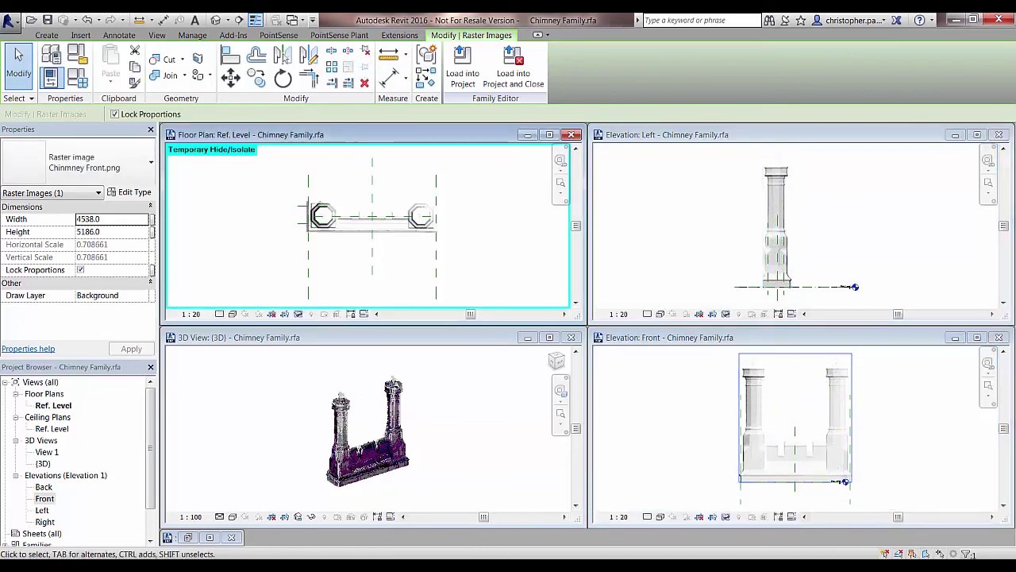
pyautogui.click(513, 302)
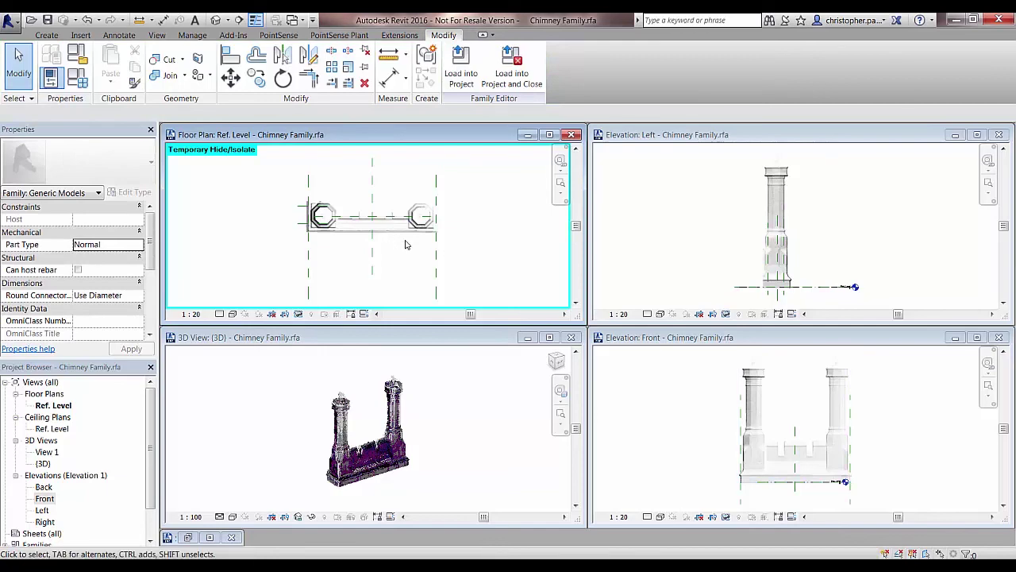
pyautogui.scroll(5, 373, 250)
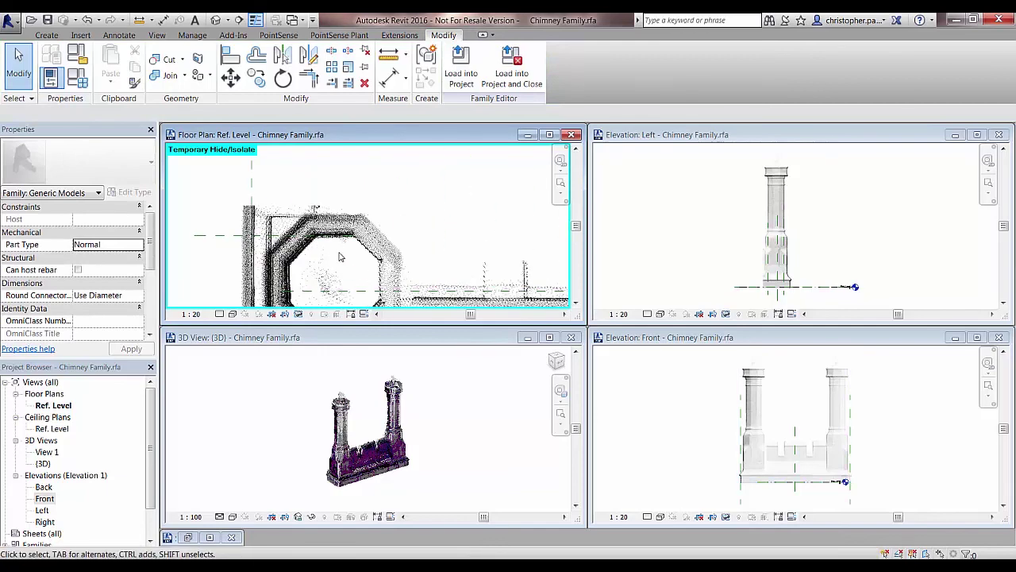
pyautogui.moveTo(339, 256); pyautogui.dragTo(362, 229, button='middle')
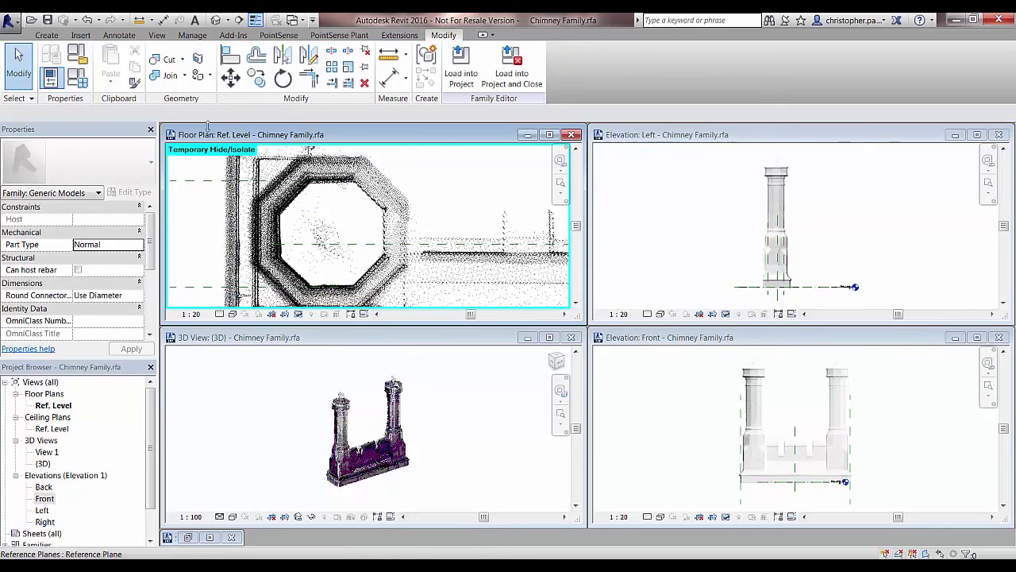
pyautogui.click(48, 35)
# - Start a new extrusion and switch the sketch to the Line draw tool
pyautogui.click(111, 59)
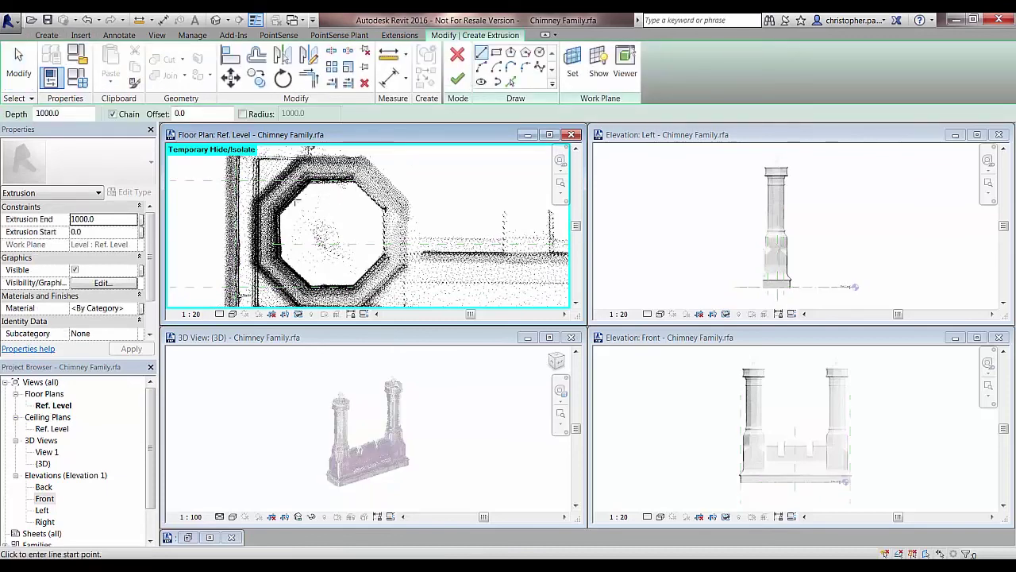
pyautogui.scroll(4, 284, 216)
pyautogui.press('Escape')
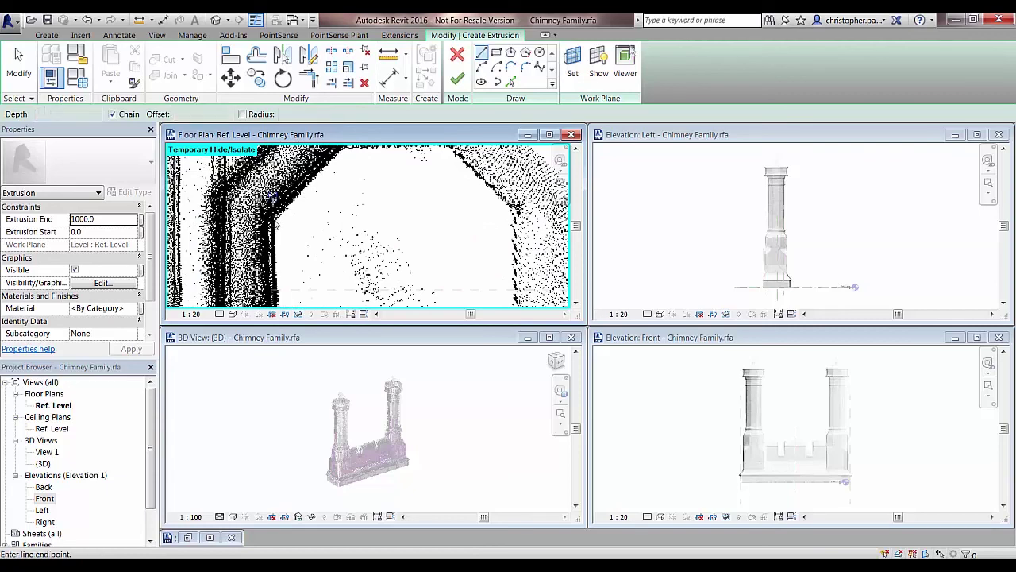
pyautogui.click(482, 52)
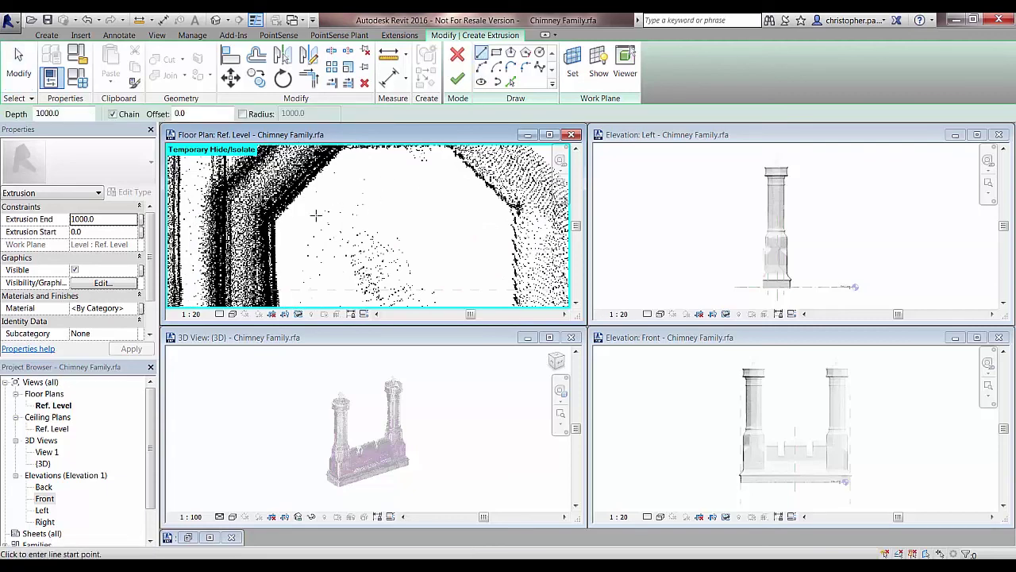
# - Trace the eight octagon edges along the left stack's inner edge into a closed loop
pyautogui.moveTo(342, 239); pyautogui.dragTo(314, 268, button='middle')
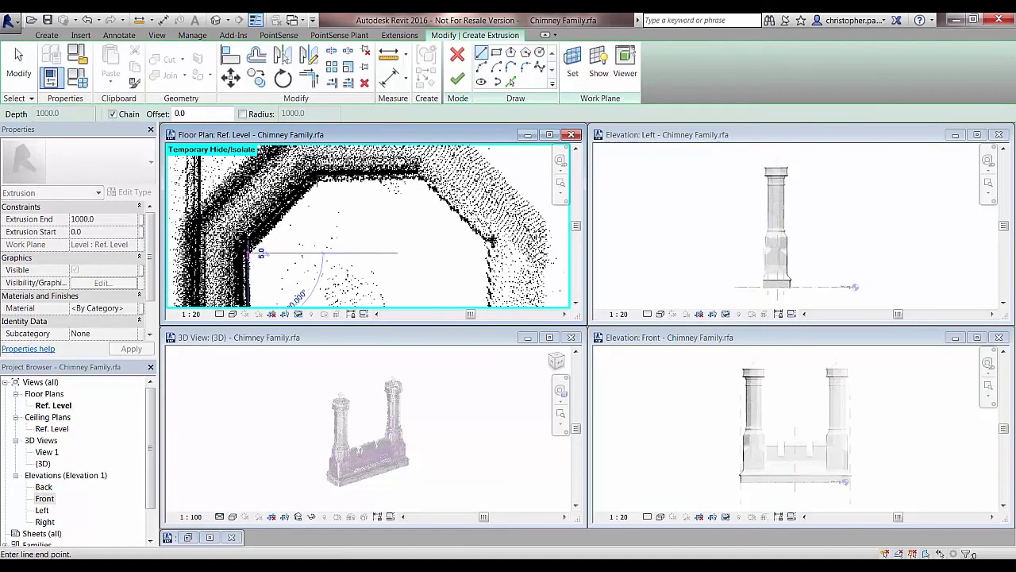
pyautogui.click(324, 176)
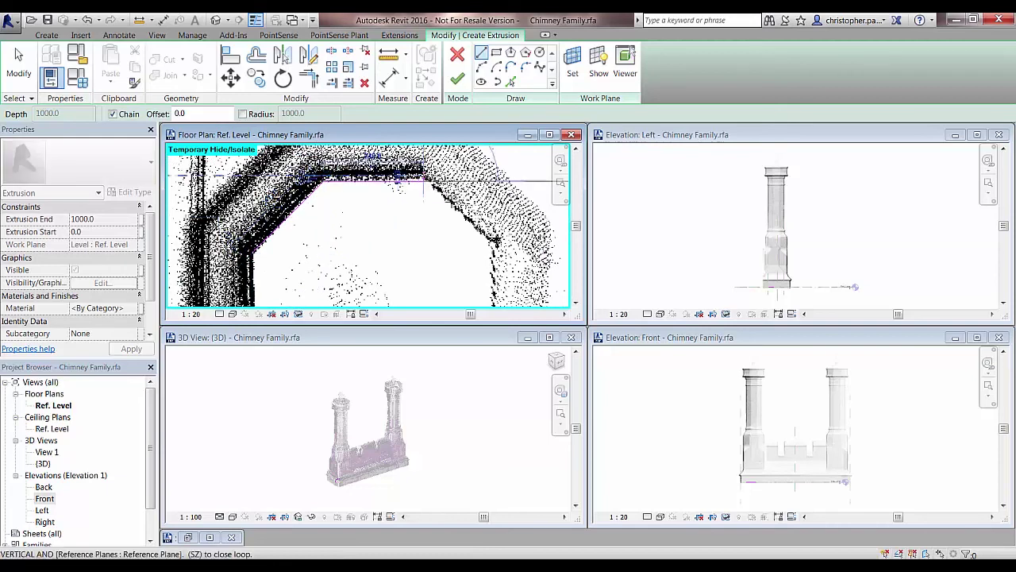
pyautogui.click(428, 180)
pyautogui.click(493, 242)
pyautogui.moveTo(494, 241); pyautogui.dragTo(458, 122, button='middle')
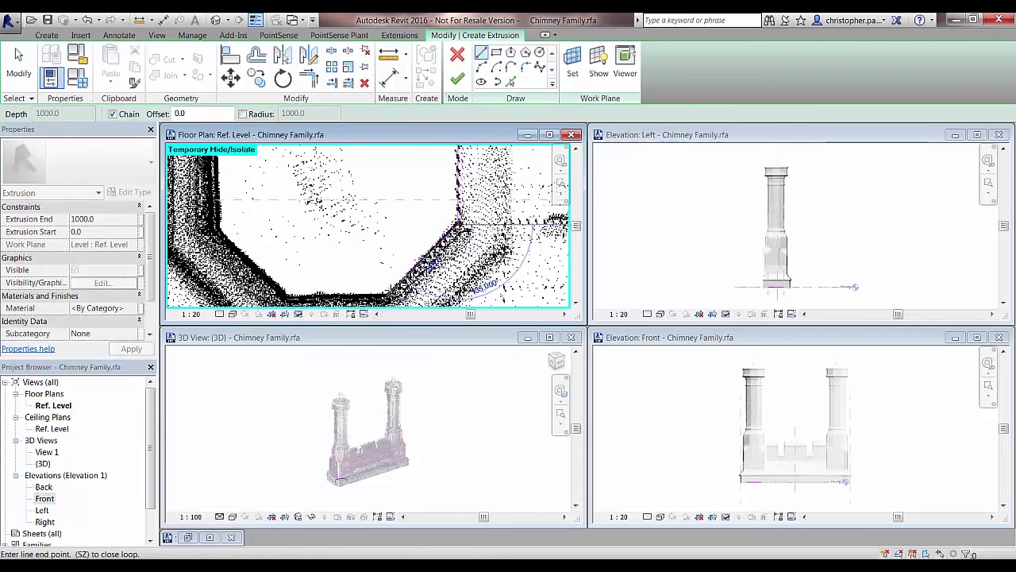
pyautogui.click(389, 293)
pyautogui.click(287, 295)
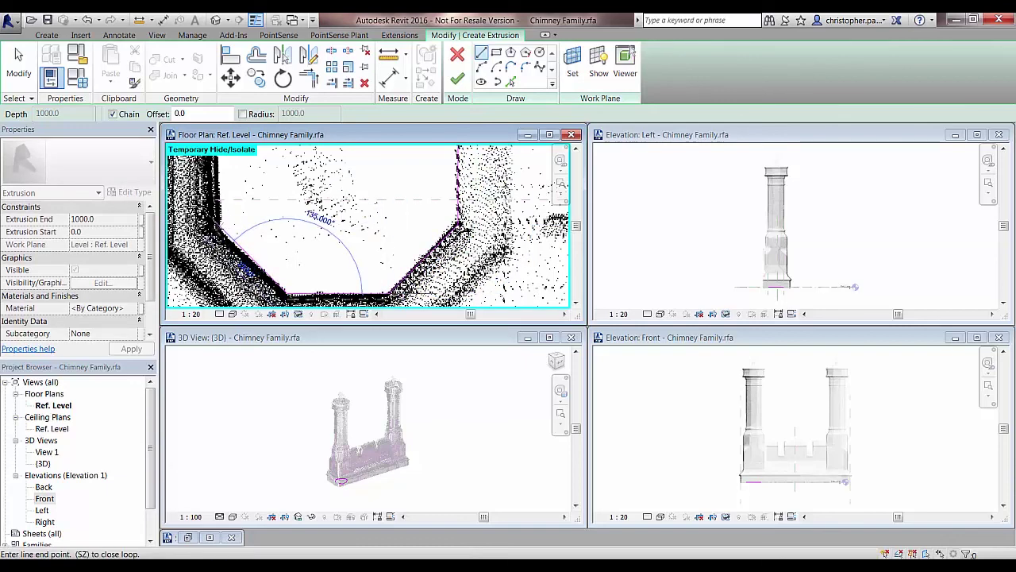
pyautogui.click(218, 232)
pyautogui.moveTo(270, 182); pyautogui.dragTo(288, 254, button='middle')
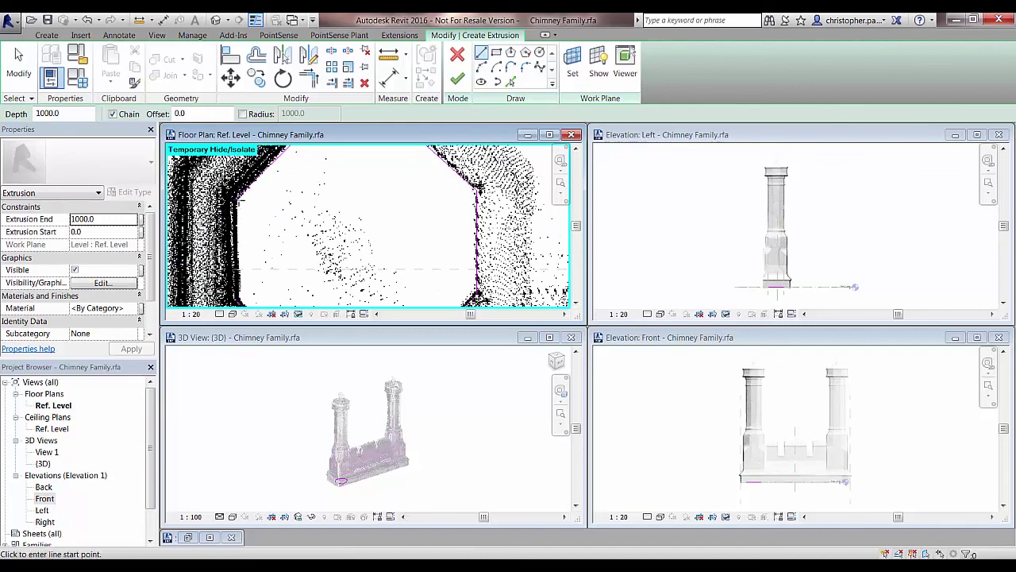
pyautogui.click(238, 189)
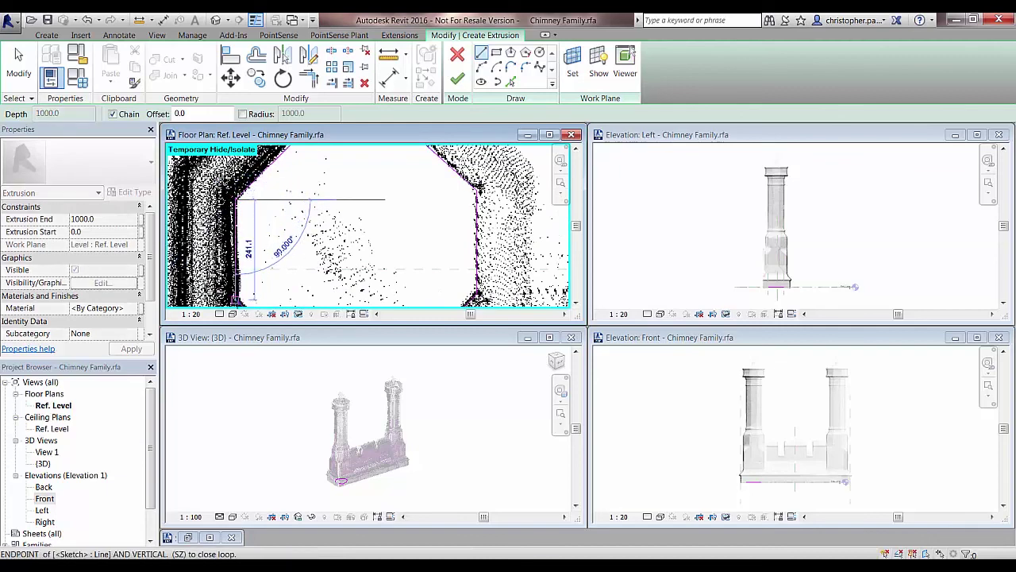
pyautogui.press('Escape')
# - Finish the extrusion, then stretch it in the front elevation to span -131.8 to 4190.2
pyautogui.click(457, 79)
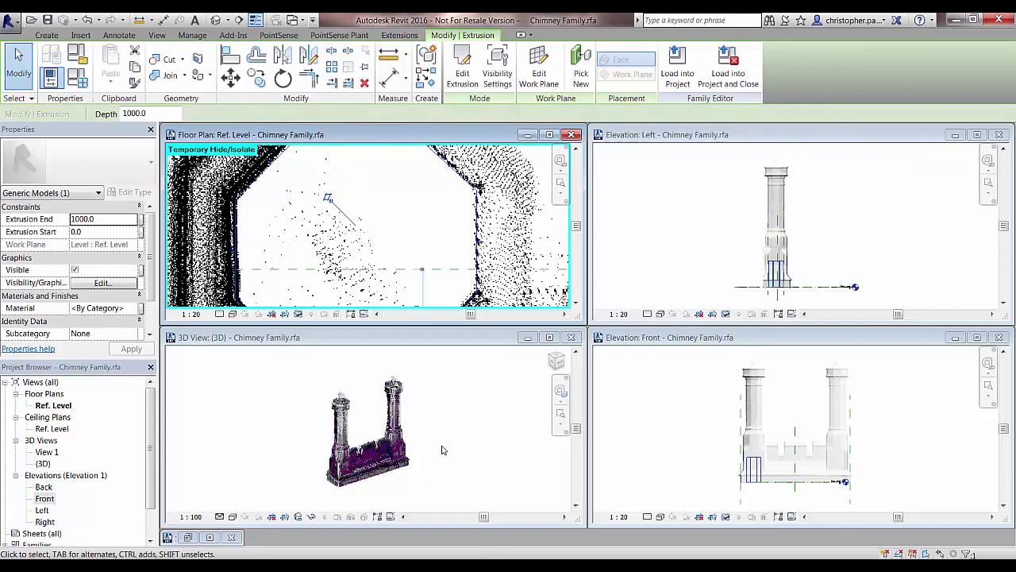
pyautogui.click(755, 443)
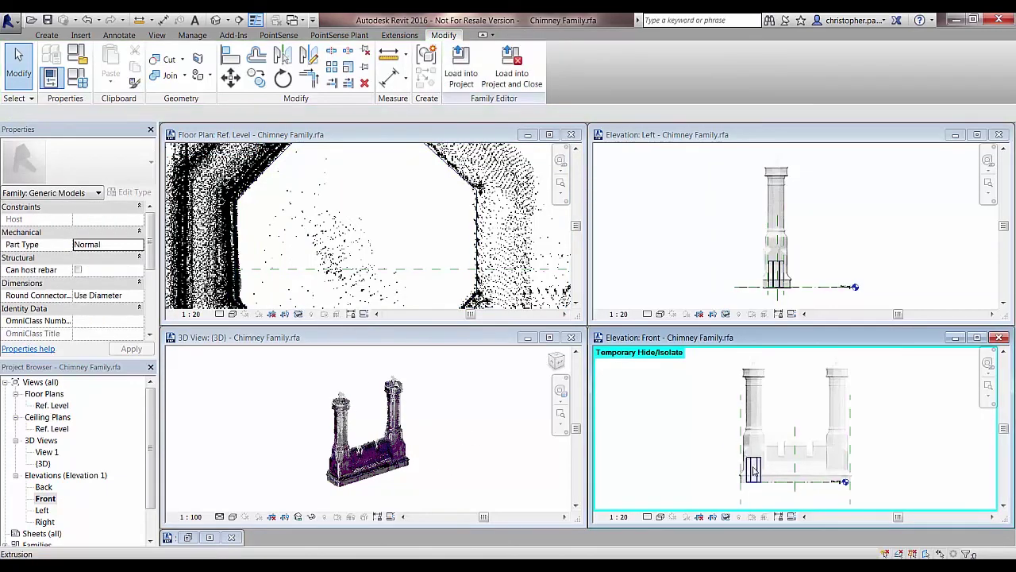
pyautogui.click(725, 441)
pyautogui.moveTo(754, 465); pyautogui.dragTo(758, 449)
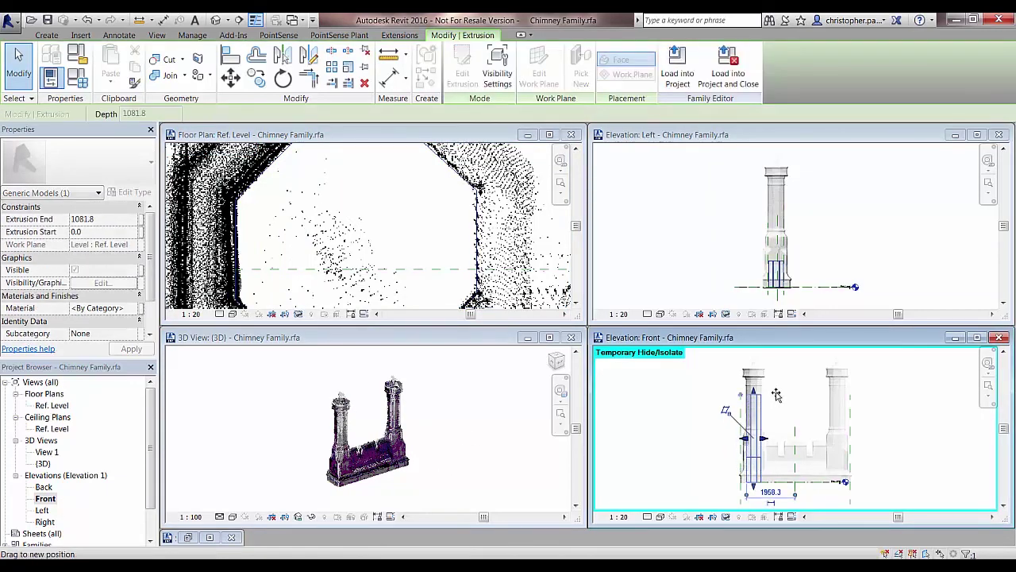
pyautogui.moveTo(778, 381); pyautogui.dragTo(762, 446)
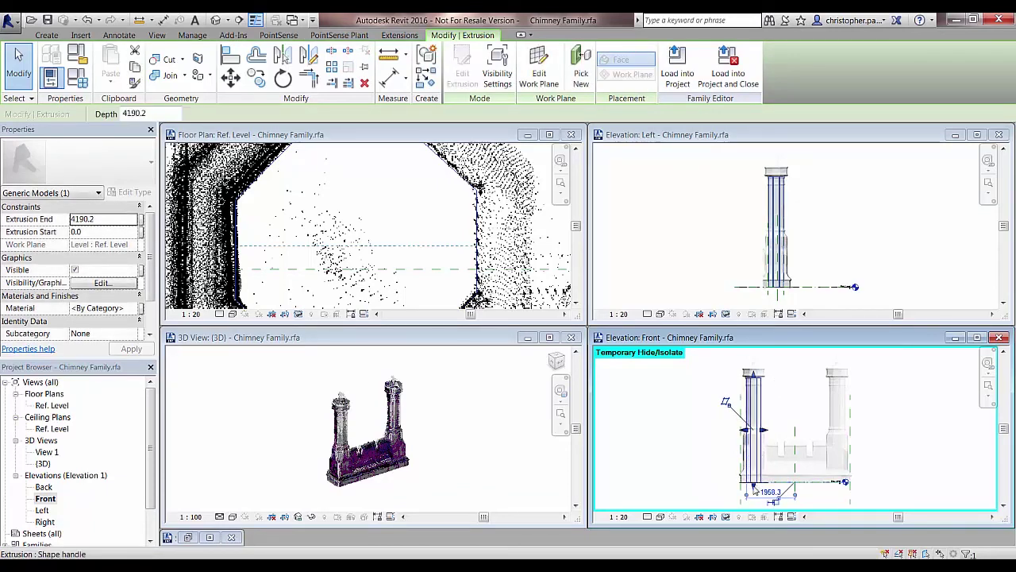
pyautogui.moveTo(754, 490); pyautogui.dragTo(777, 433)
pyautogui.click(691, 442)
# - Check the extrusion's properties, maximize the 3D view, and orbit it front to back
pyautogui.keyDown('shift'); pyautogui.moveTo(457, 462); pyautogui.dragTo(464, 431, button='middle'); pyautogui.keyUp('shift')
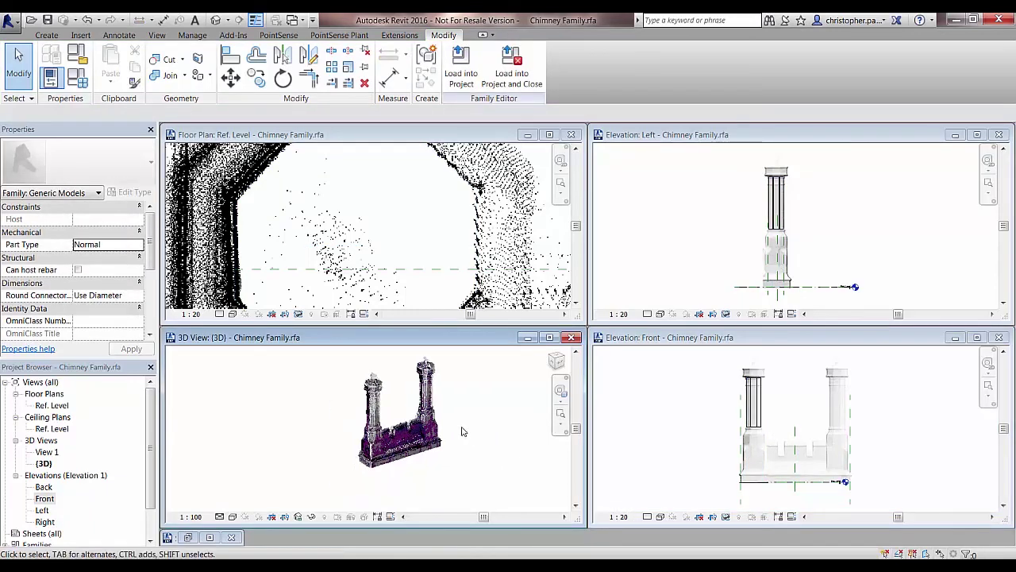
pyautogui.scroll(5, 464, 431)
pyautogui.moveTo(238, 428); pyautogui.dragTo(383, 405, button='middle')
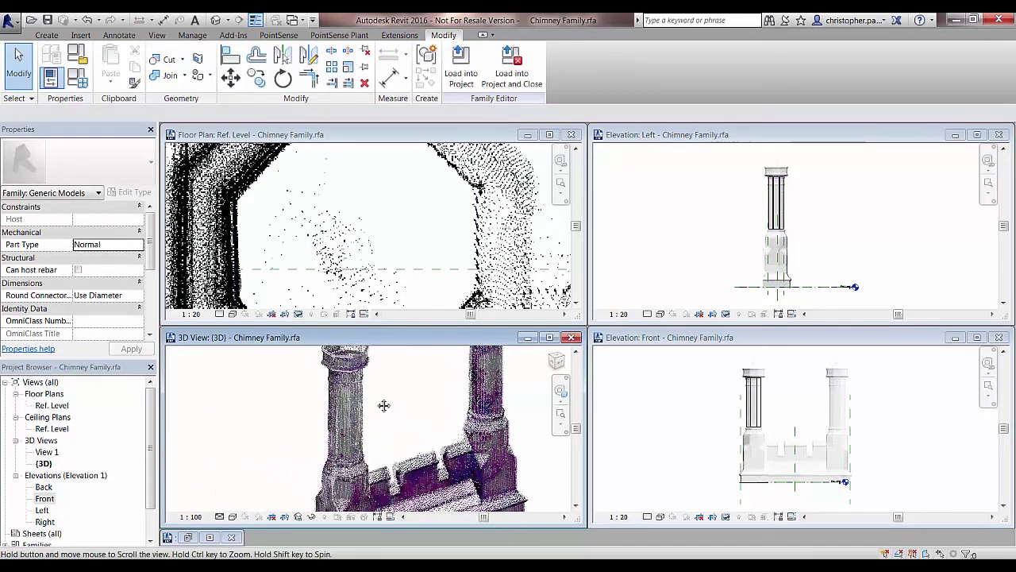
pyautogui.scroll(2, 381, 413)
pyautogui.click(303, 477)
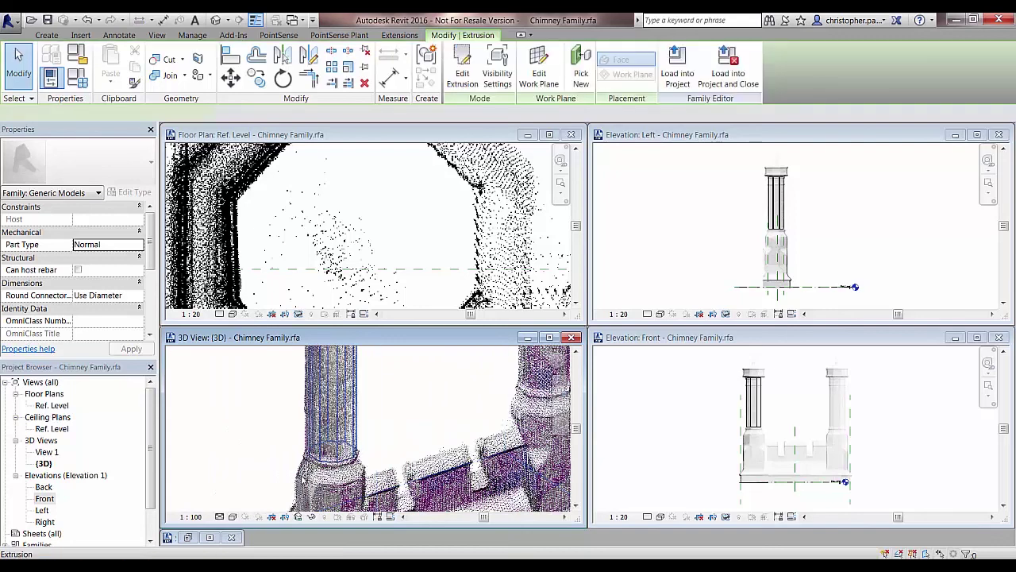
pyautogui.click(549, 337)
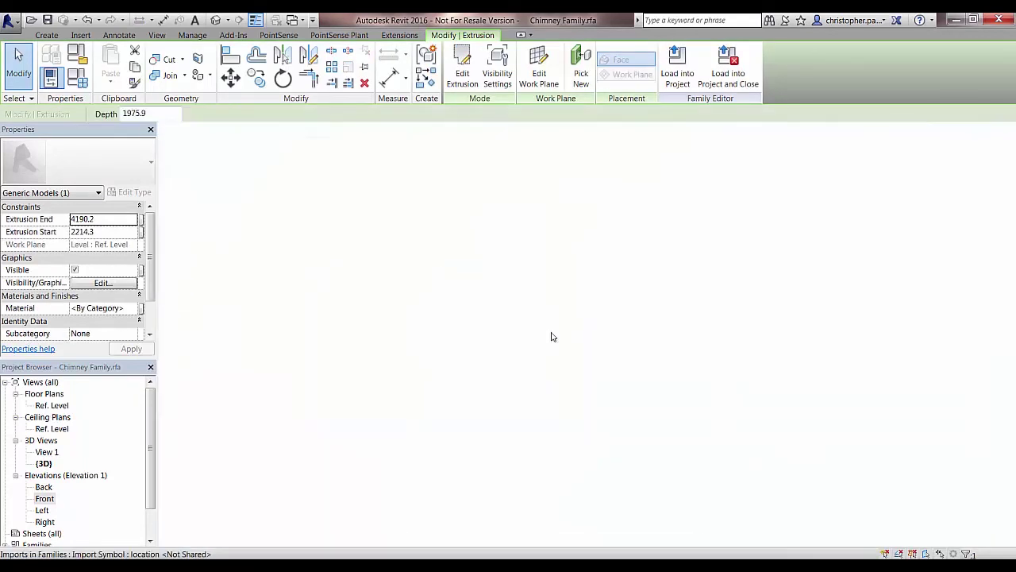
pyautogui.keyDown('shift'); pyautogui.moveTo(448, 323); pyautogui.dragTo(456, 378, button='middle'); pyautogui.keyUp('shift')
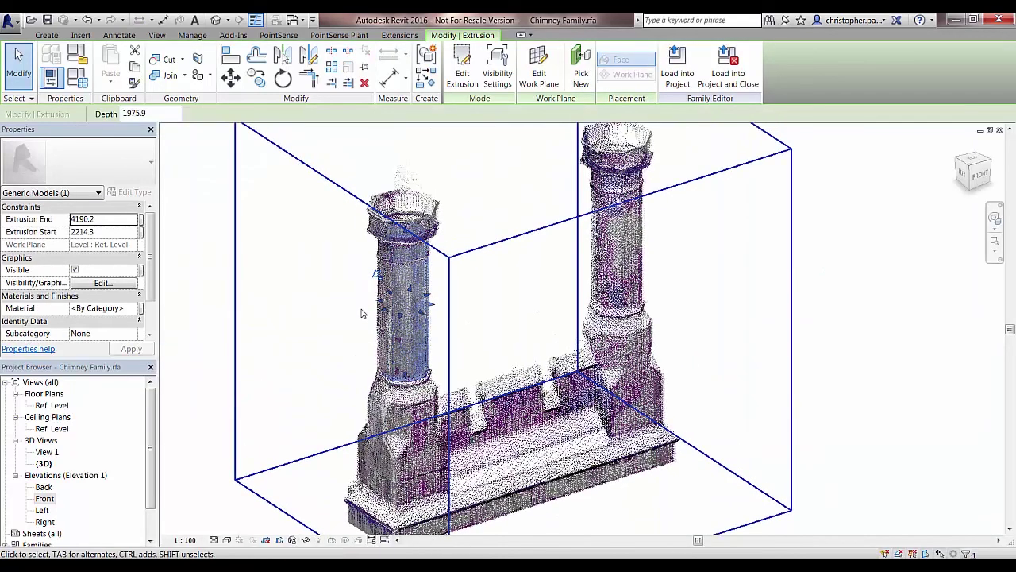
pyautogui.scroll(3, 361, 313)
pyautogui.click(322, 350)
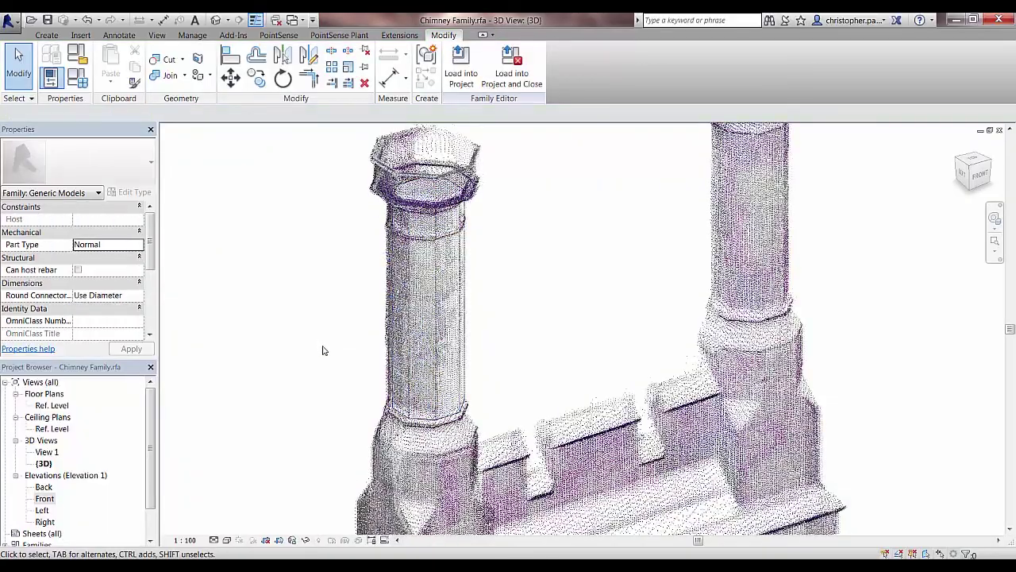
pyautogui.keyDown('shift'); pyautogui.moveTo(337, 360); pyautogui.dragTo(126, 323, button='middle'); pyautogui.keyUp('shift')
pyautogui.scroll(-5, 199, 336)
pyautogui.scroll(2, 486, 329)
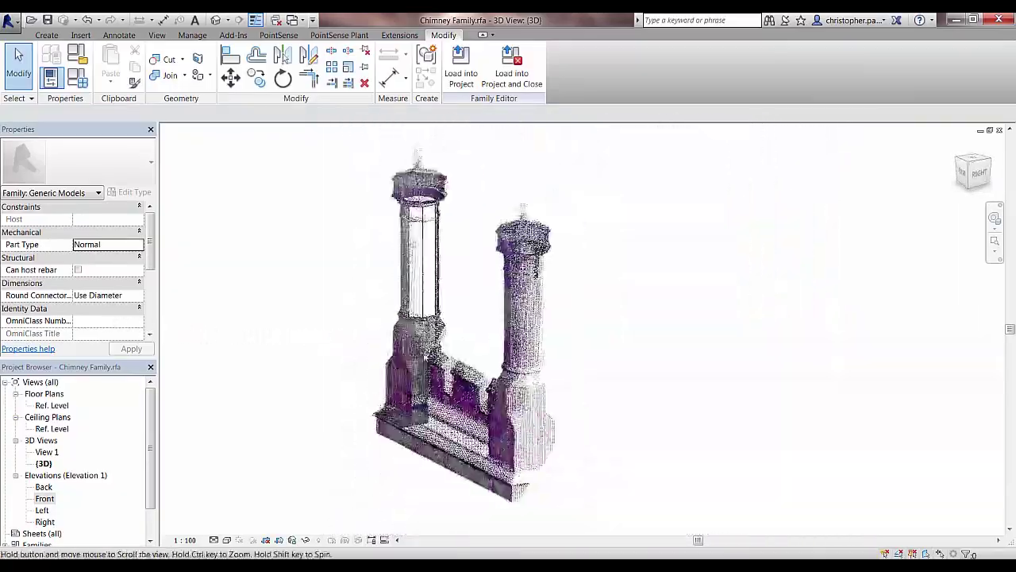